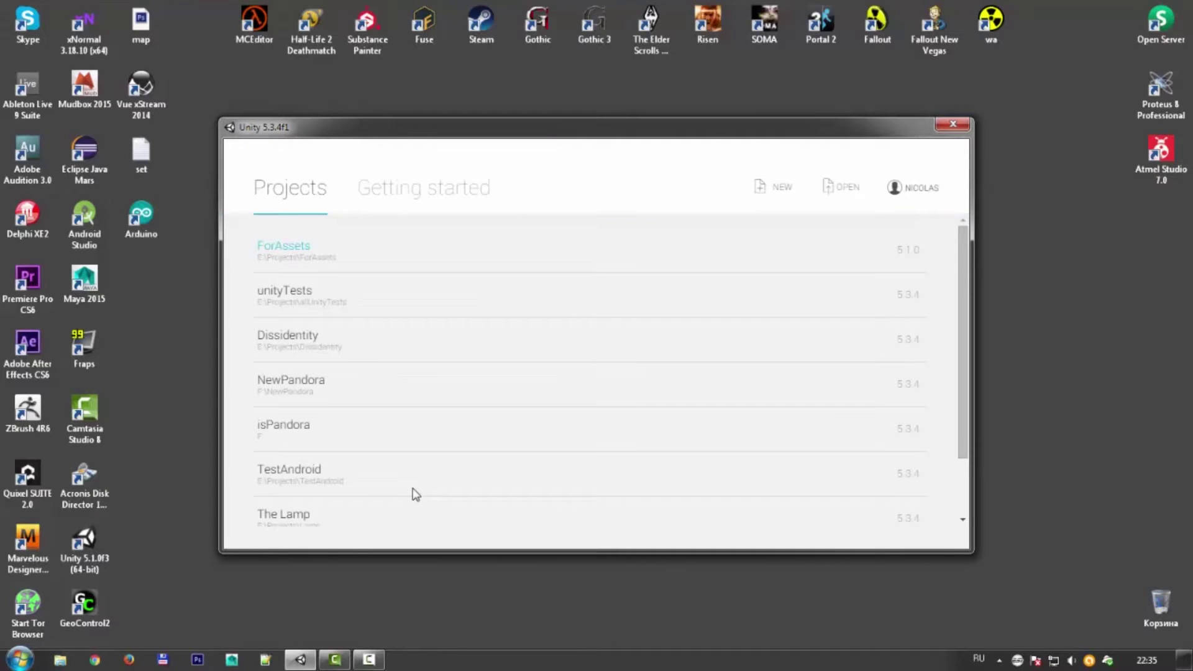
Start a new project and set its location to E:\Projects\forlessons.
click(773, 188)
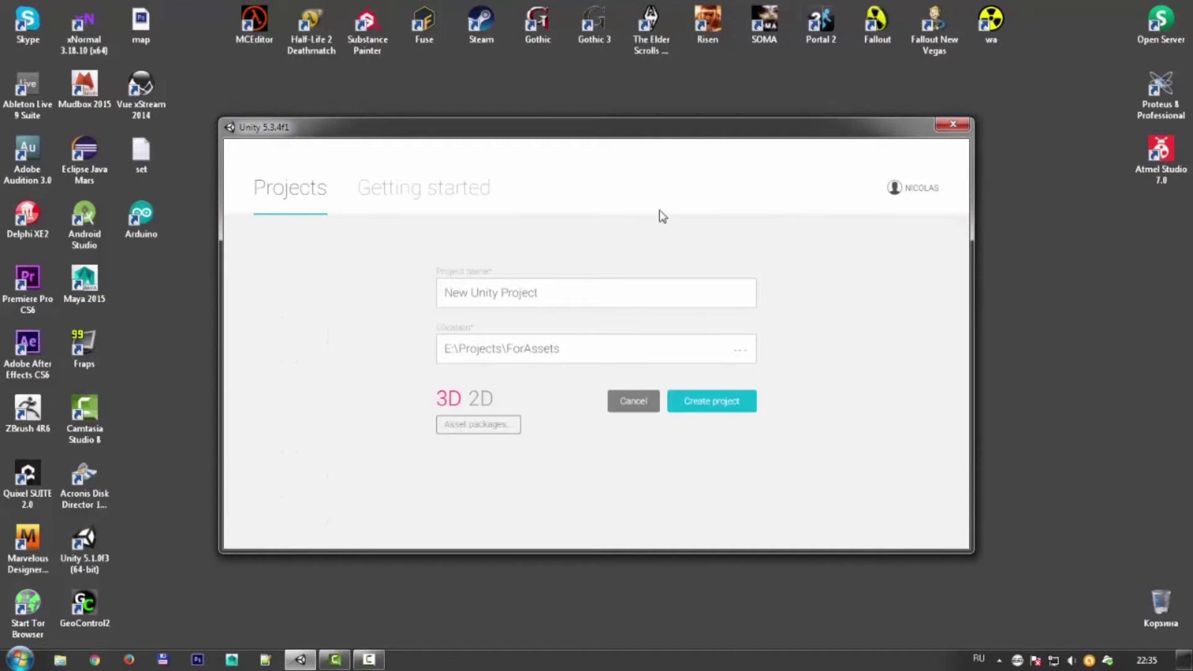
click(501, 293)
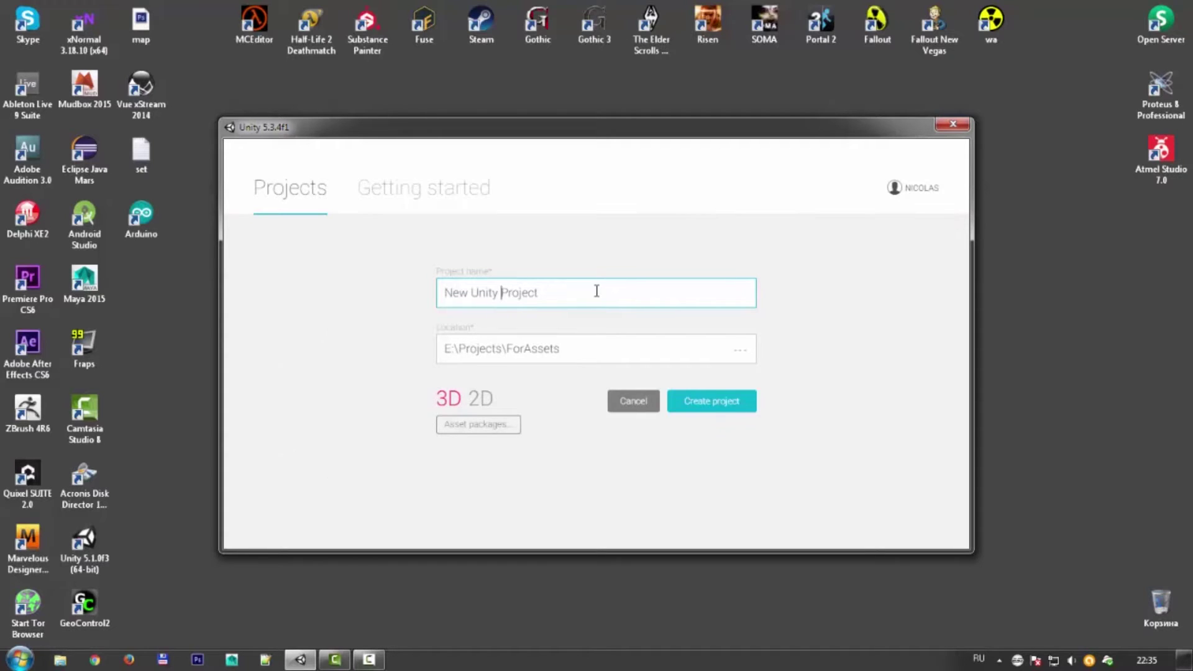
click(739, 350)
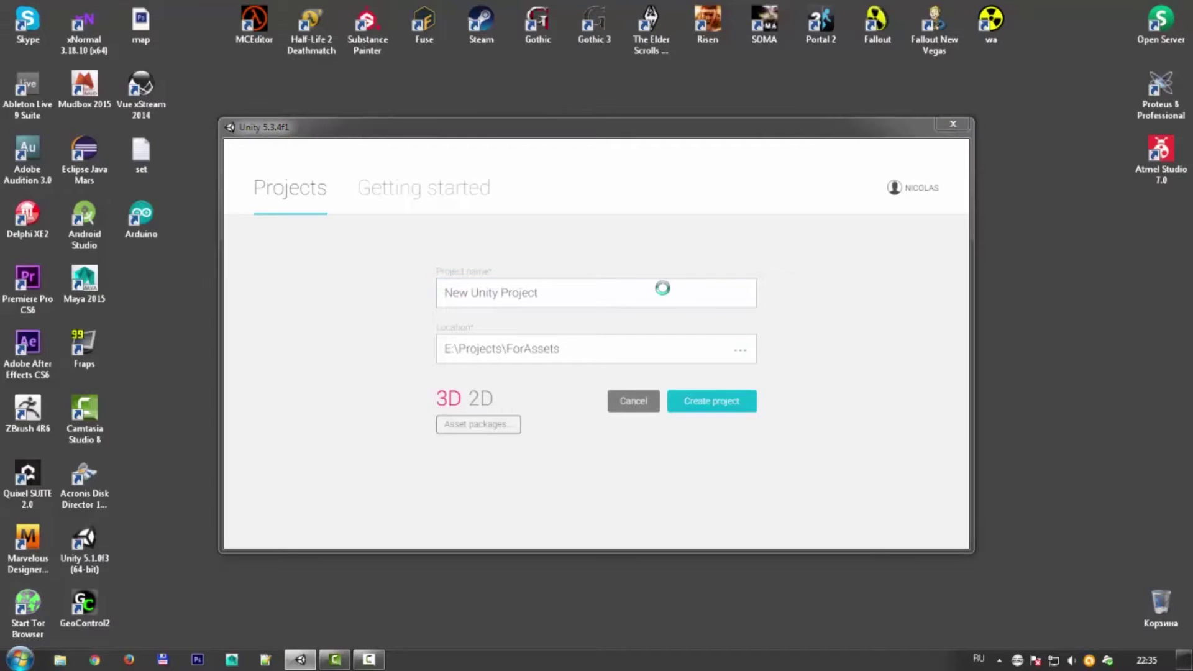
click(481, 172)
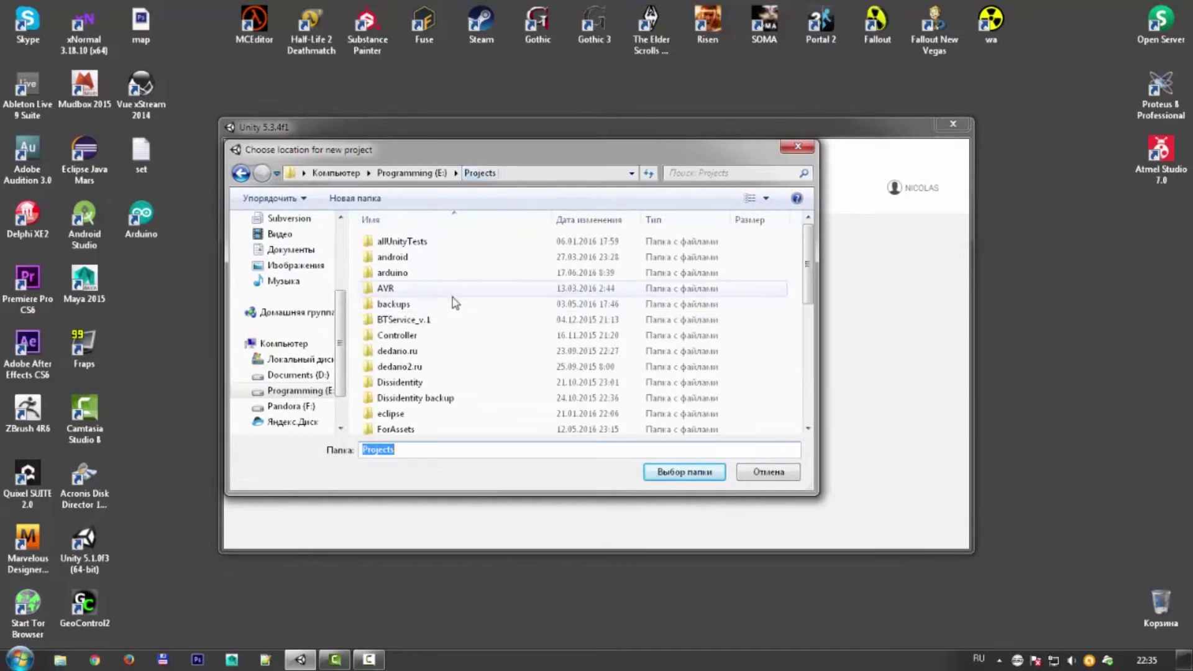
click(443, 350)
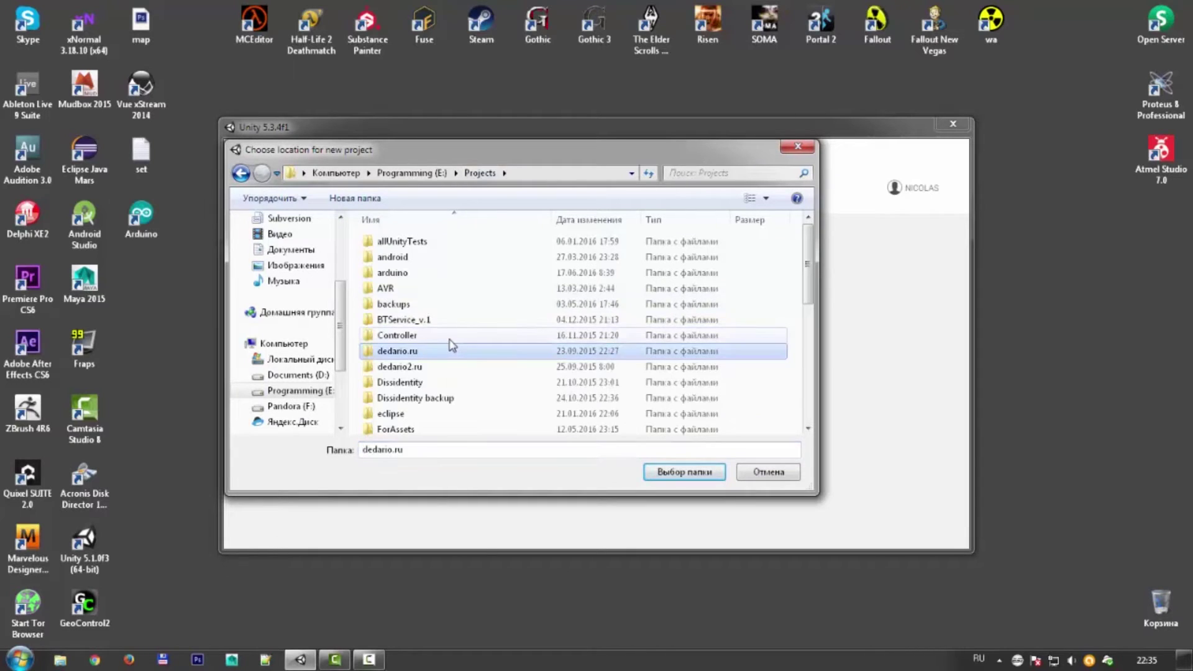
scroll(427, 427, down, 1)
double_click(431, 413)
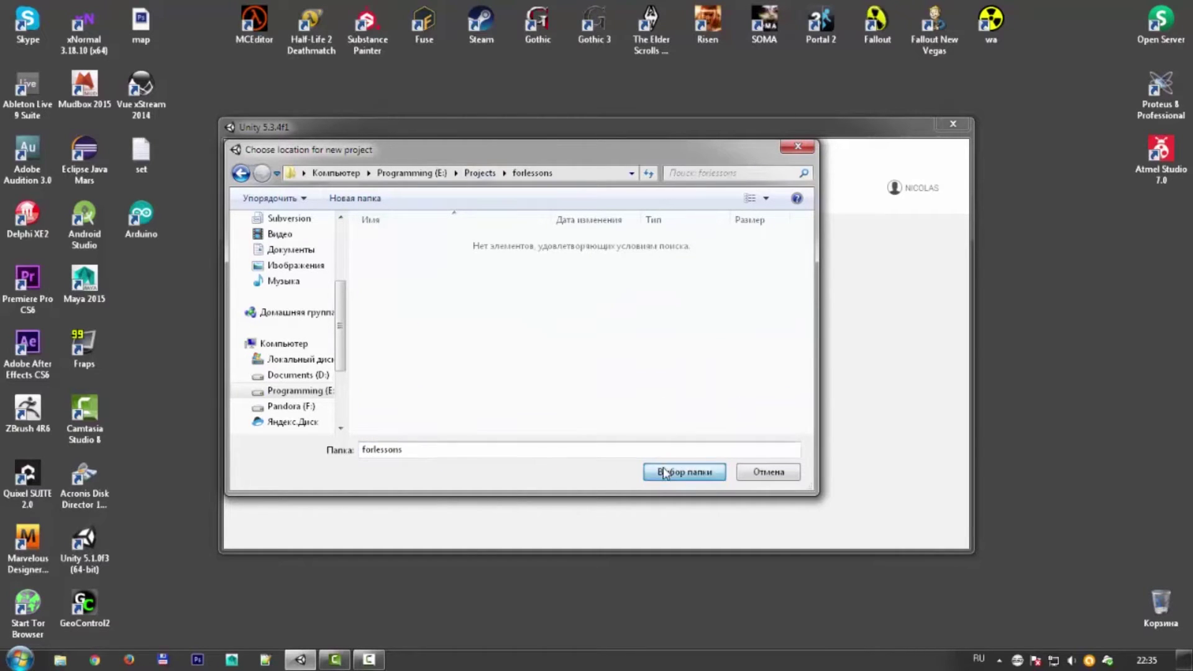
click(664, 474)
Name the new project LevelDesign.
click(583, 296)
key(ctrl+a)
text(Думуд)
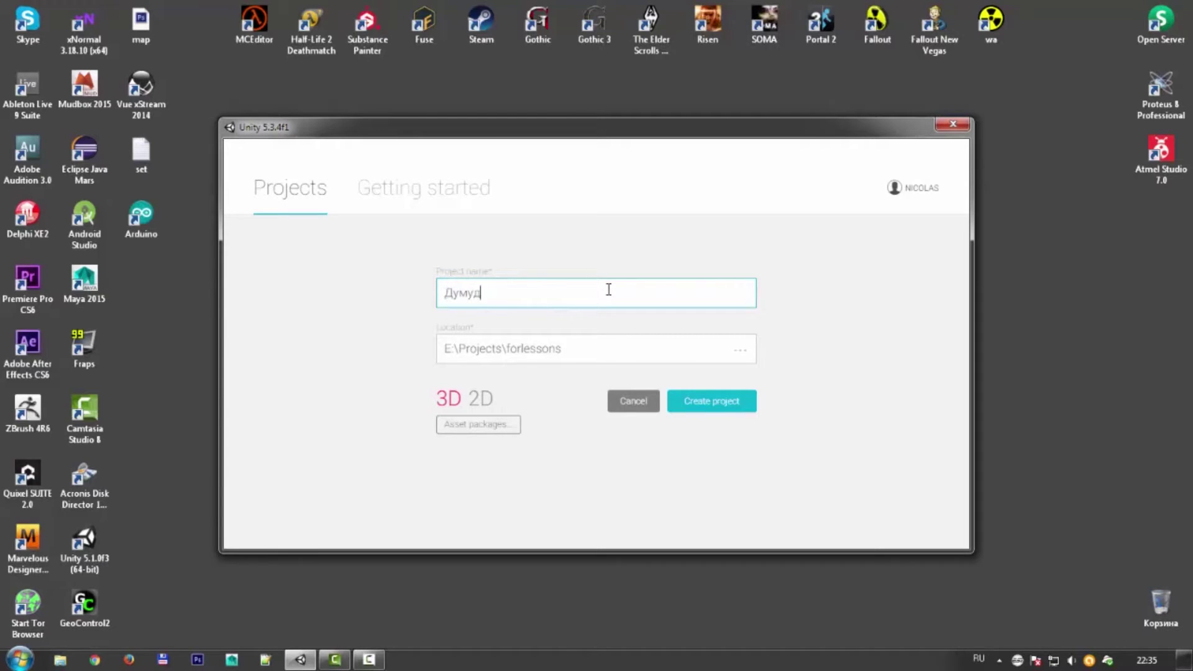
key(Pause)
text(Design)
Add no asset packages, keep the 3D template, and create the project.
click(472, 428)
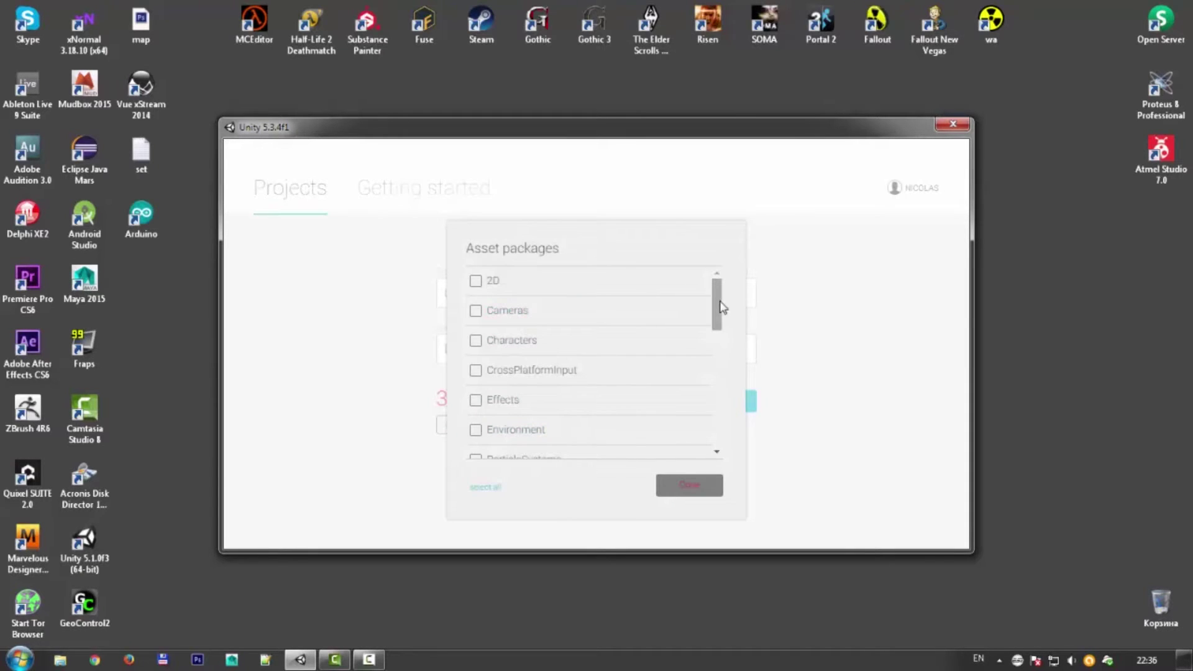
drag(714, 305, 716, 425)
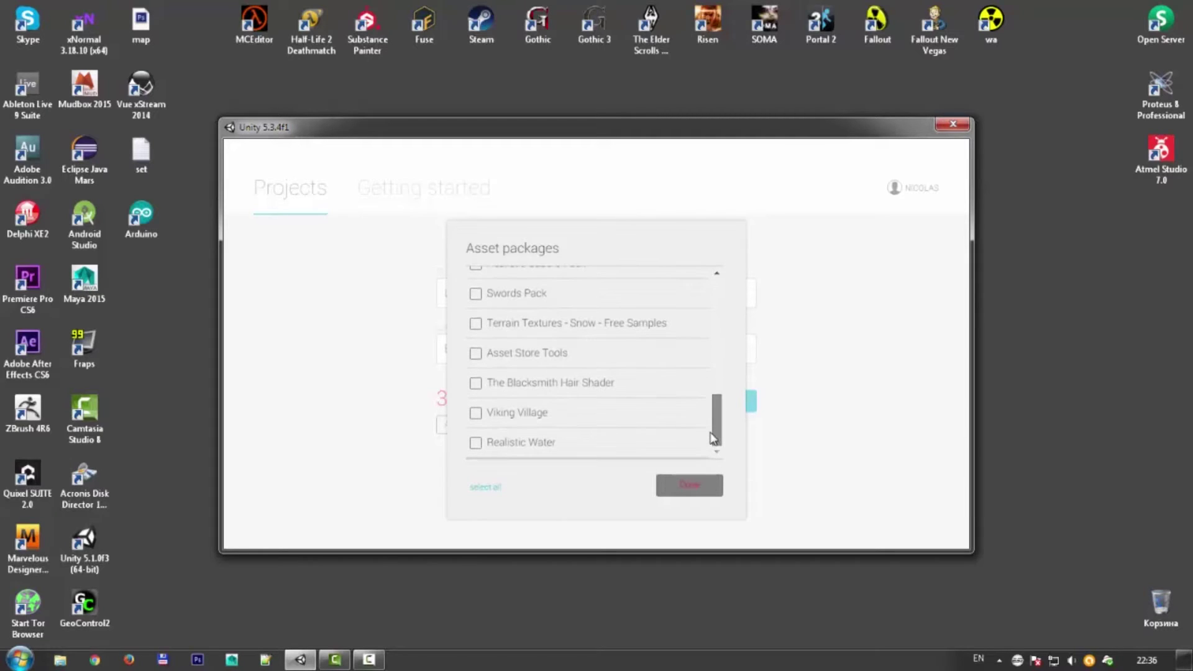
drag(719, 413, 721, 300)
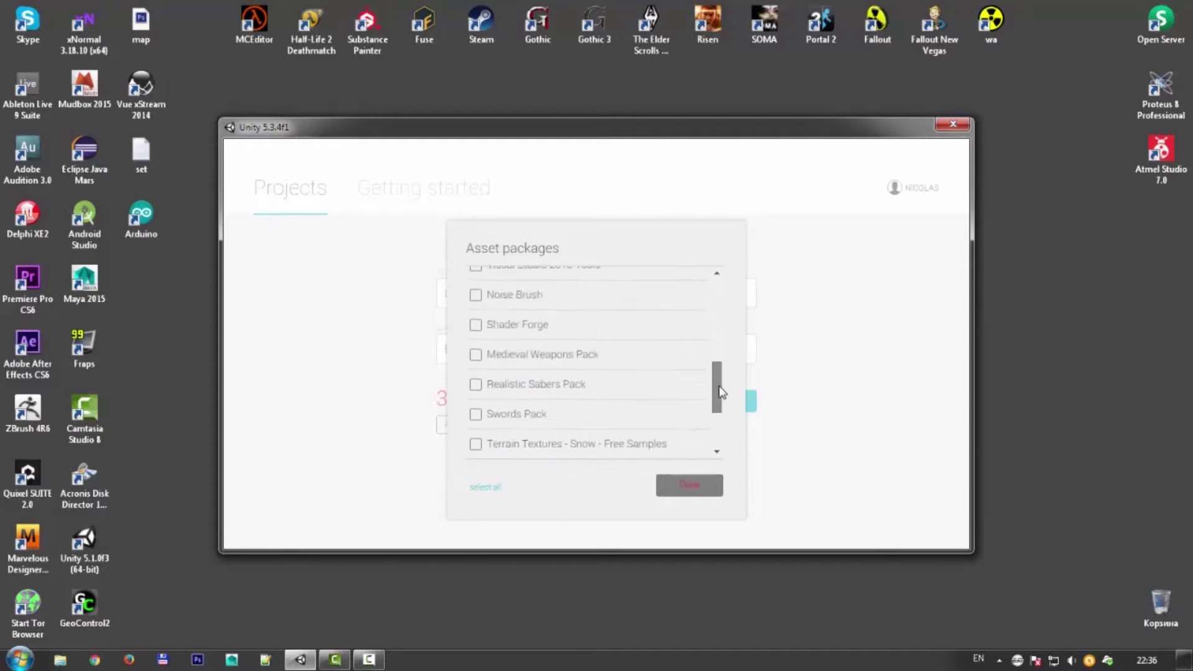
click(694, 491)
click(591, 348)
click(482, 399)
click(456, 401)
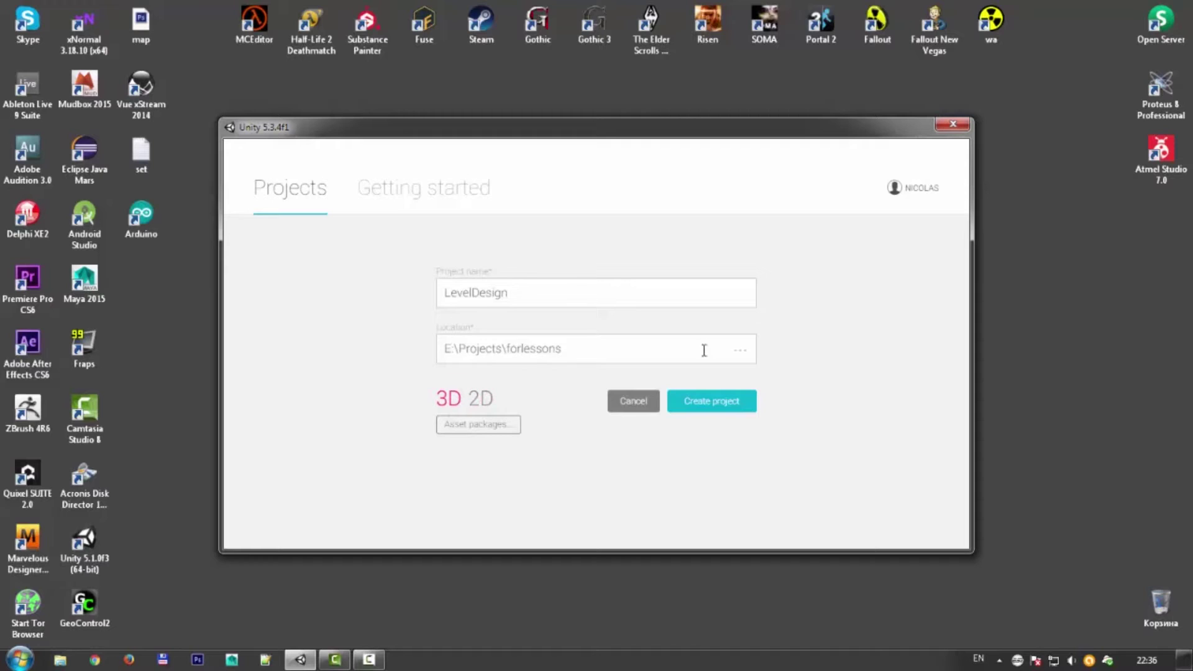
click(721, 412)
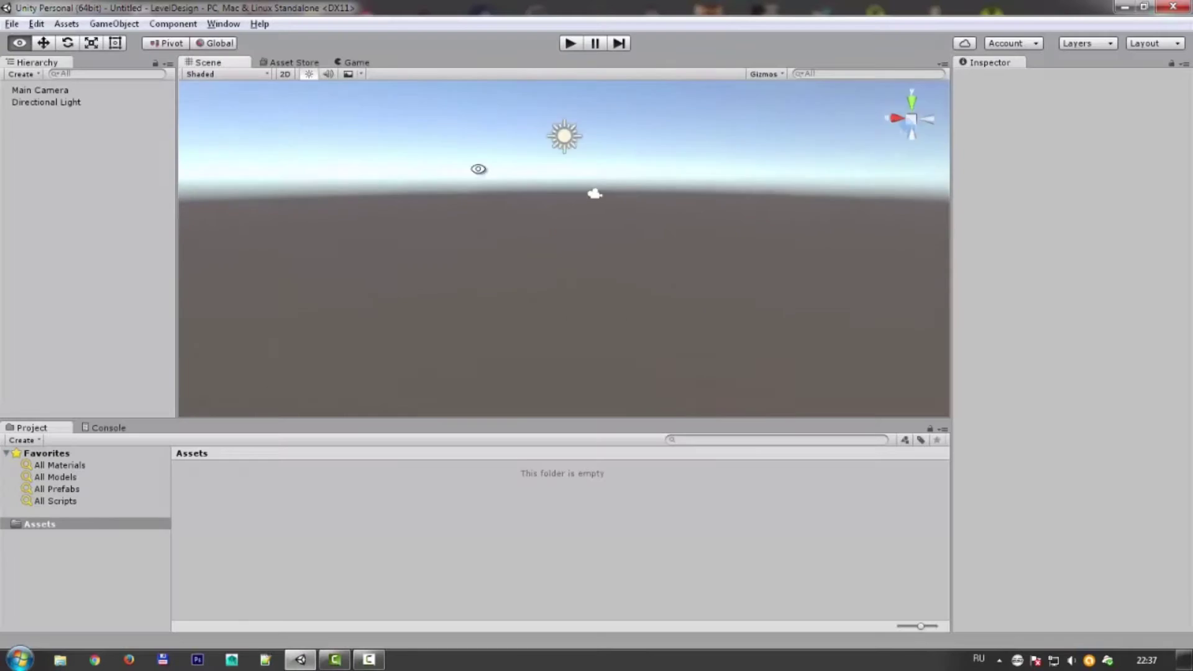
Create a folder named Shaders in Assets.
alt+drag(796, 248, 426, 200)
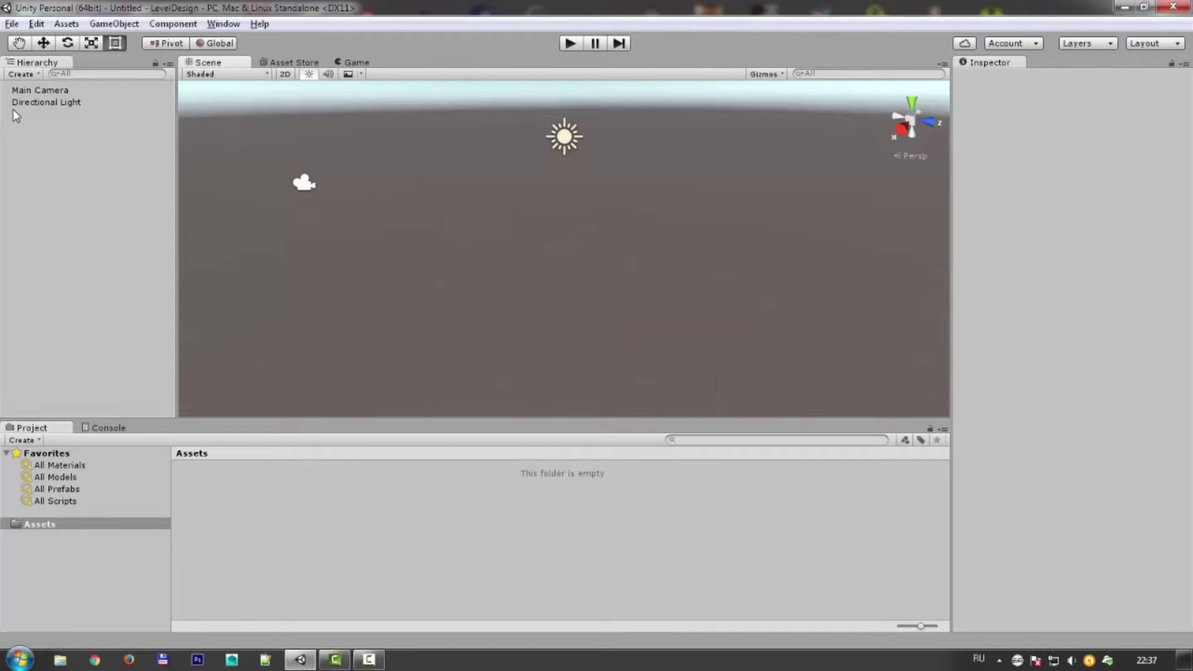
click(29, 89)
click(51, 106)
mouse_move(388, 156)
alt+mouse_down()
mouse_move(614, 243)
mouse_move(458, 265)
alt+mouse_up()
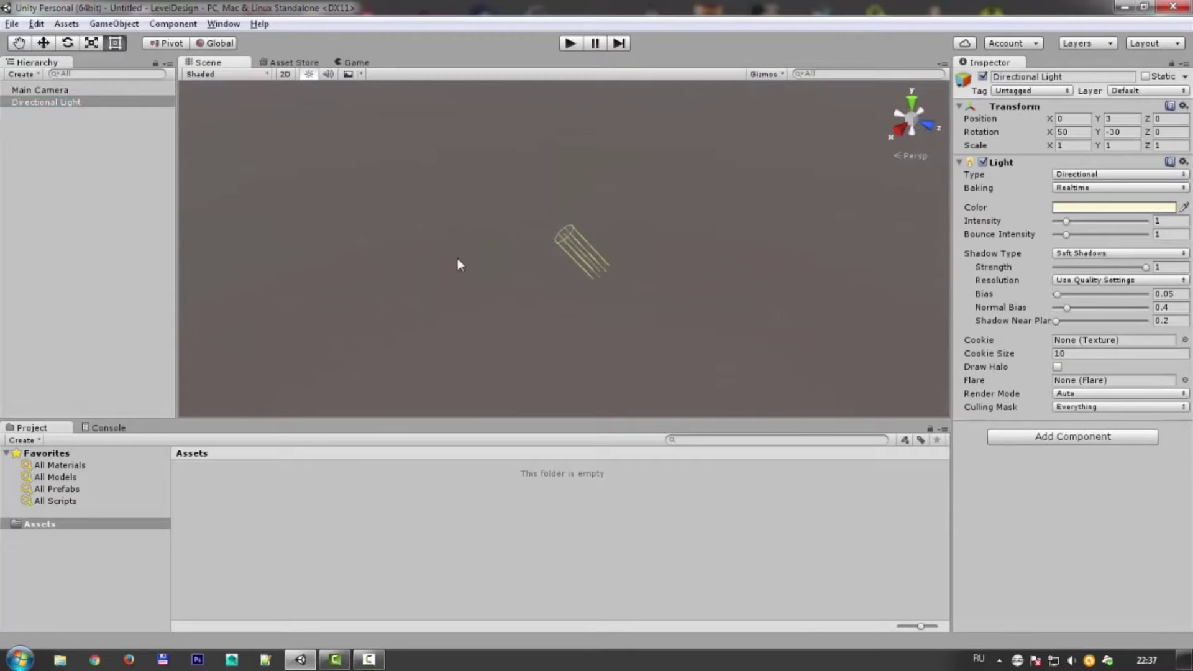
right_click(244, 502)
mouse_move(345, 222)
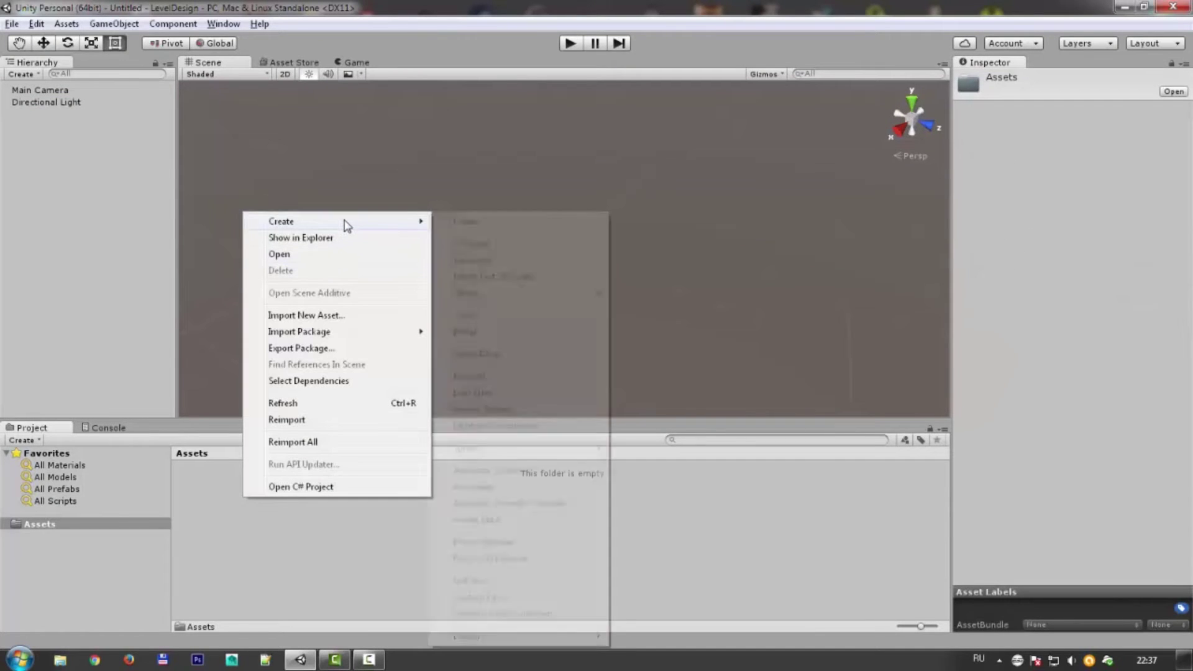
click(491, 222)
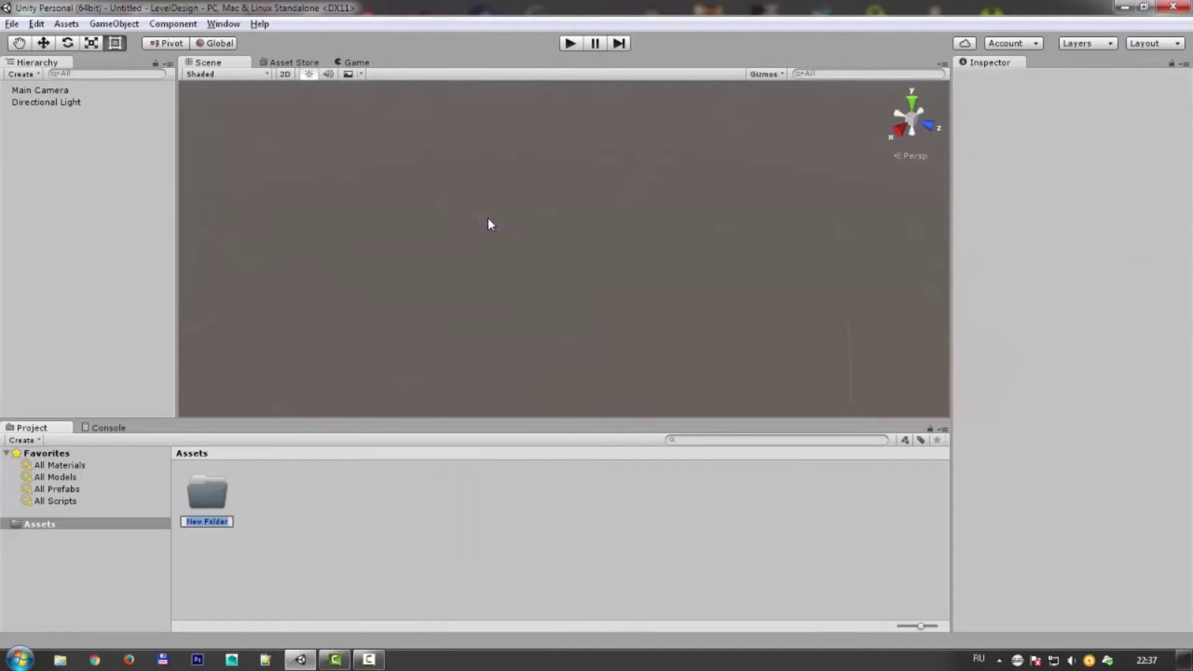
text(bl)
key(alt+shift)
text(Shaders)
key(Return)
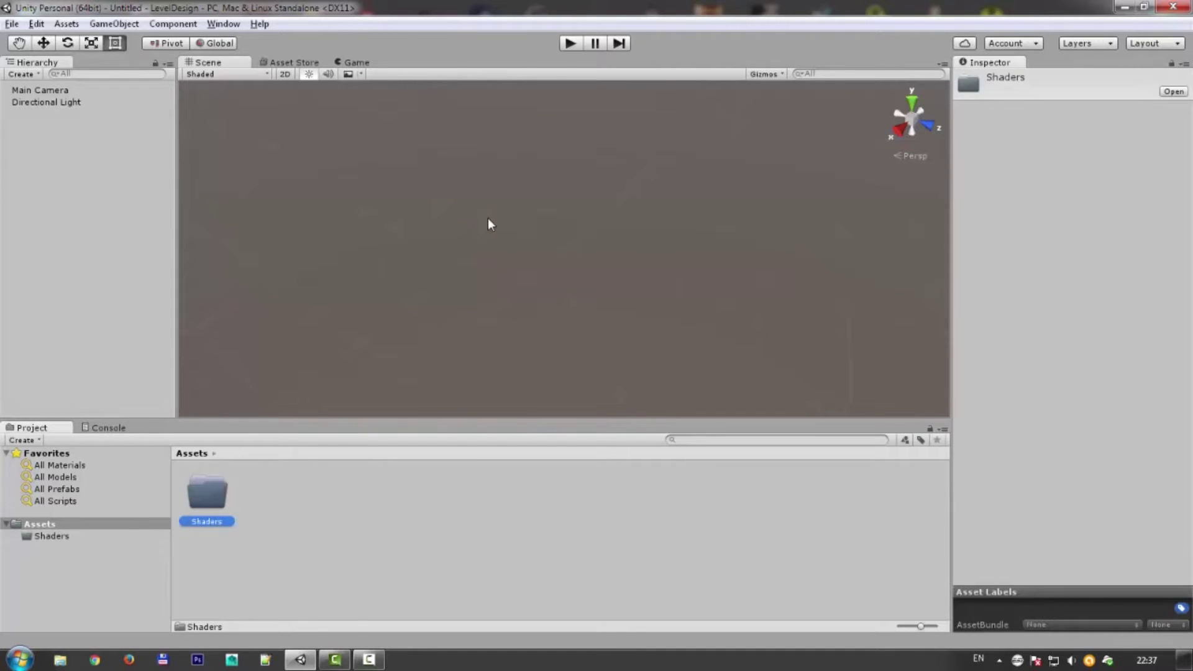
Add a second Assets folder named Materials.
right_click(299, 542)
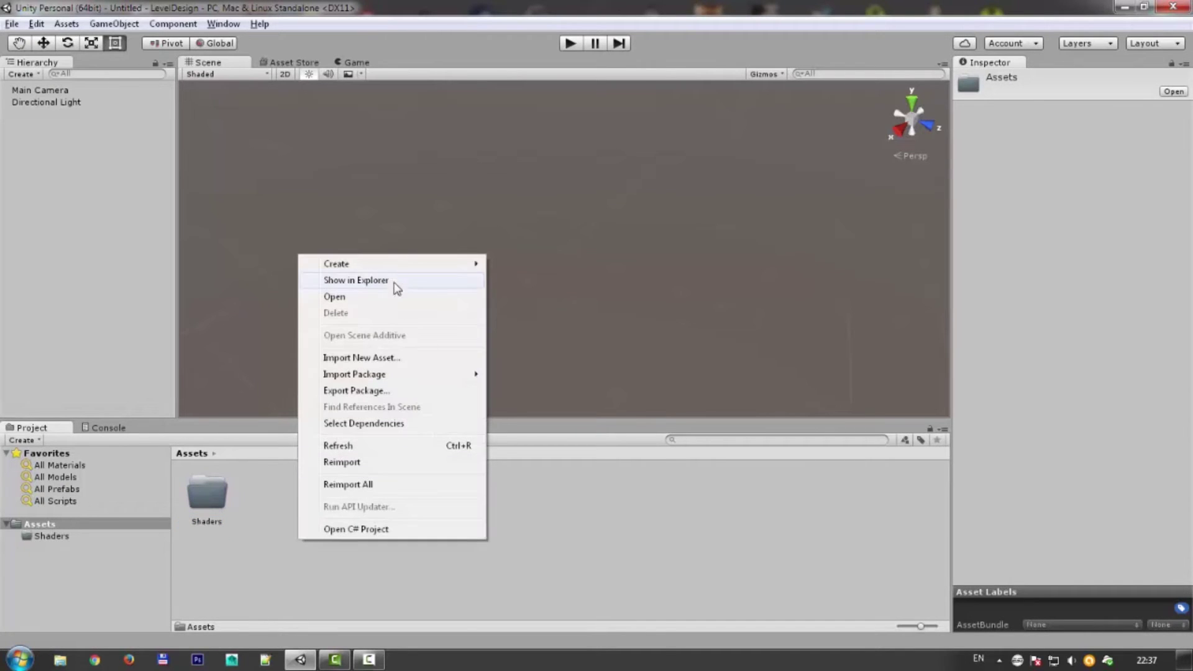
mouse_move(393, 266)
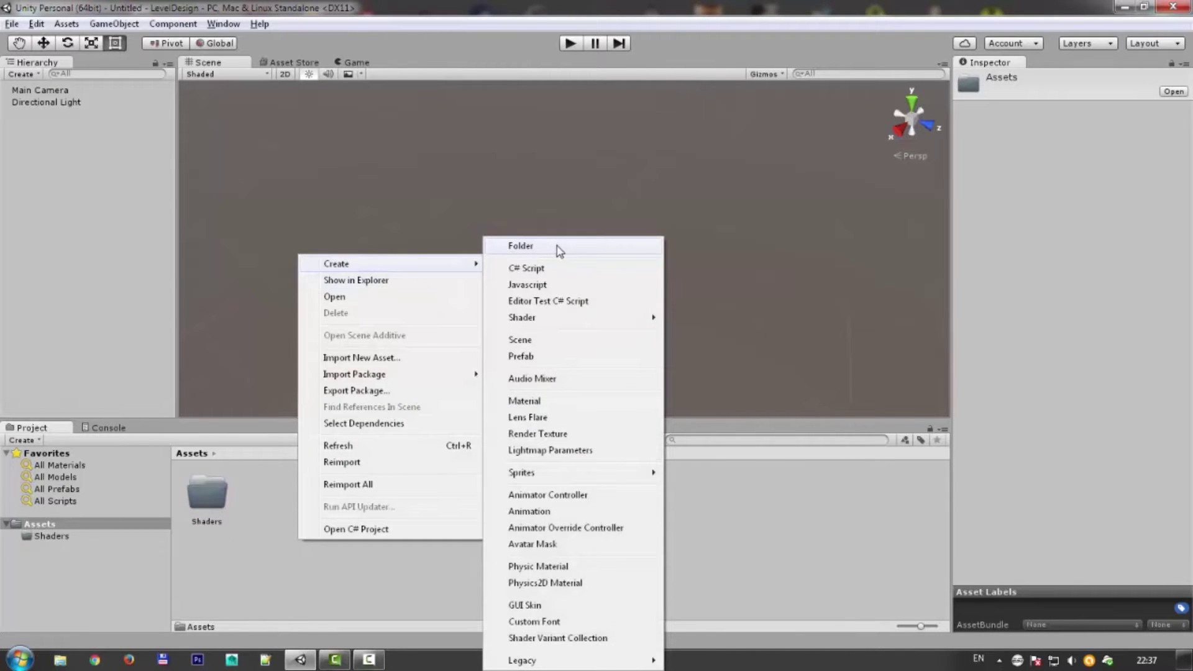
click(557, 249)
text(Materials)
key(Return)
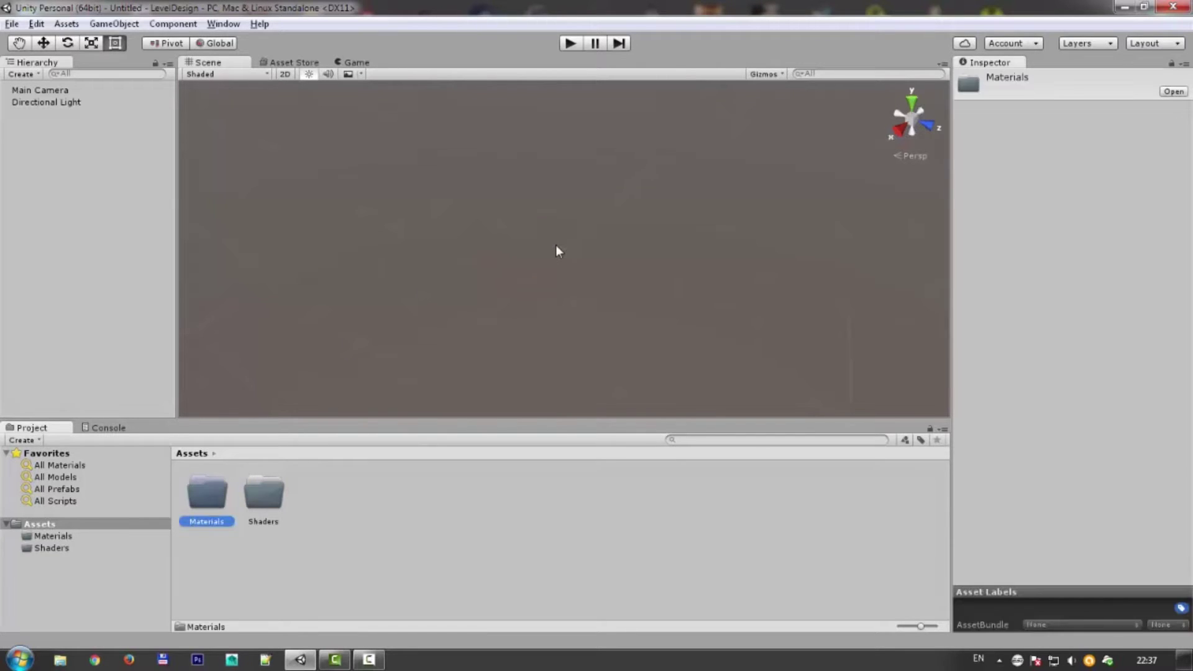
key(Right)
key(Return)
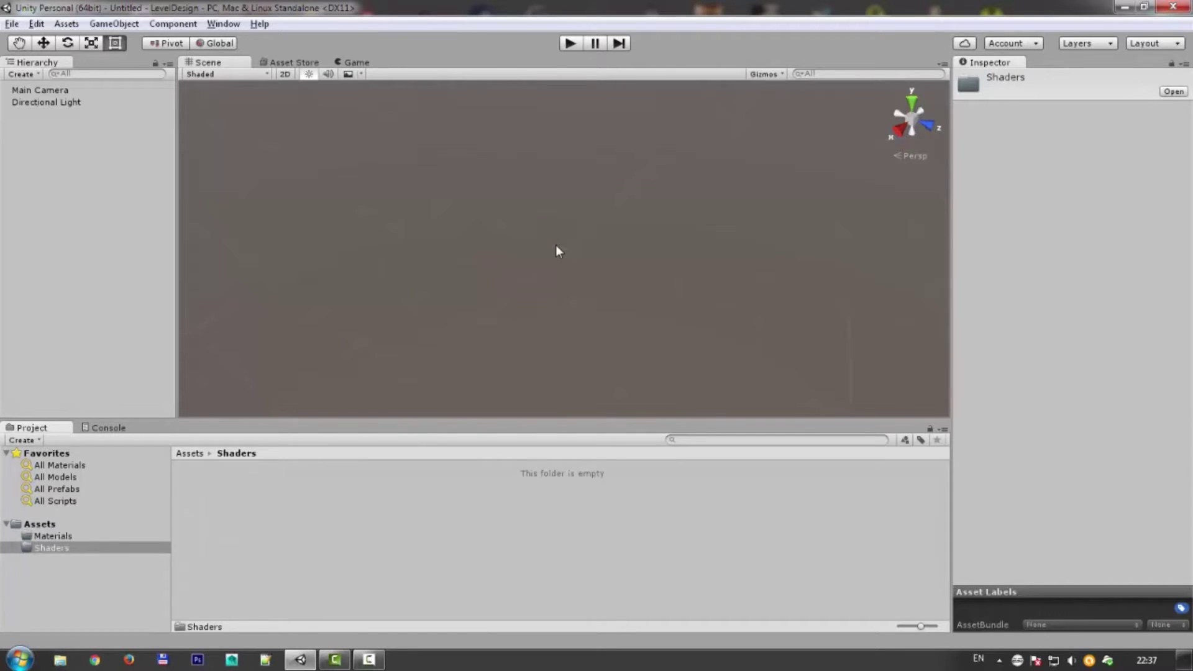
Add a Textures folder in Assets, then switch to Total Commander.
click(186, 454)
right_click(328, 538)
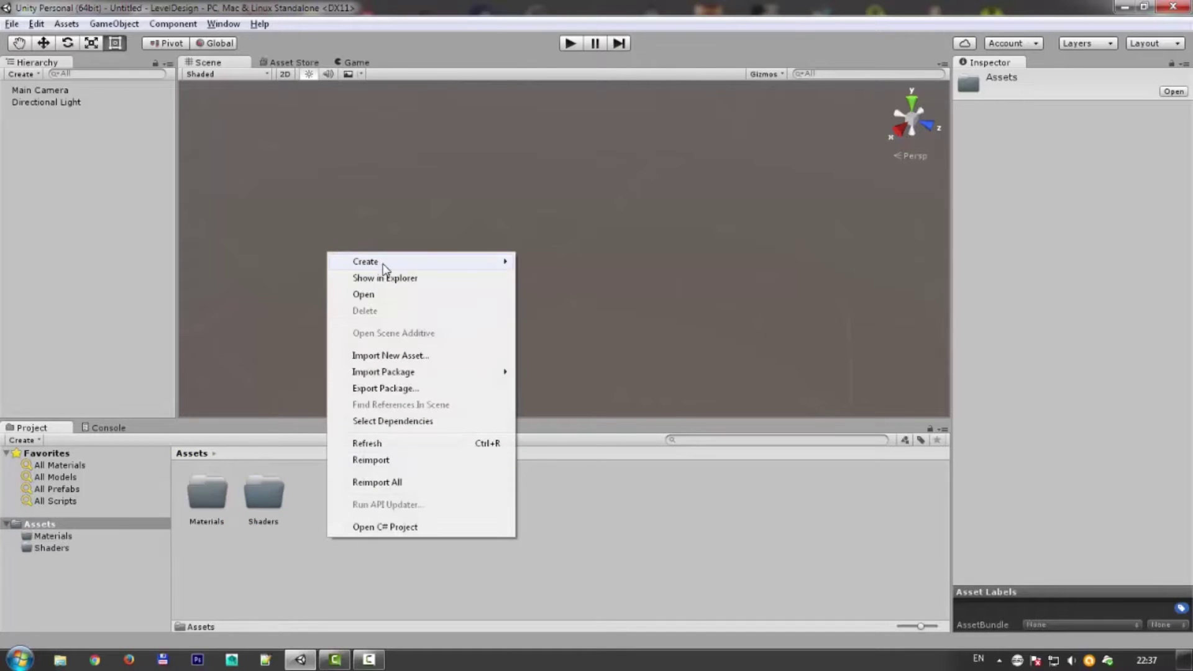
mouse_move(384, 268)
click(605, 254)
text(Textures)
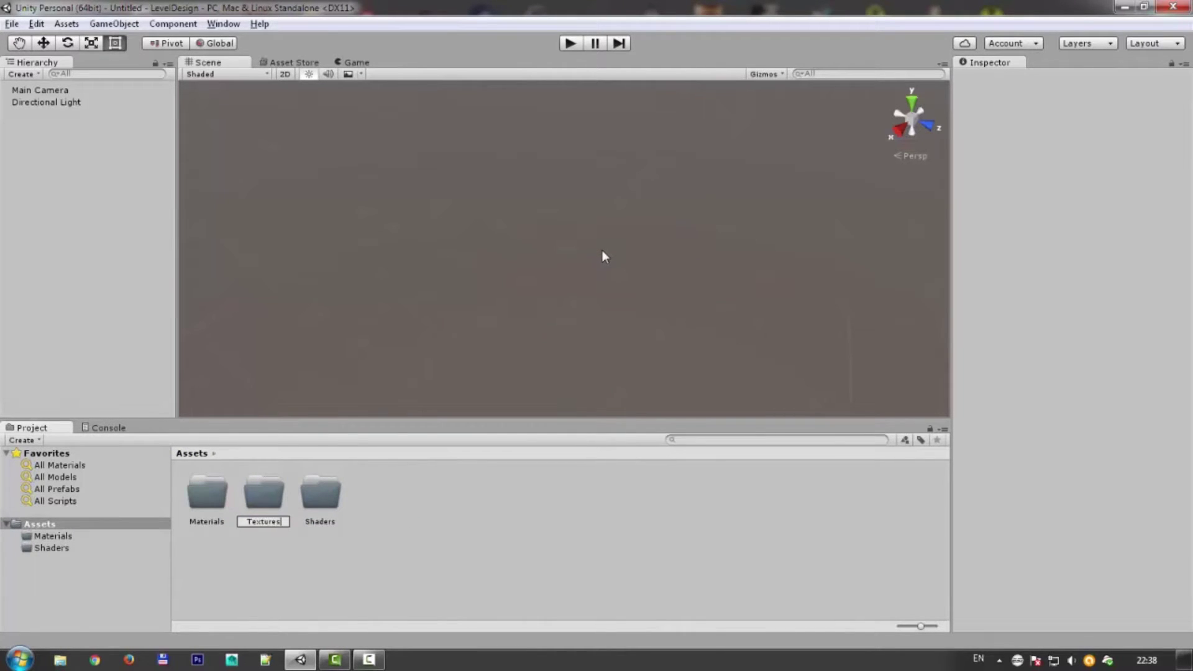
key(Return)
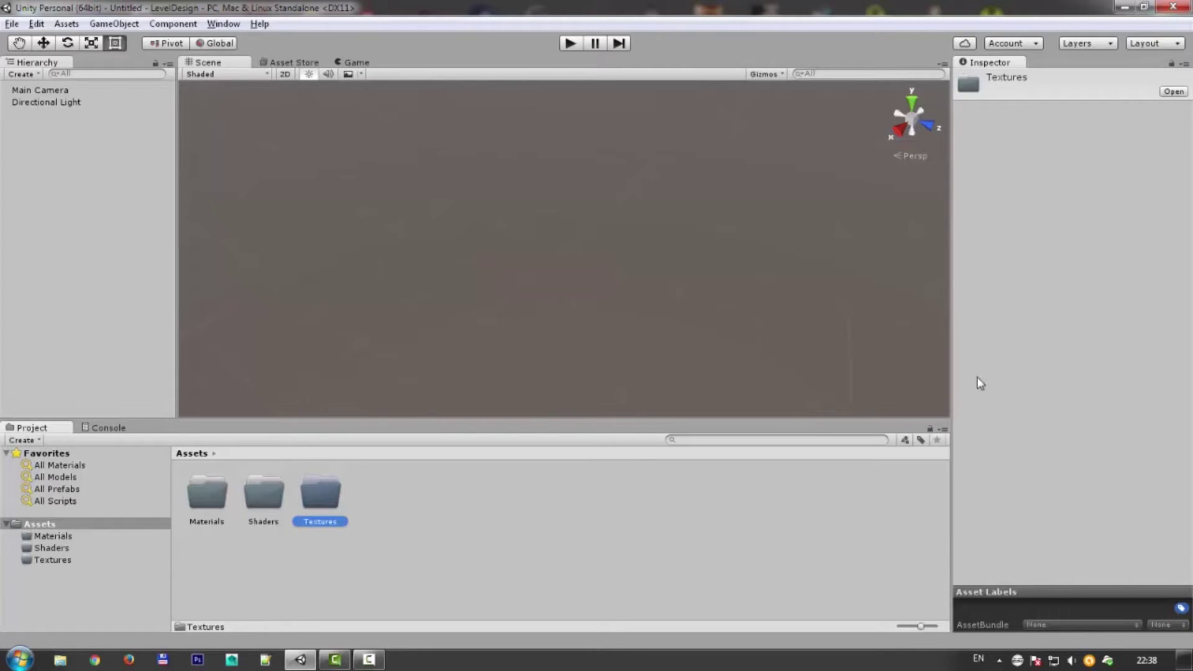
click(271, 507)
key(alt+Tab)
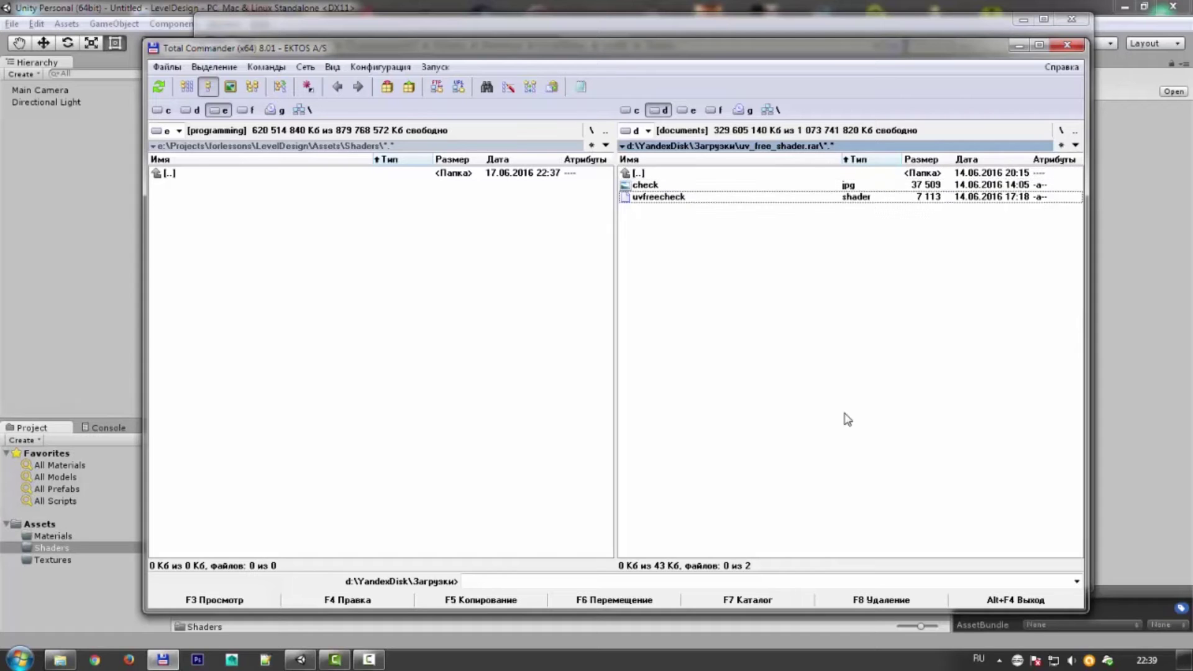
Copy uvfreecheck.shader into Assets\Shaders and go to the Textures folder.
key(F5)
key(Return)
key(Tab)
key(BackSpace)
key(Down)
key(Return)
Copy check.jpg into Assets\Textures and close the file managers to return to Unity.
key(Tab)
key(Up)
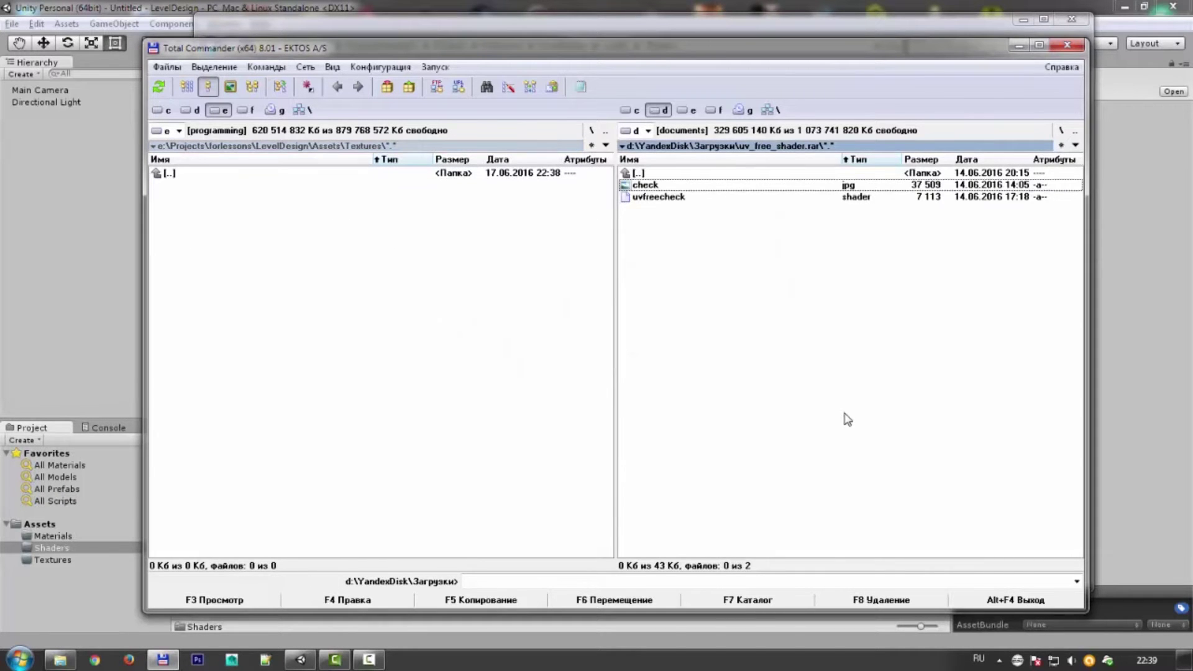
key(F5)
key(Return)
click(1063, 48)
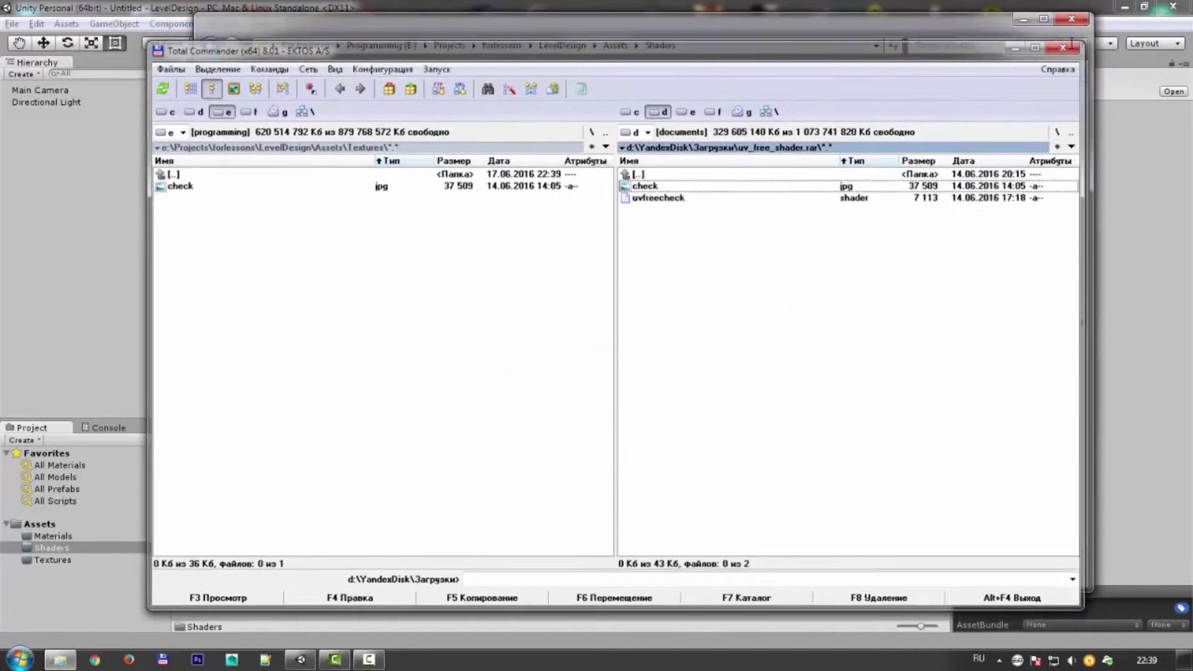
click(1069, 30)
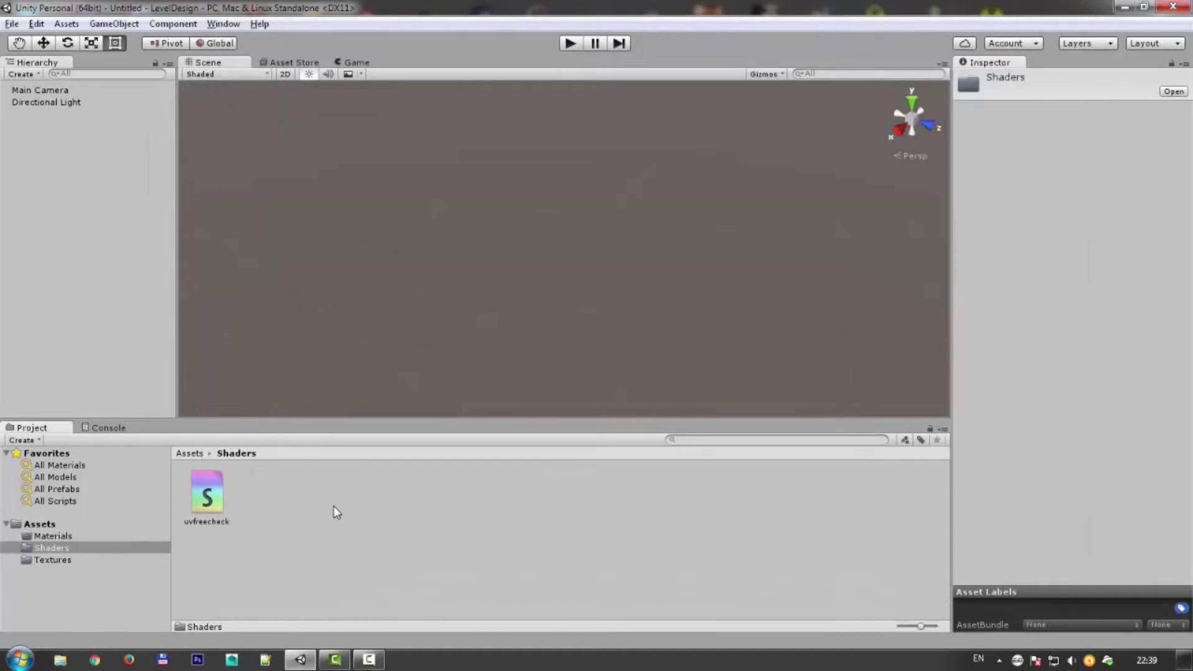
Create a new material named Check in the Materials folder.
click(54, 561)
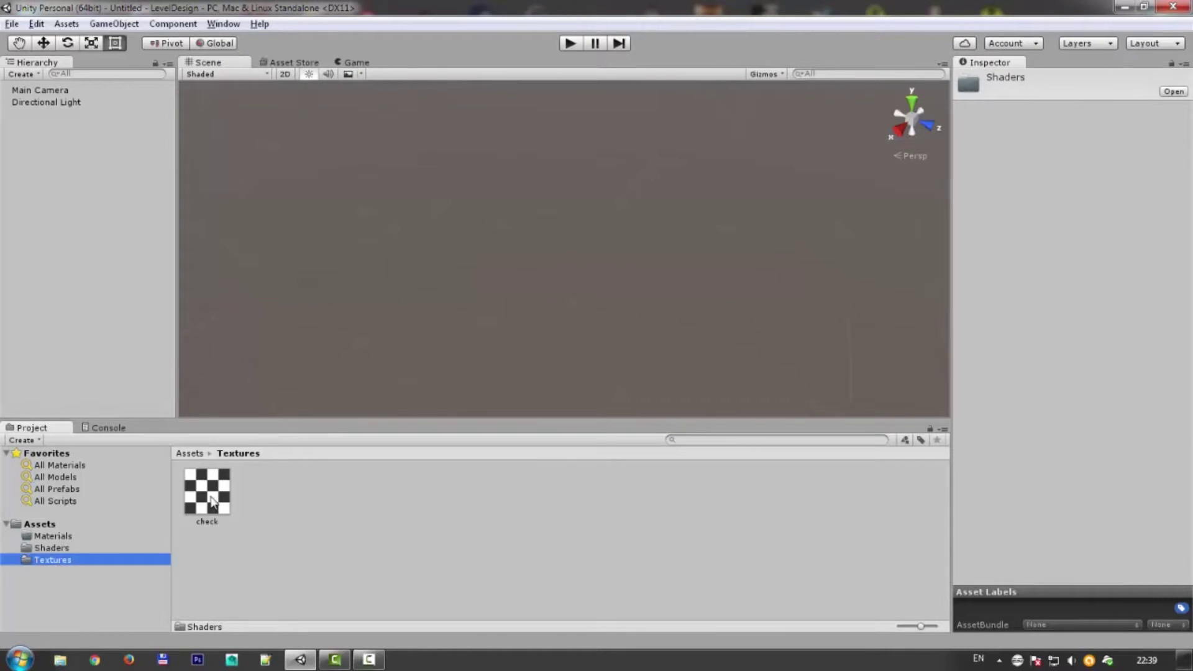
click(211, 501)
click(58, 538)
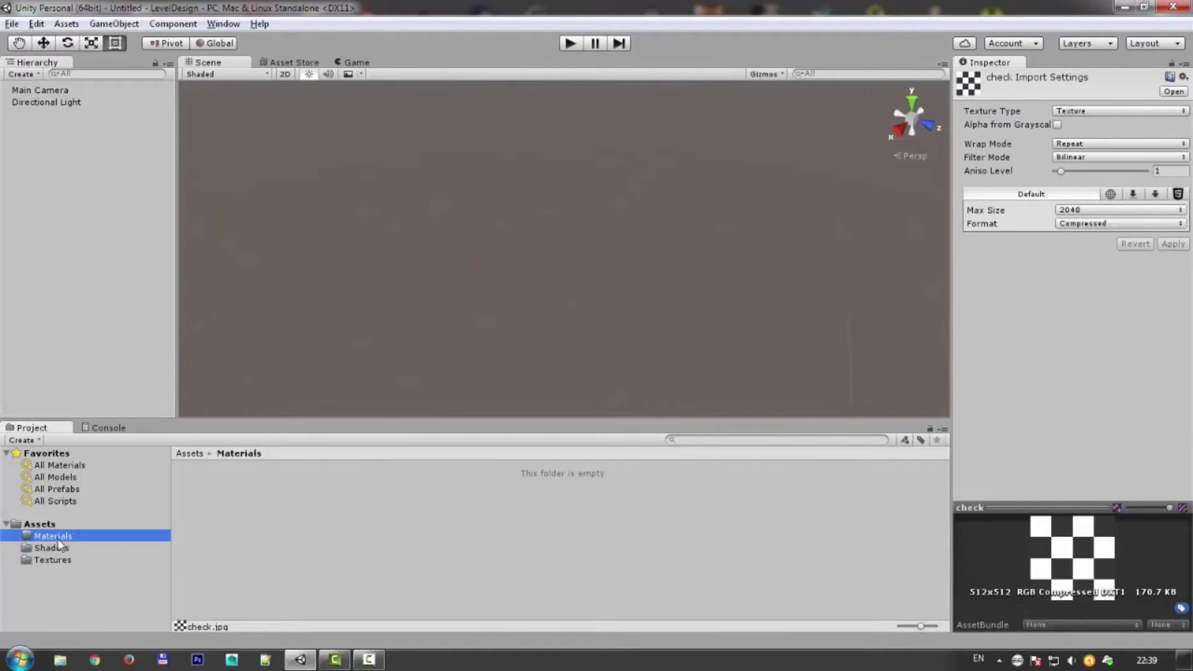
right_click(315, 492)
mouse_move(435, 222)
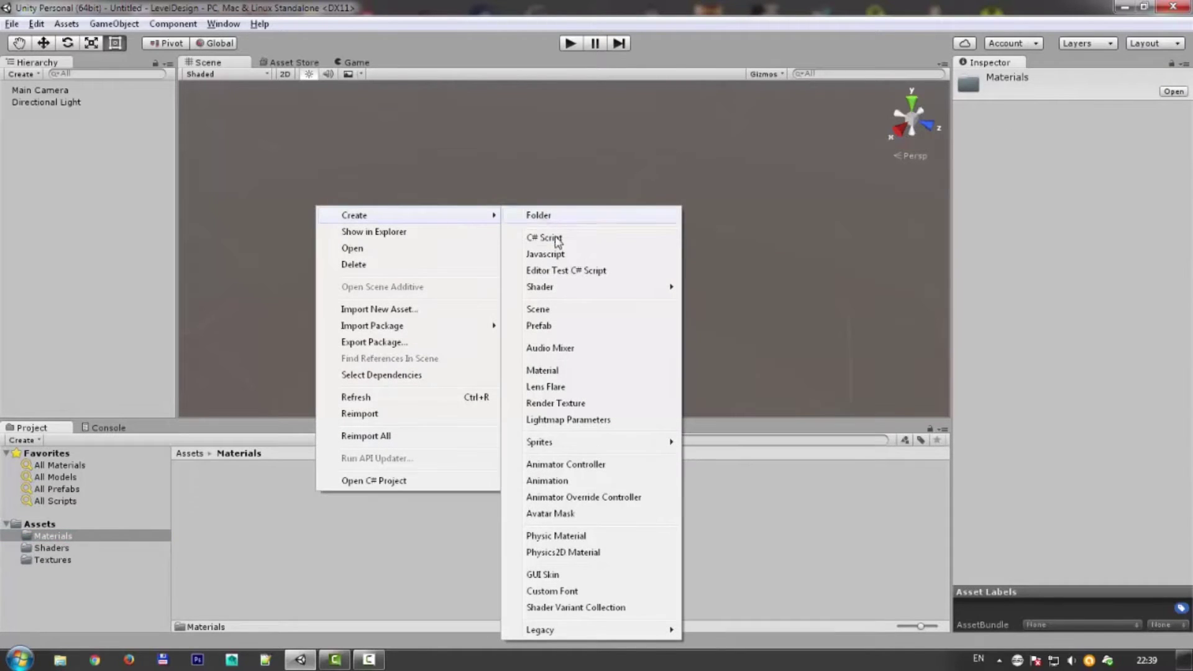
click(563, 371)
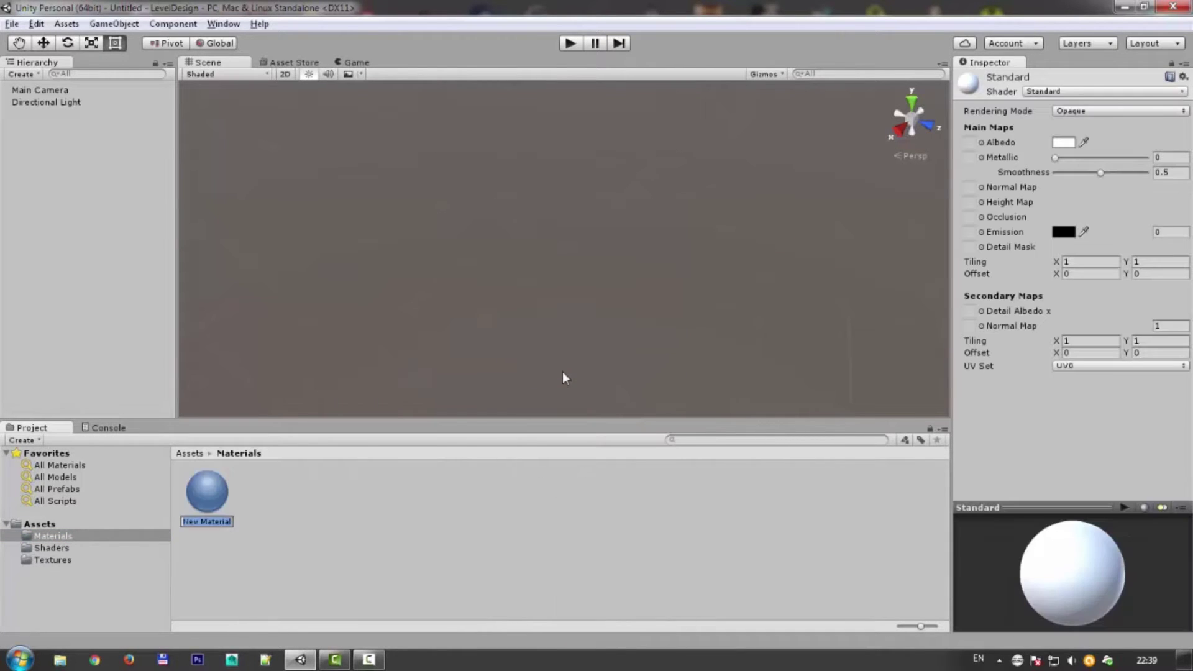
text(Check)
key(Return)
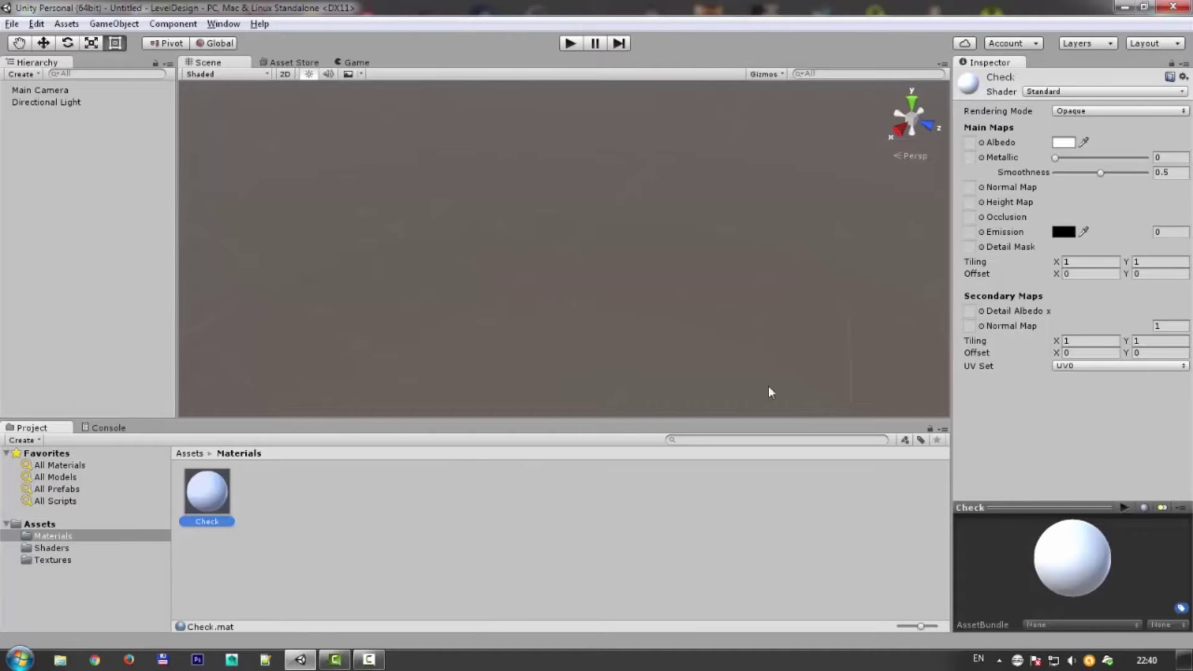
Set Check's shader to Rain GS/uv free check and assign the check texture.
click(1122, 95)
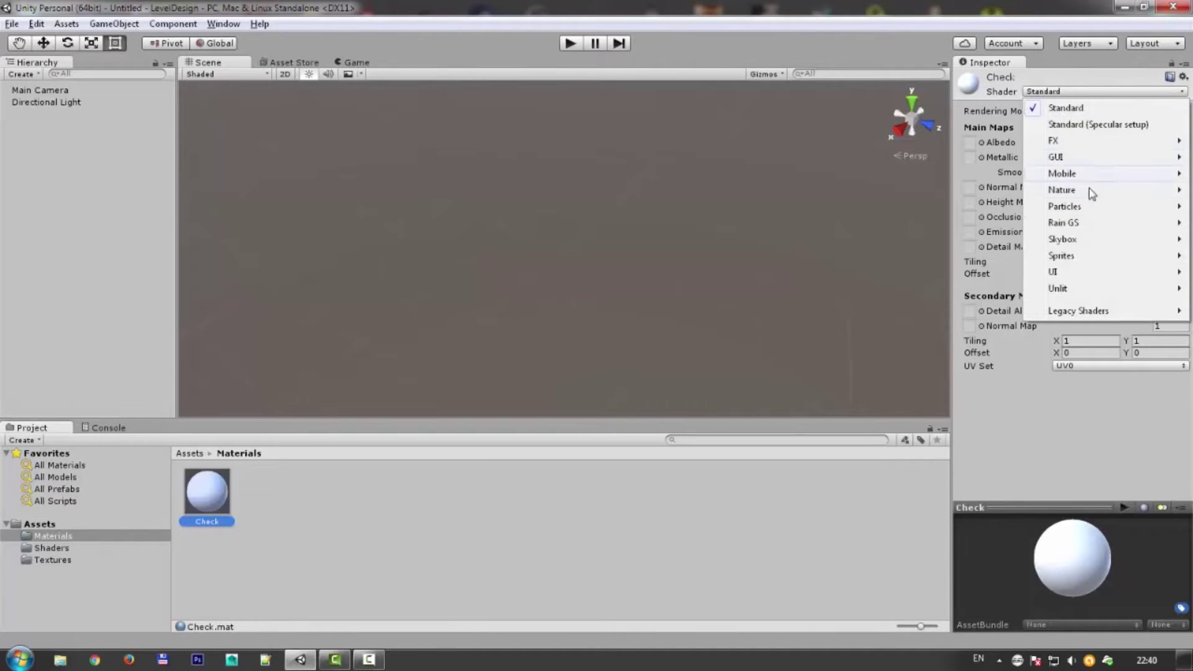
mouse_move(1078, 231)
click(973, 224)
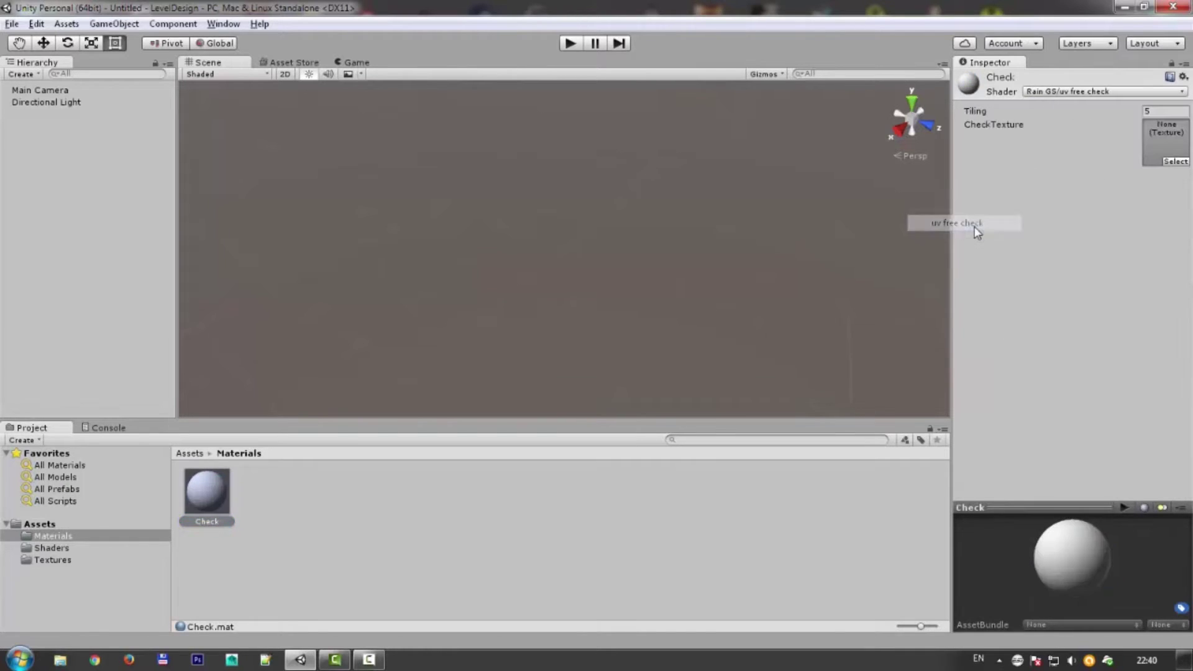
click(1175, 161)
click(894, 314)
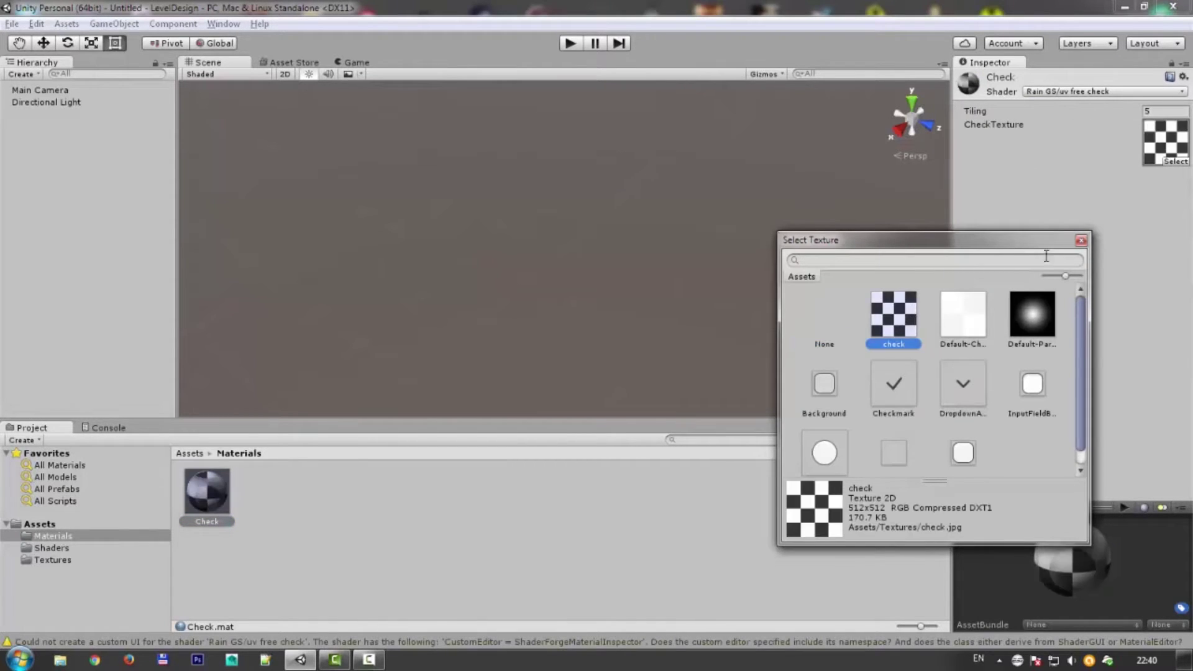
click(1080, 240)
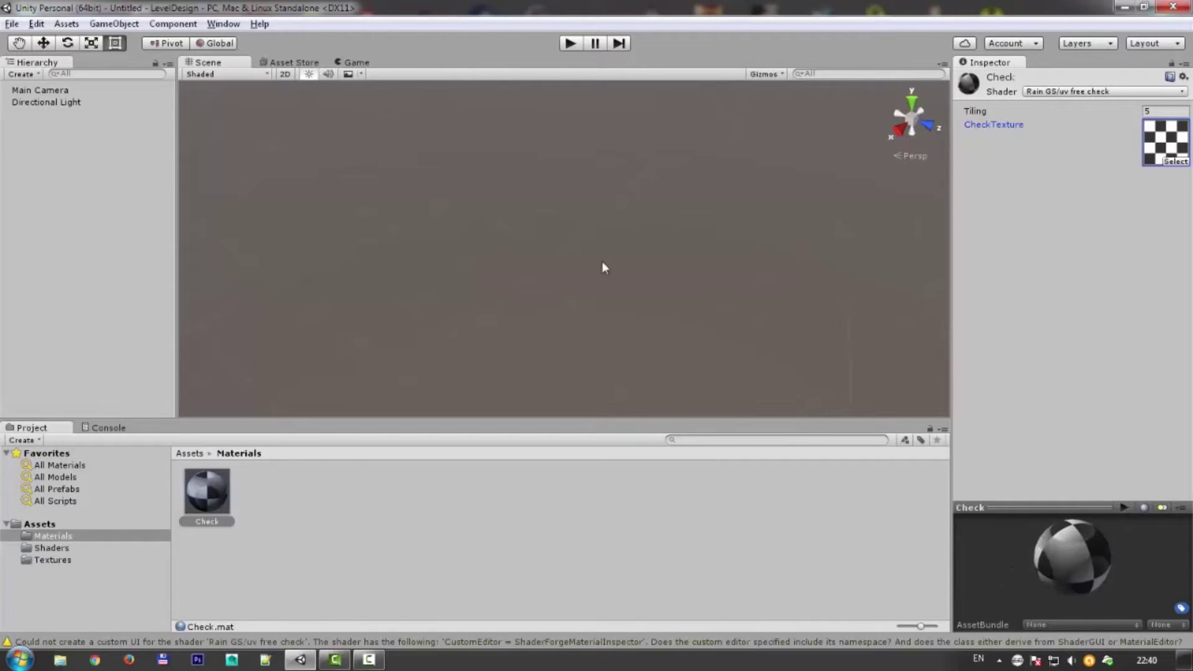
right_click(58, 162)
Add a Plane and a Cube to the scene.
mouse_move(105, 304)
click(240, 371)
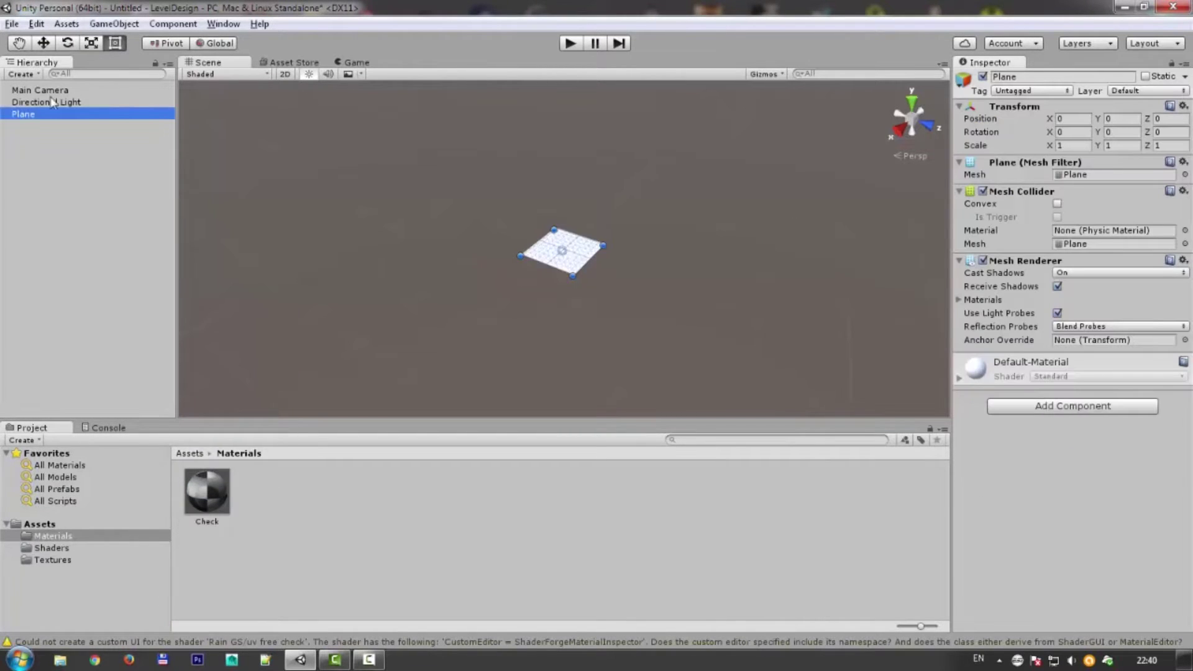
key(f)
alt+drag(646, 266, 443, 290)
right_click(21, 140)
mouse_move(68, 277)
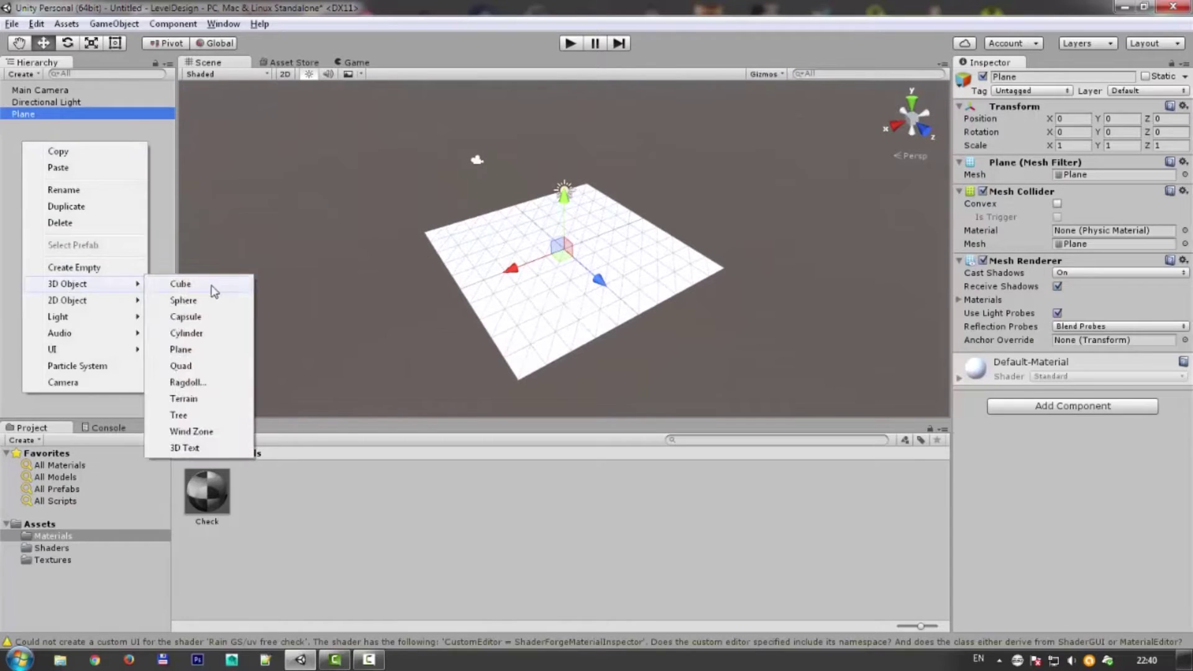
click(177, 282)
double_click(23, 113)
mouse_move(625, 205)
alt+mouse_down()
mouse_move(619, 31)
mouse_move(619, 246)
mouse_move(661, 293)
alt+mouse_up()
Raise the cube, scale it about 4.26 times, and apply Check to the plane.
click(660, 293)
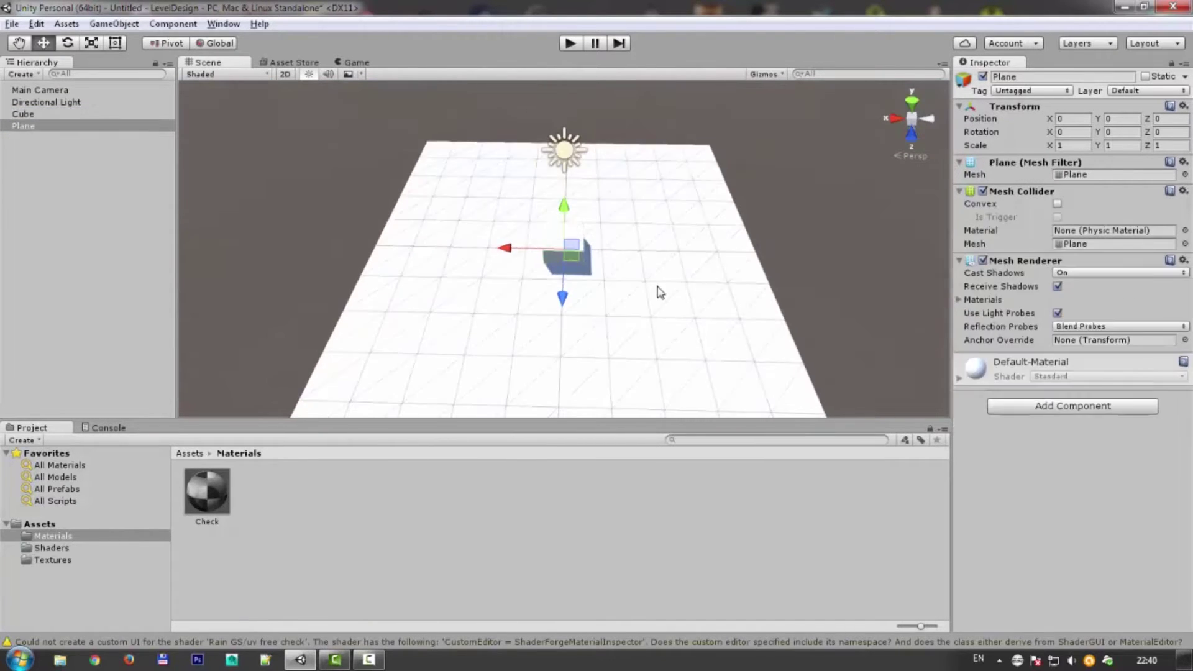
click(582, 243)
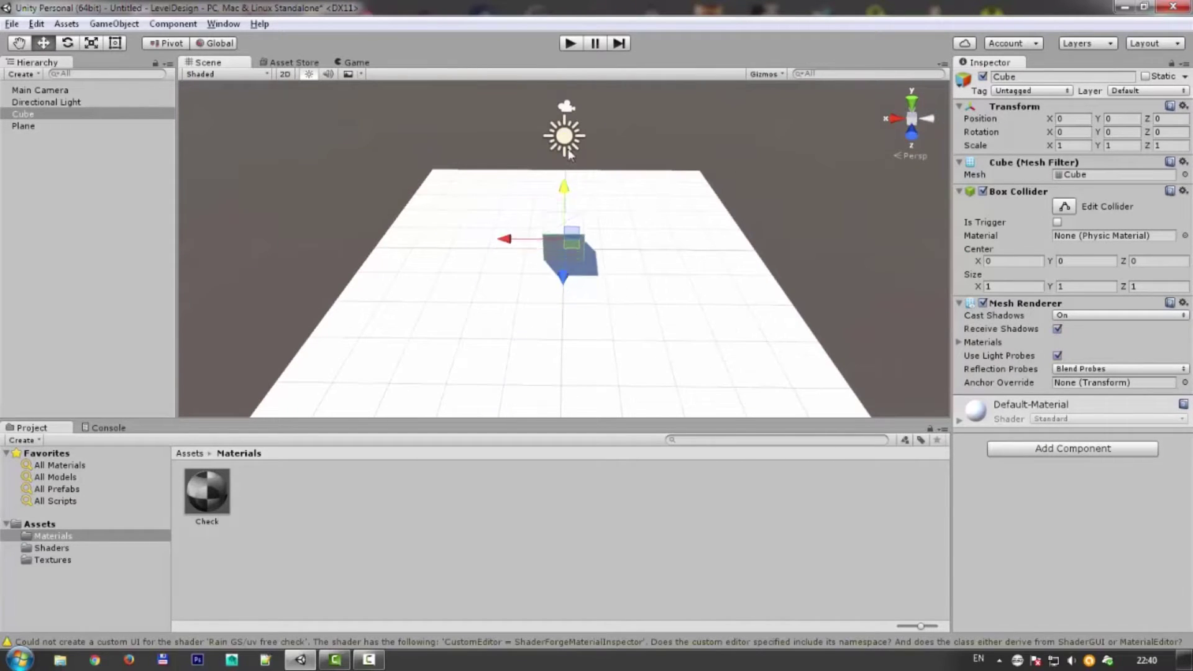
drag(563, 208, 563, 128)
key(r)
mouse_move(563, 174)
mouse_down()
mouse_move(615, 142)
mouse_move(496, 186)
mouse_up()
scroll(497, 186, down, 3)
mouse_move(211, 490)
mouse_down()
mouse_move(531, 311)
mouse_move(559, 242)
mouse_move(624, 301)
mouse_up()
scroll(590, 267, up, 3)
Move and rotate the cube to rest on the plane, with Z scale about 2.89.
key(w)
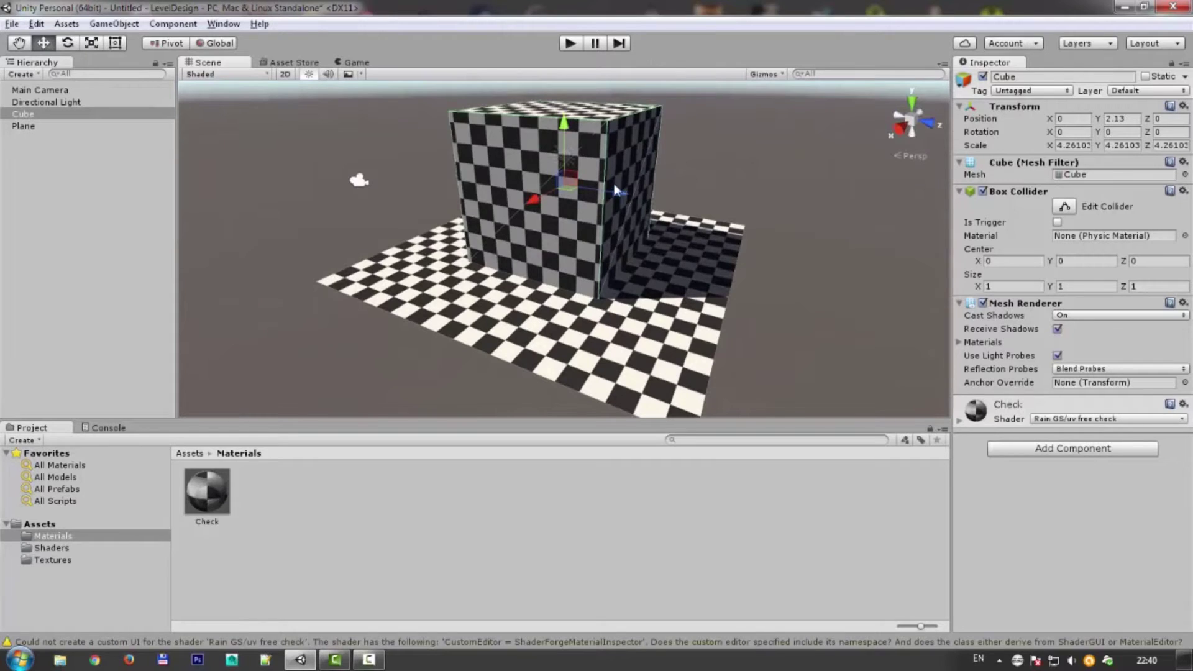
drag(619, 193, 633, 205)
mouse_move(589, 132)
mouse_down()
mouse_move(588, 248)
mouse_move(512, 242)
mouse_move(313, 411)
mouse_up()
key(e)
mouse_move(434, 323)
alt+mouse_down()
mouse_move(561, 277)
mouse_move(615, 200)
mouse_move(520, 256)
alt+mouse_up()
scroll(561, 277, up, 5)
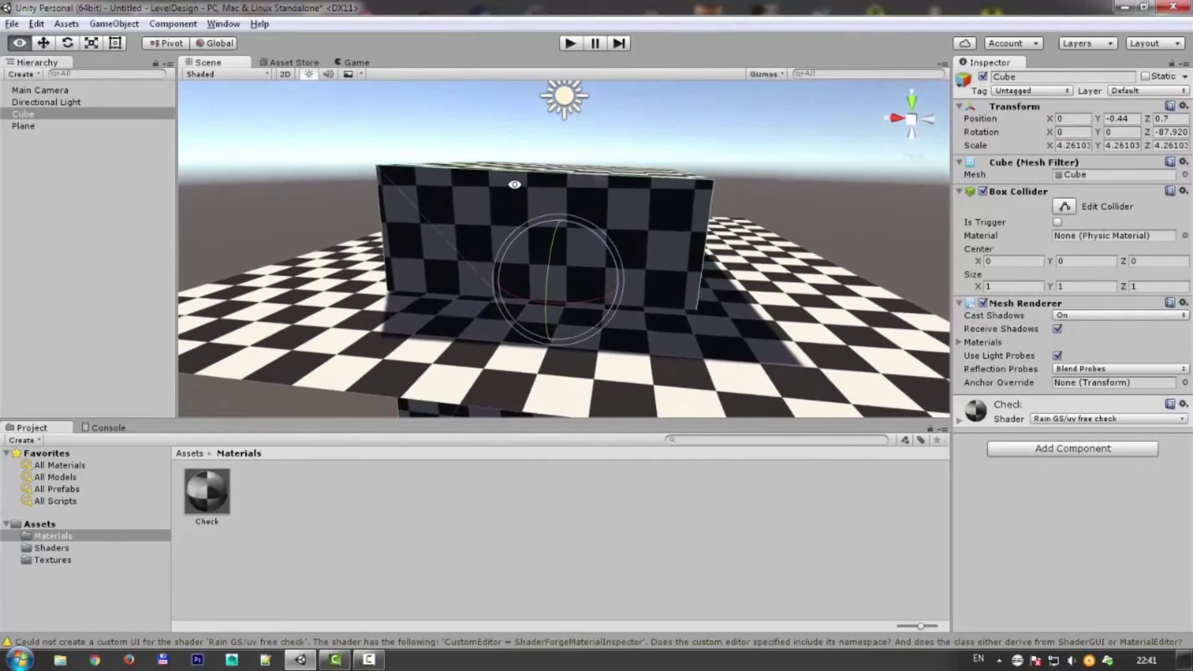
key(w)
mouse_move(558, 239)
mouse_down()
mouse_move(569, 196)
mouse_move(569, 227)
mouse_up()
mouse_move(569, 228)
alt+mouse_down()
mouse_move(806, 326)
mouse_move(653, 292)
mouse_move(662, 296)
alt+mouse_up()
drag(649, 253, 689, 257)
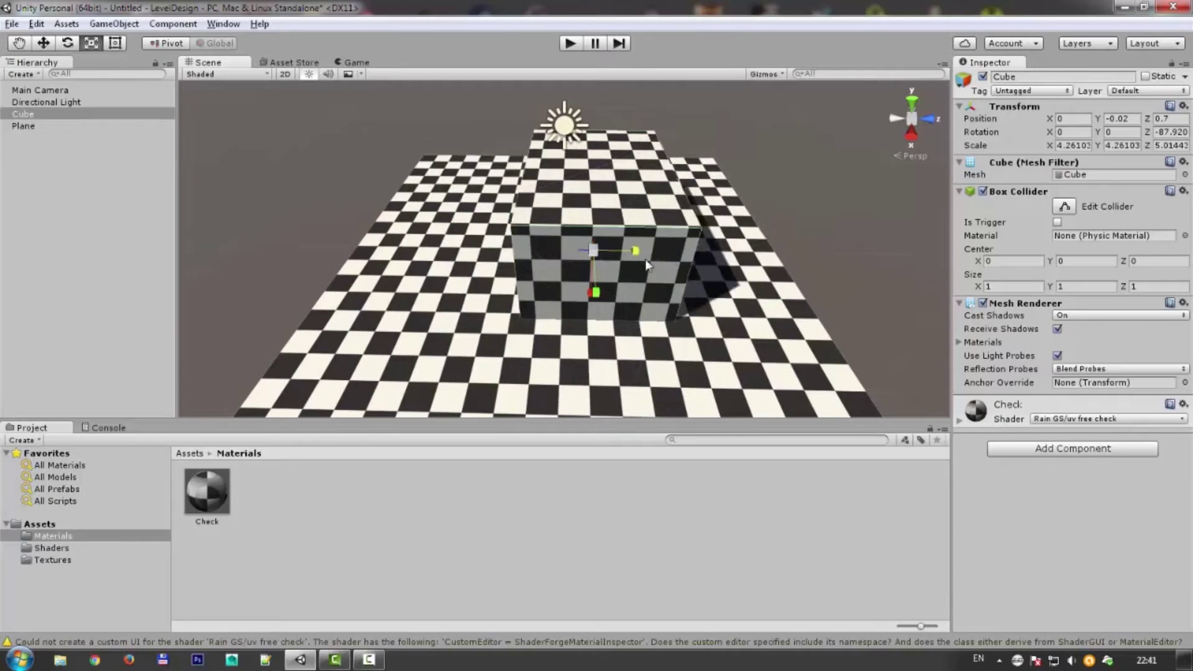
mouse_move(688, 255)
mouse_down()
mouse_move(636, 267)
mouse_move(702, 261)
mouse_move(472, 273)
mouse_move(429, 293)
mouse_move(589, 299)
mouse_move(609, 316)
mouse_up()
Delete the test plane and cube, and return to the Assets folder.
click(472, 273)
scroll(589, 300, up, 5)
key(Delete)
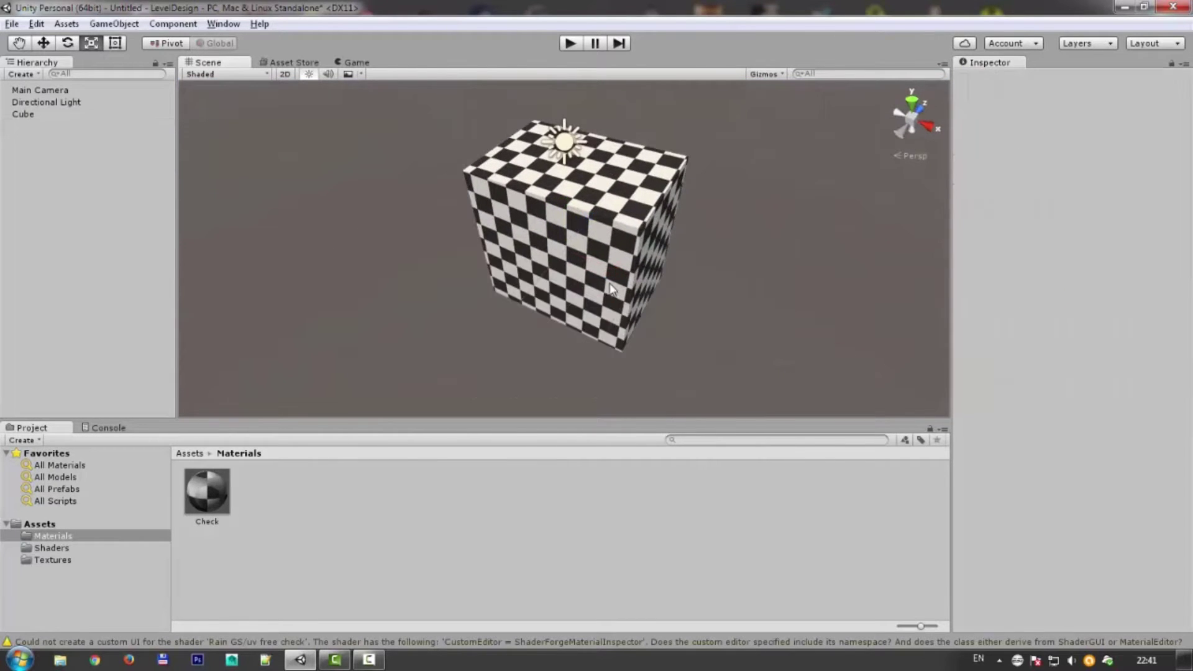
click(605, 248)
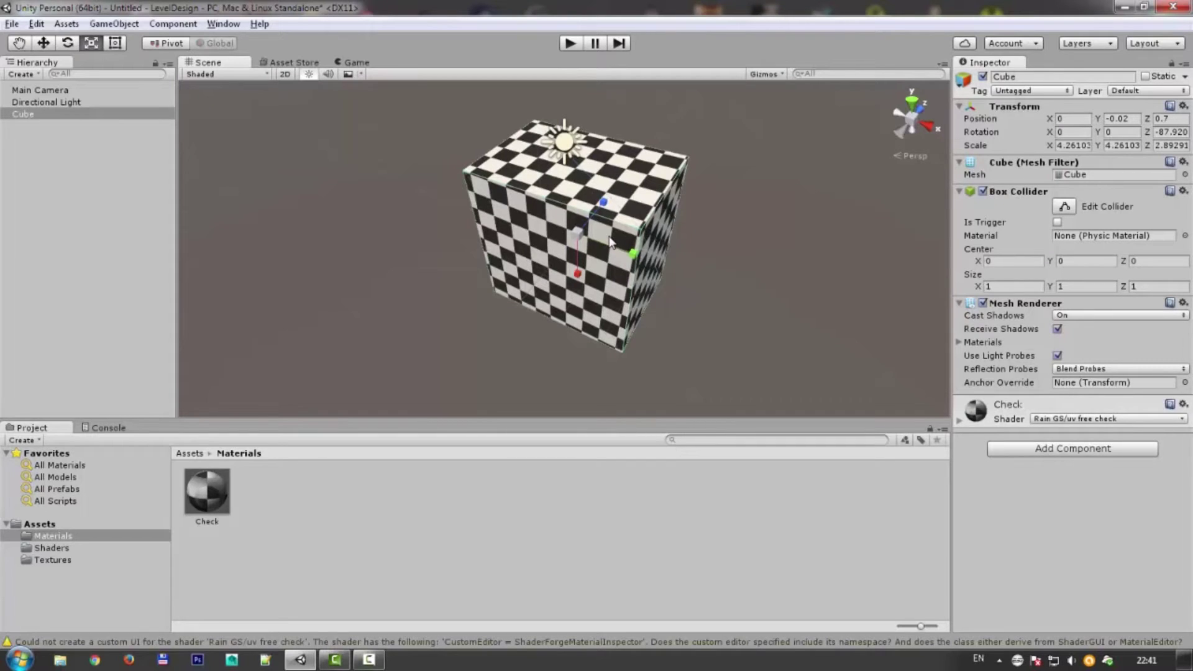
key(Delete)
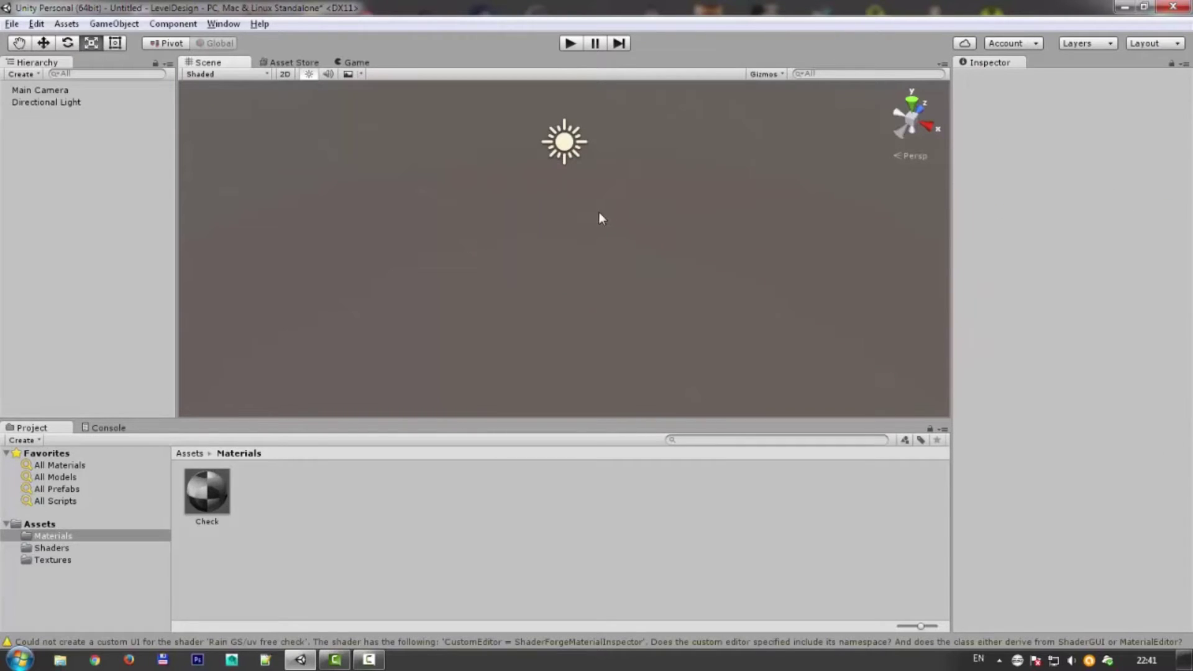
alt+drag(578, 239, 469, 319)
key(r)
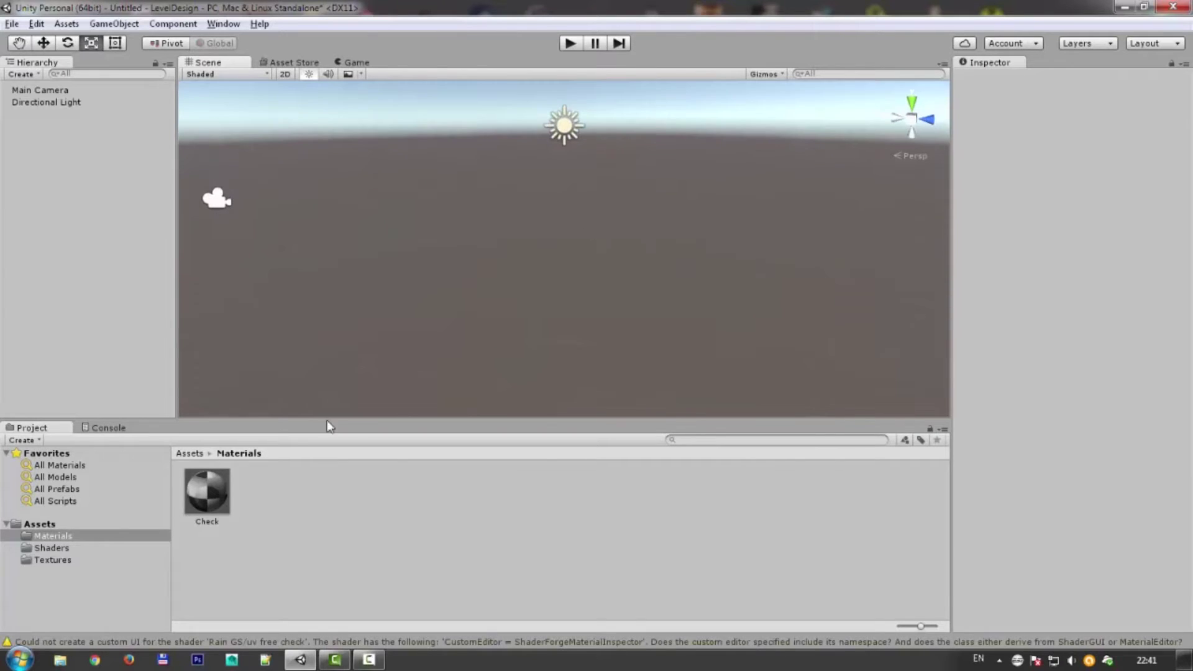
click(187, 454)
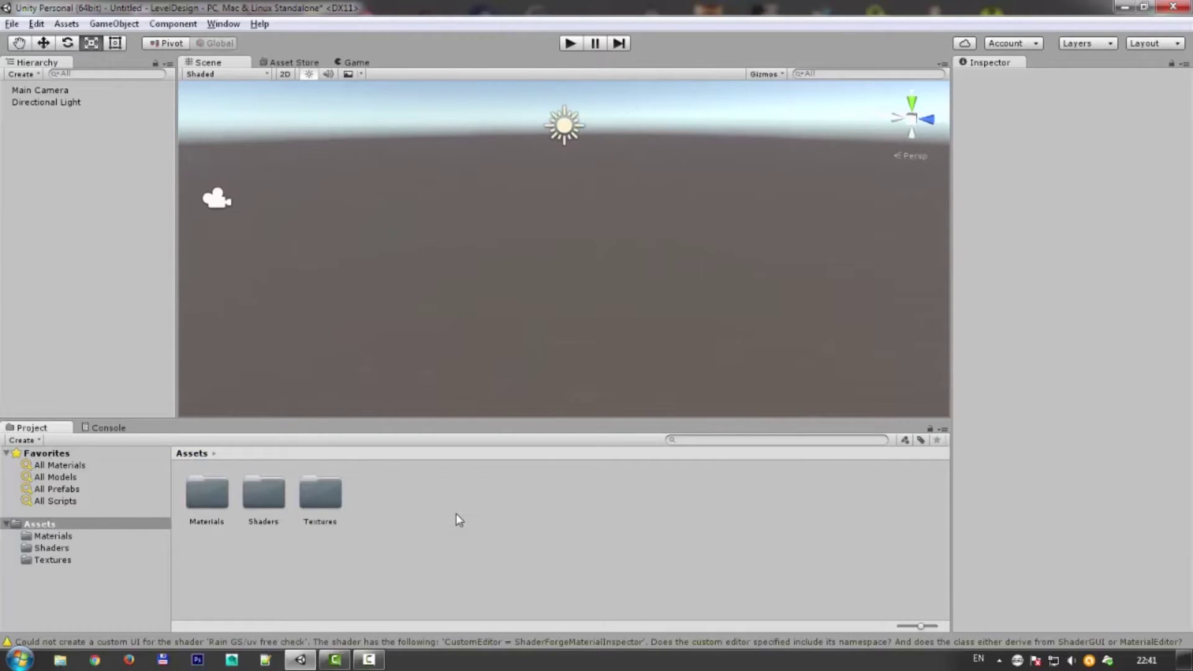
Import the full Characters standard package into Assets.
right_click(457, 519)
mouse_move(550, 353)
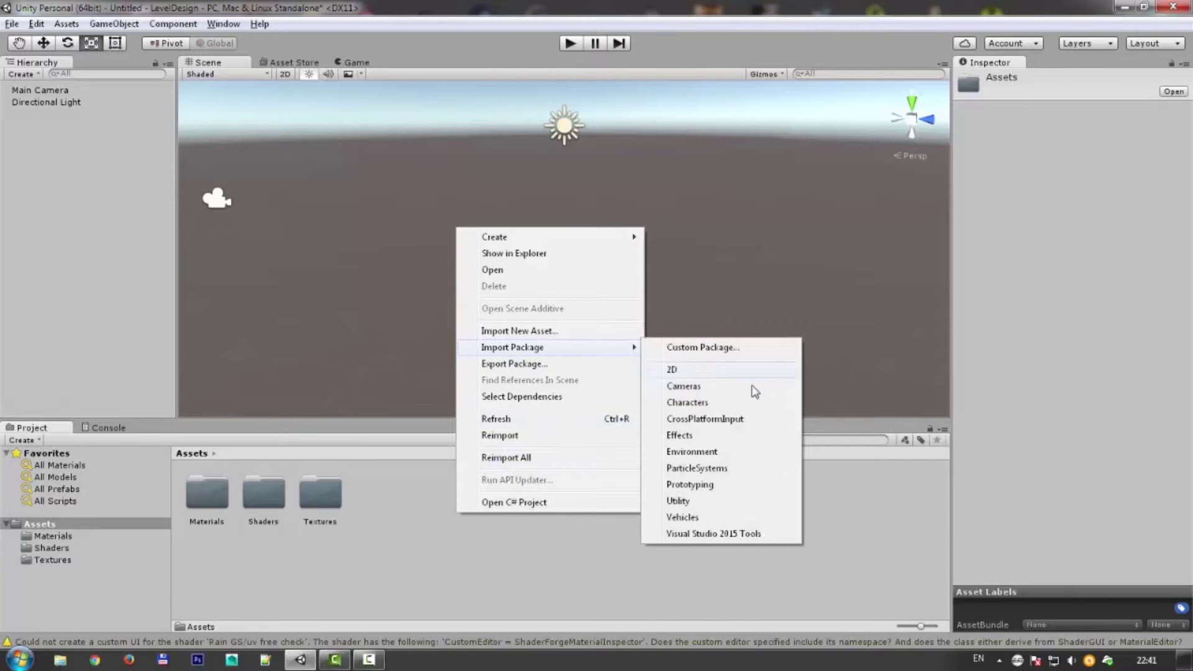
click(723, 403)
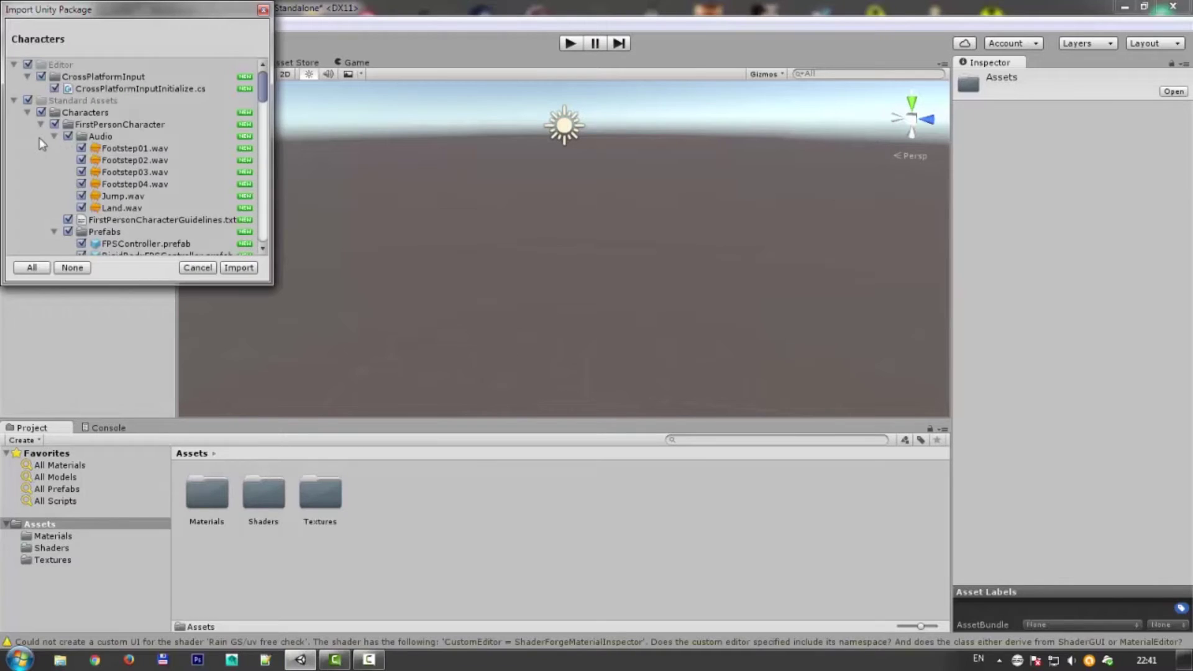
click(14, 100)
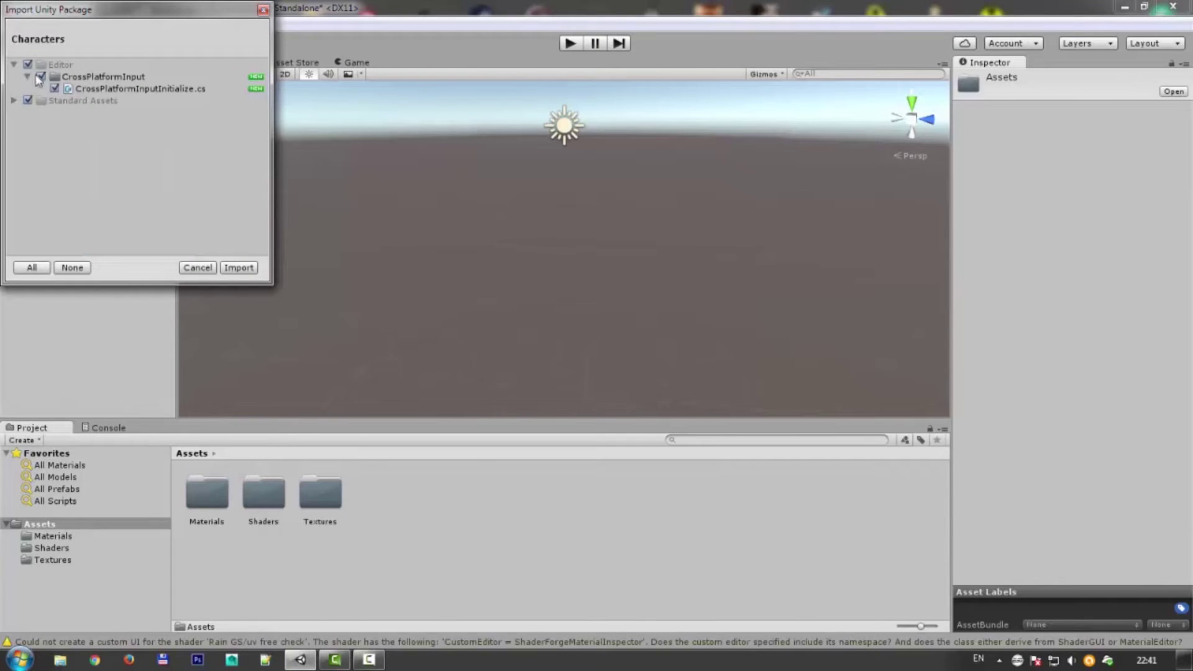
click(254, 267)
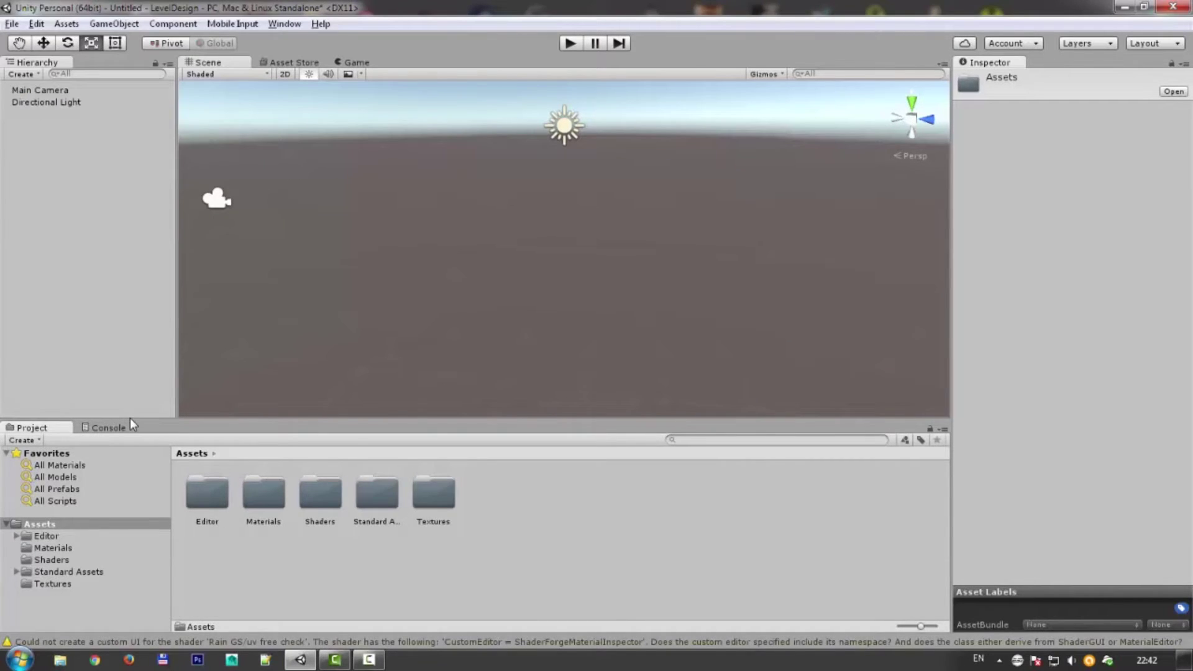
right_click(67, 156)
Add a cube and open Standard Assets > Characters > FirstPersonCharacter > Prefabs.
mouse_move(124, 298)
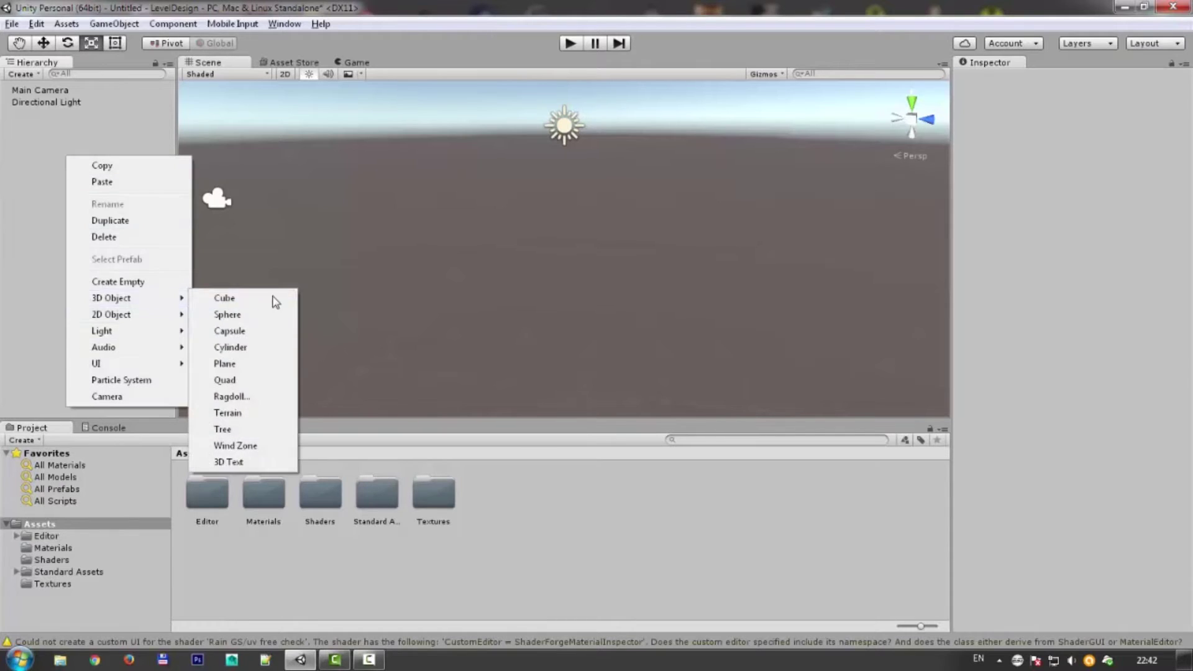
click(275, 302)
key(f)
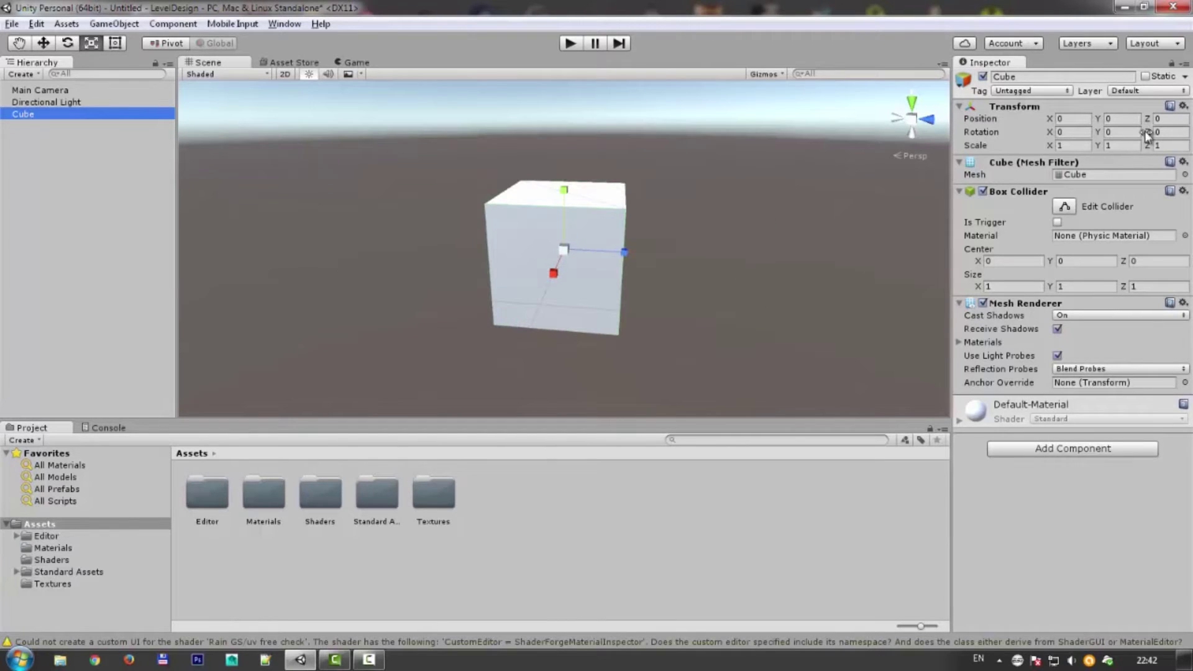
double_click(383, 503)
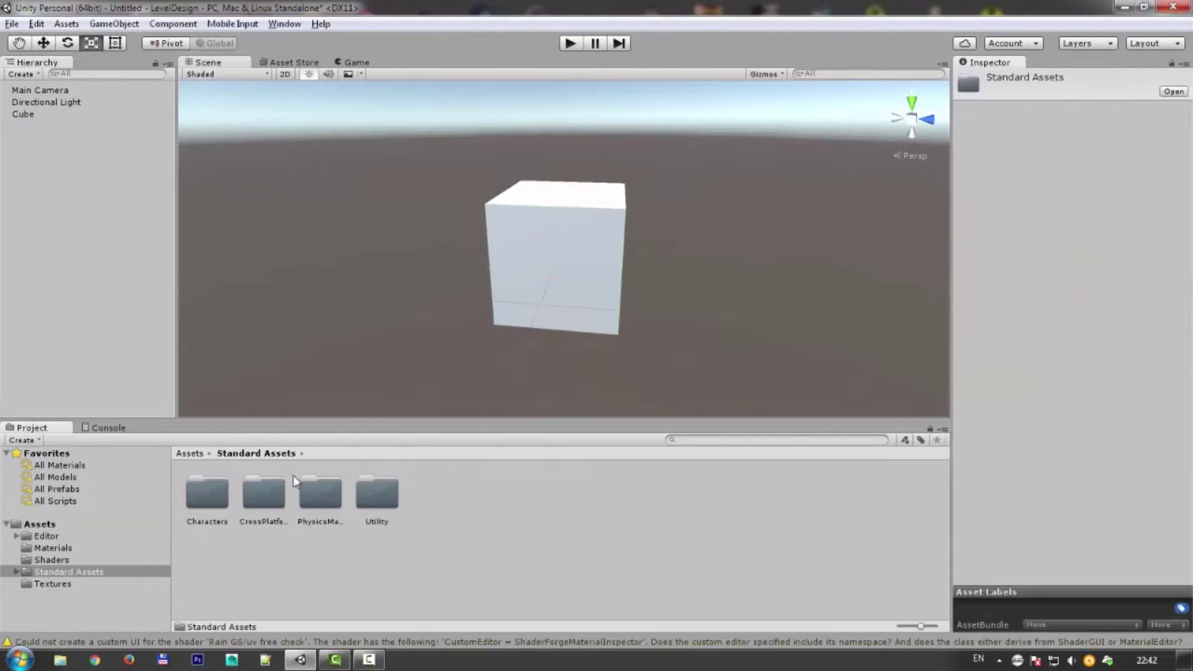
double_click(217, 494)
double_click(208, 494)
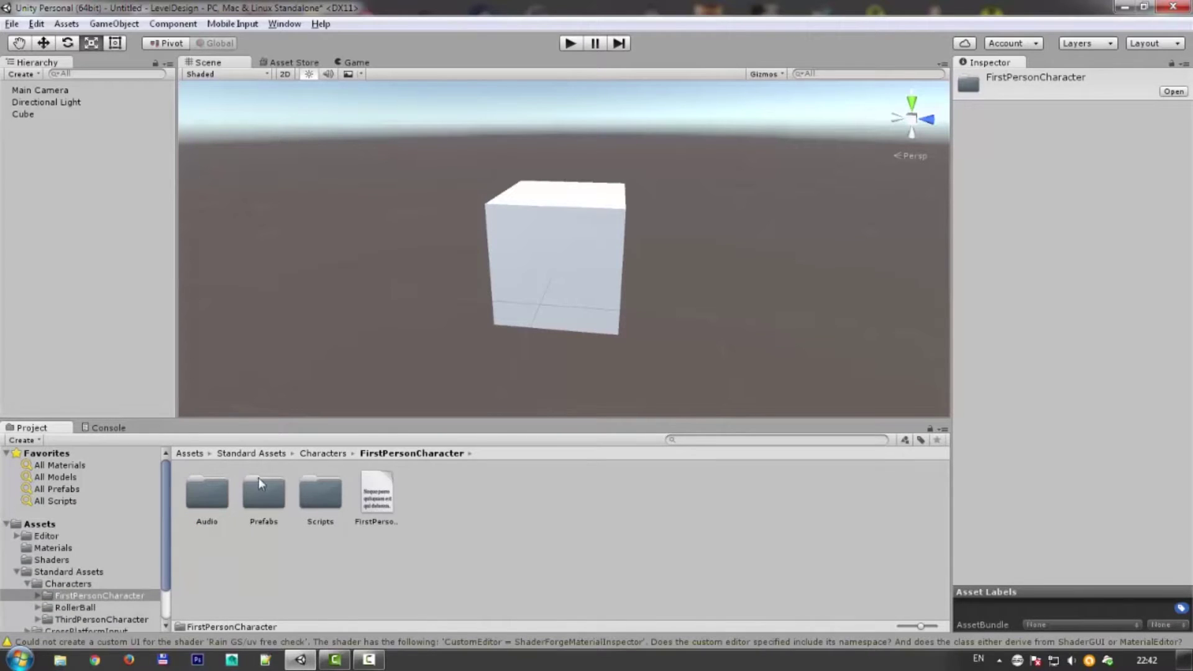
double_click(274, 497)
Place RigidBodyFPSController in the scene with its Transform reset to the origin.
drag(279, 501, 146, 184)
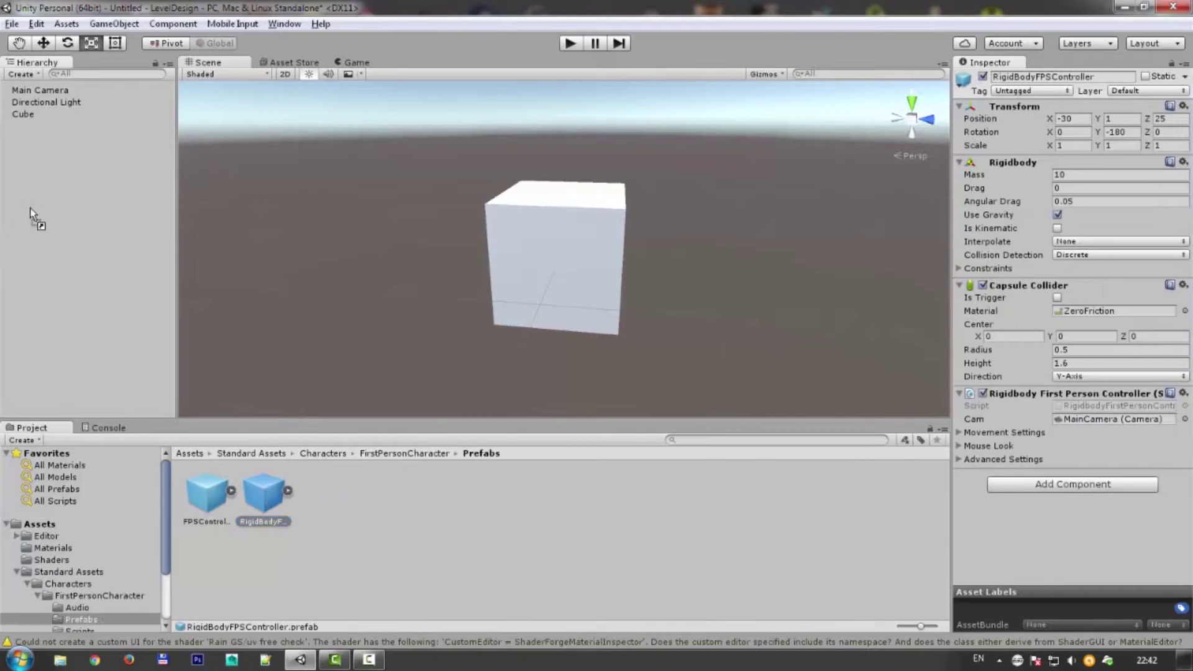
key(f)
click(1061, 146)
click(1183, 121)
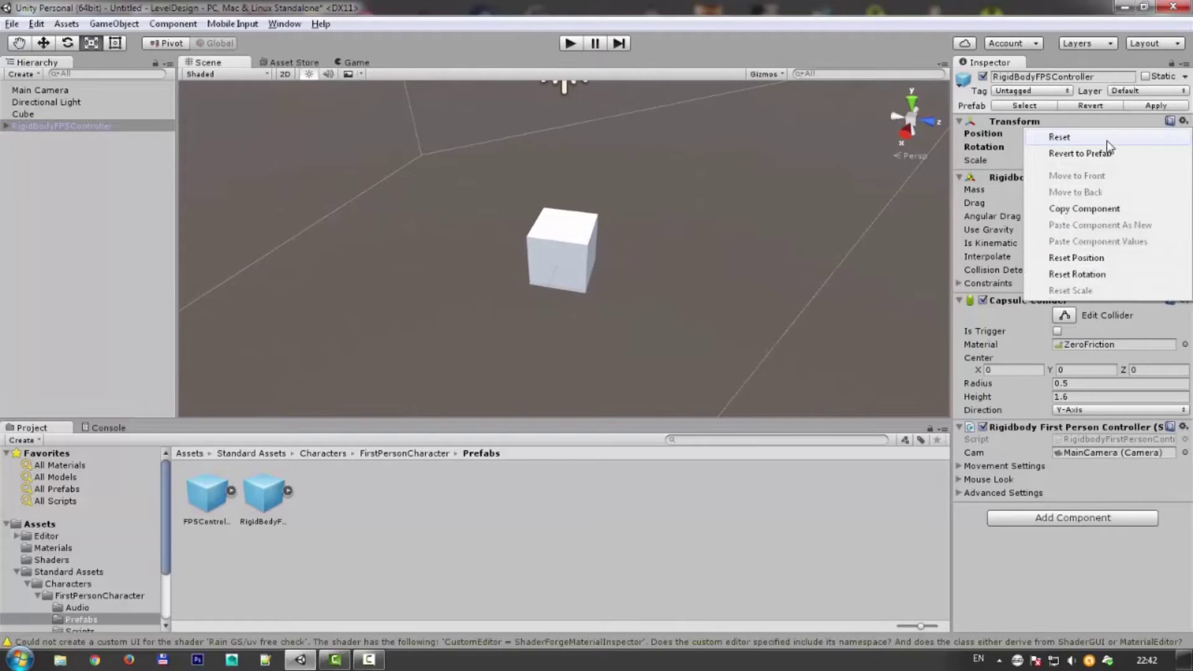
click(1056, 136)
mouse_move(621, 261)
alt+mouse_down()
mouse_move(618, 214)
mouse_move(746, 230)
mouse_move(223, 238)
mouse_move(551, 258)
alt+mouse_up()
Set the cube's Y scale to 2.
click(551, 257)
double_click(1118, 146)
text(2)
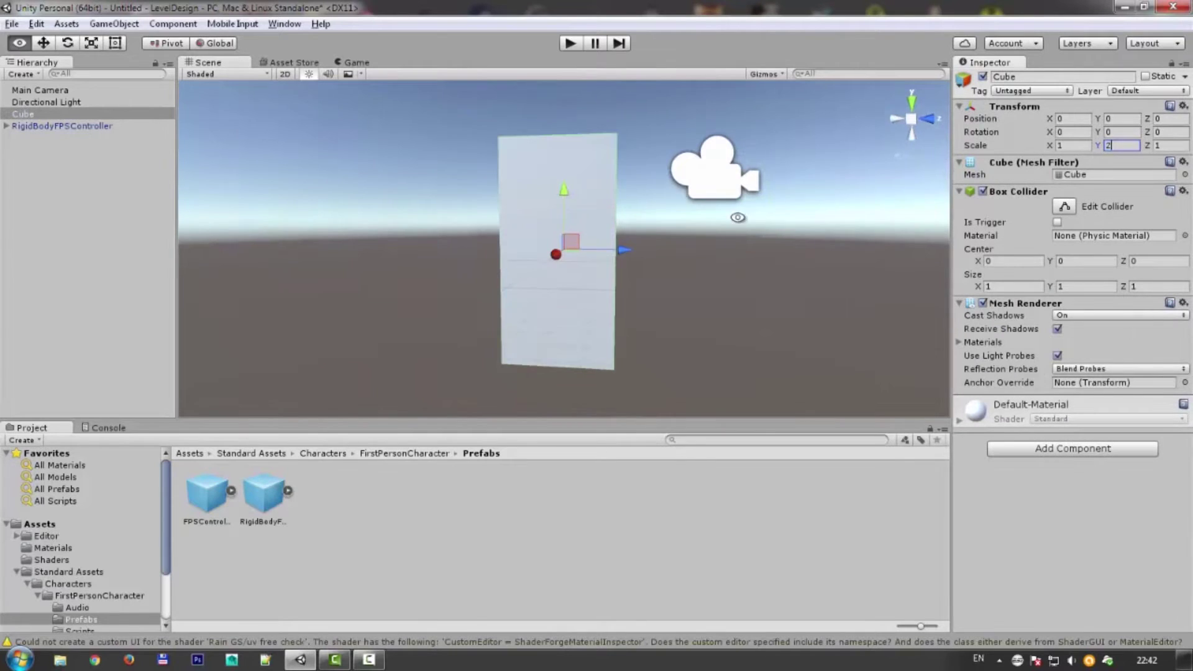
alt+drag(686, 211, 609, 248)
Add FPSController, reset its Transform, and move it along Z beside the cube.
drag(221, 492, 48, 241)
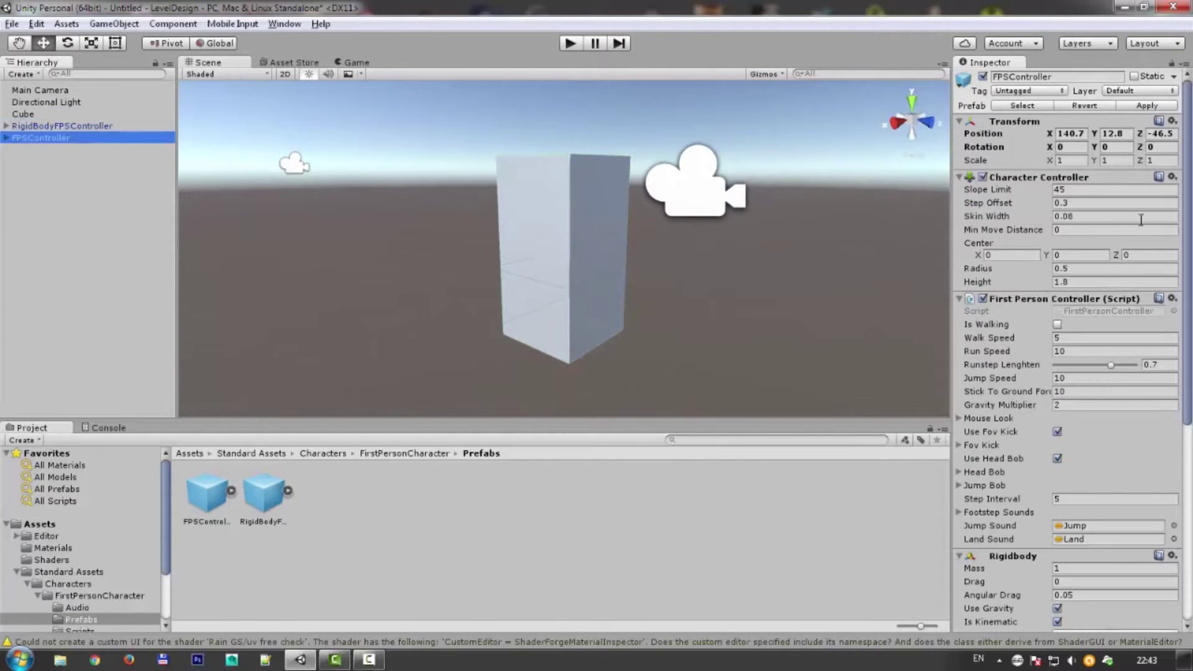
click(1172, 120)
click(1056, 132)
mouse_move(684, 248)
alt+mouse_down()
mouse_move(497, 252)
mouse_move(413, 190)
mouse_move(443, 202)
mouse_move(373, 217)
alt+mouse_up()
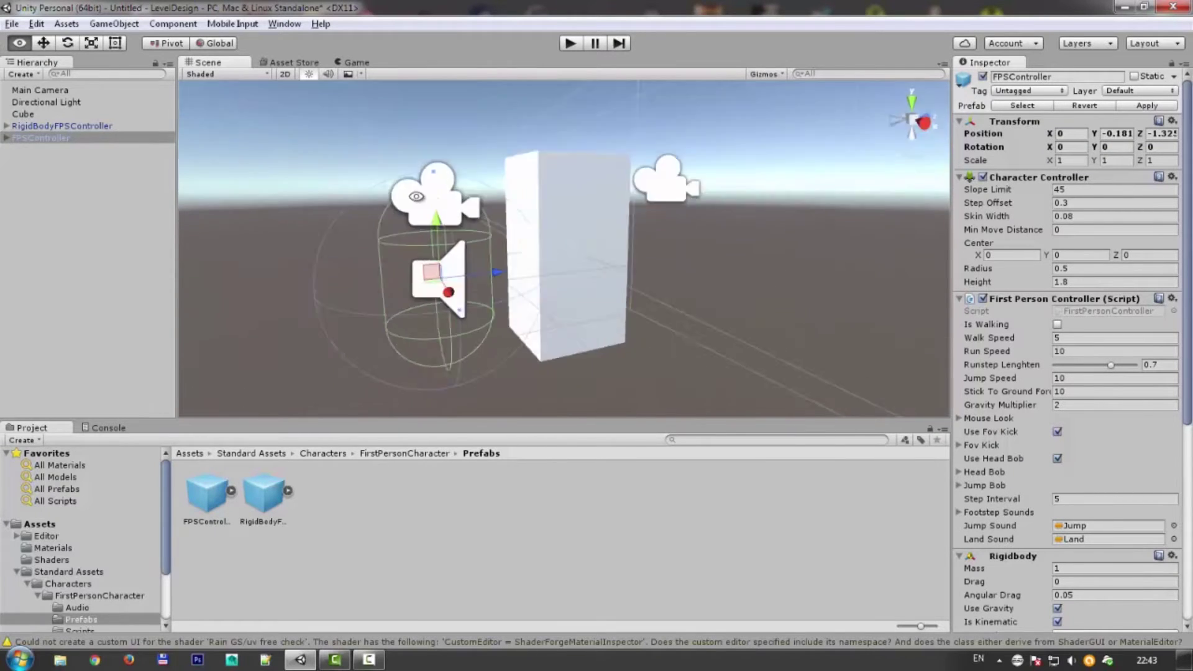
click(44, 128)
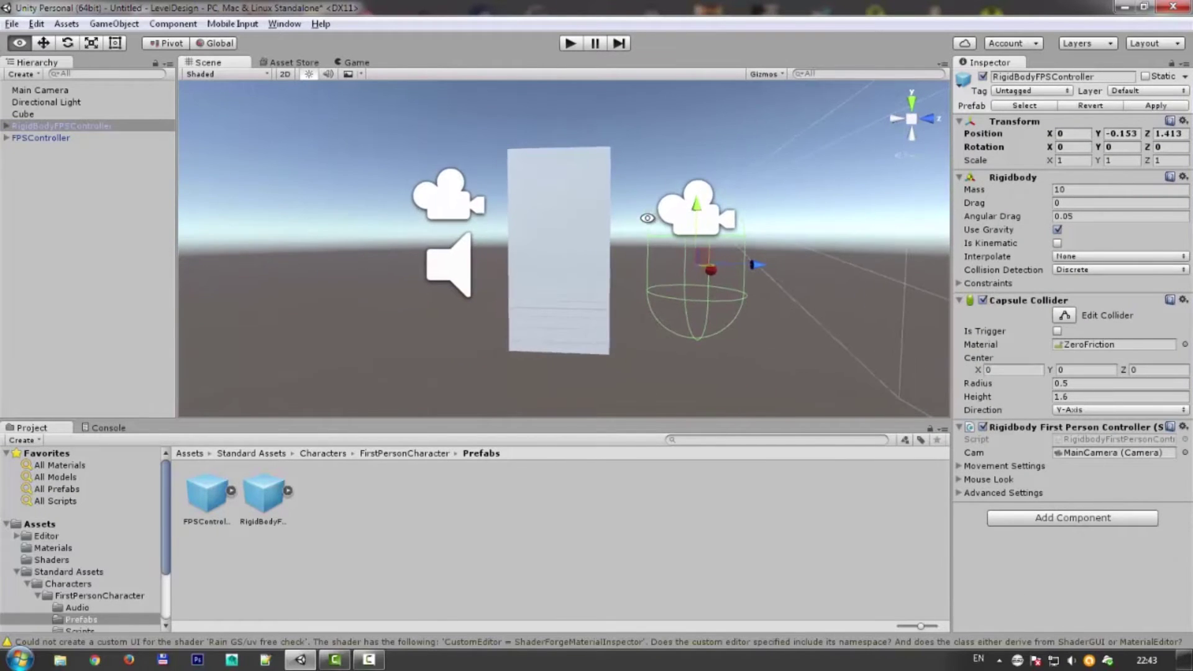
click(311, 454)
double_click(320, 497)
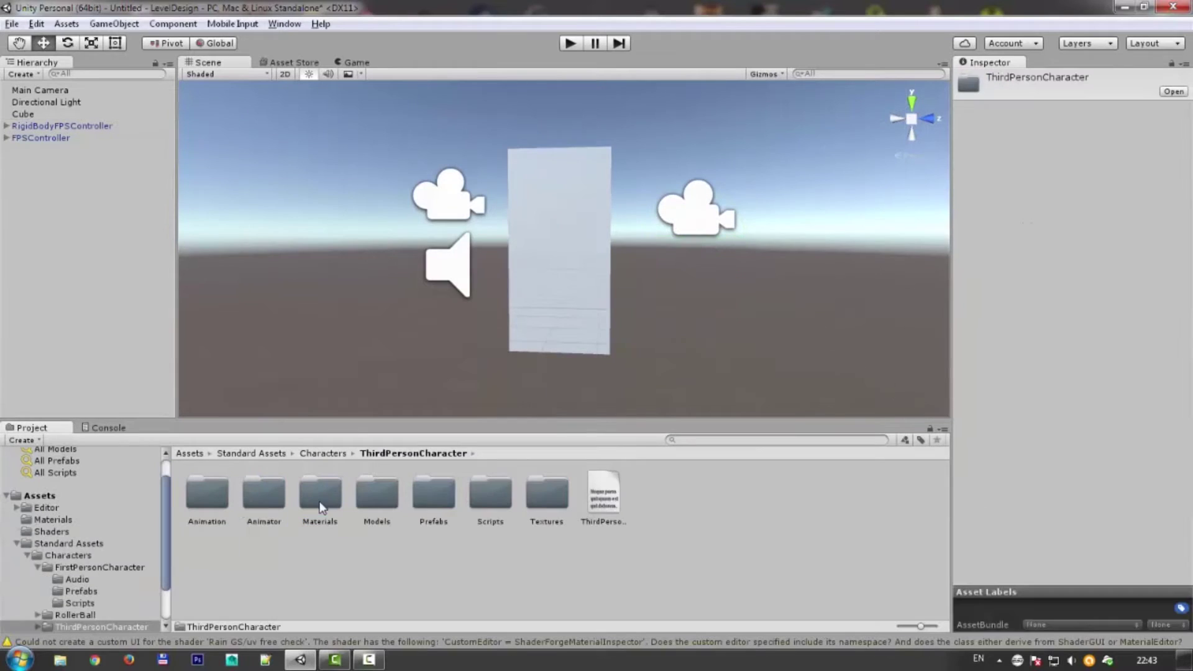
Place the AIThirdPersonController prefab beside the tall cube and lower it to the ground.
double_click(433, 496)
click(263, 493)
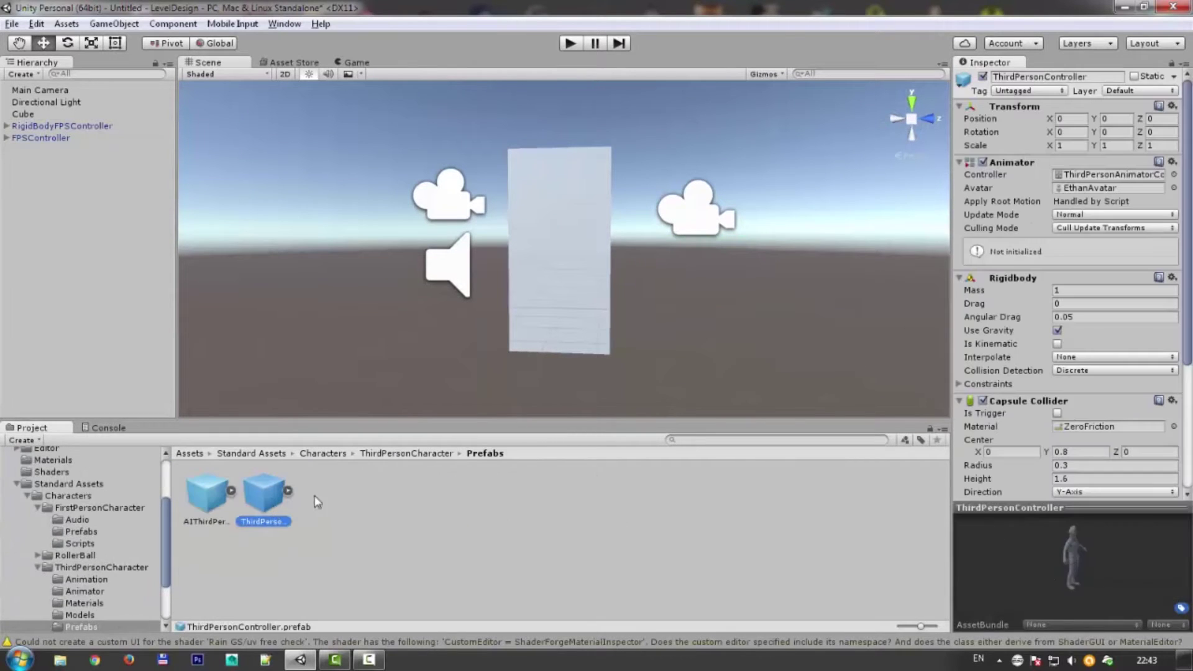
click(216, 506)
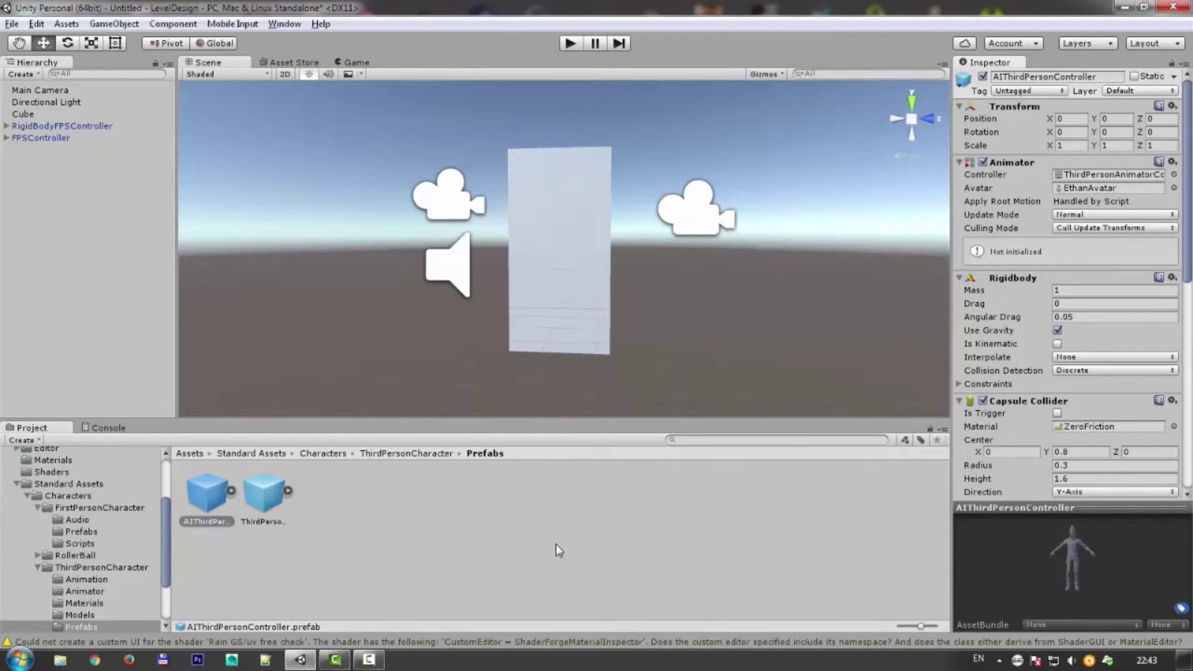
click(265, 500)
click(209, 500)
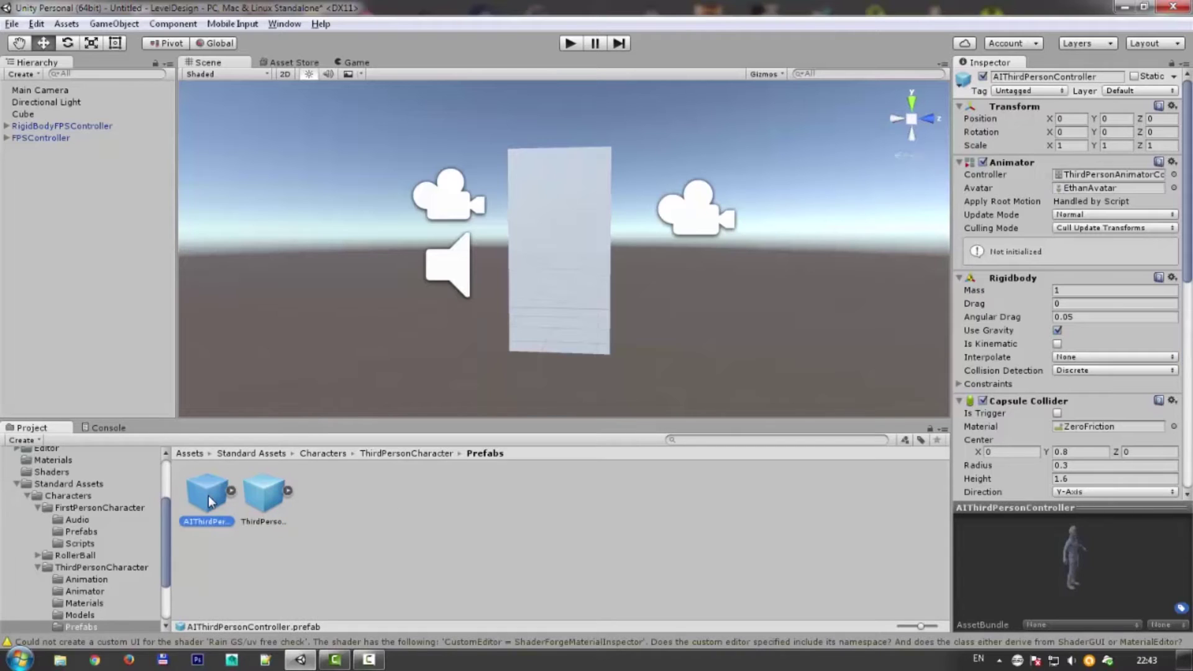
click(264, 497)
mouse_move(207, 494)
mouse_down()
mouse_move(622, 249)
mouse_move(721, 260)
mouse_up()
mouse_move(676, 208)
mouse_down()
mouse_move(676, 230)
mouse_move(497, 267)
mouse_up()
scroll(1028, 450, down, 3)
scroll(1028, 450, down, 10)
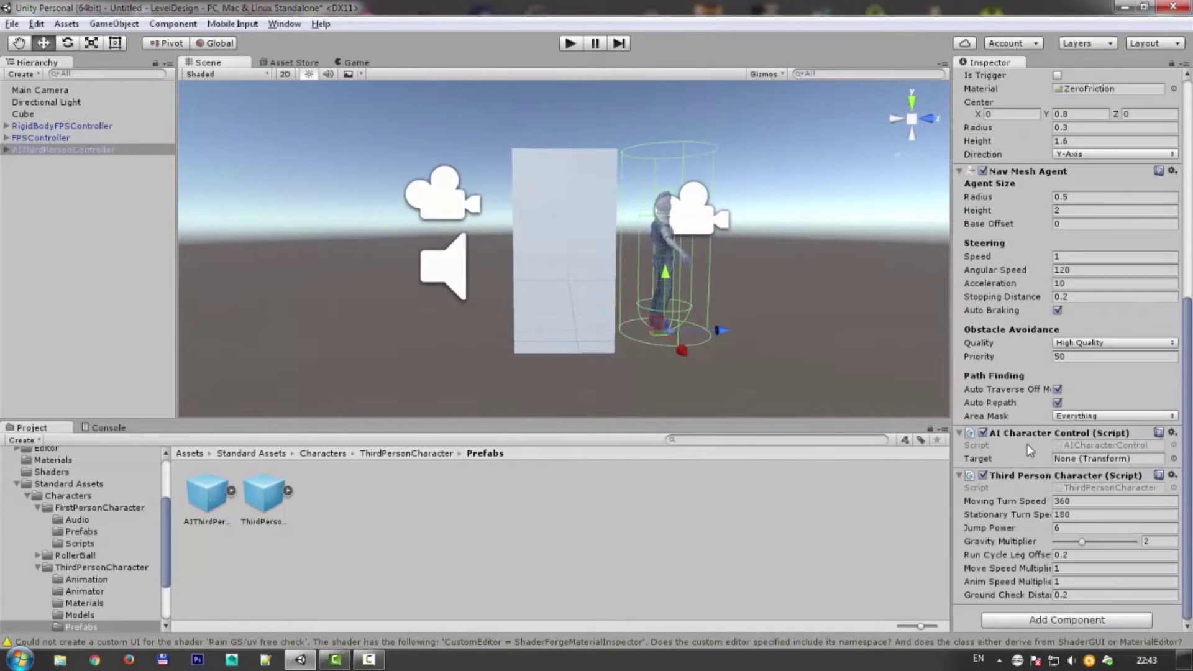
scroll(1008, 442, up, 3)
mouse_move(788, 279)
alt+mouse_down()
mouse_move(376, 307)
mouse_move(800, 296)
mouse_move(824, 277)
alt+mouse_up()
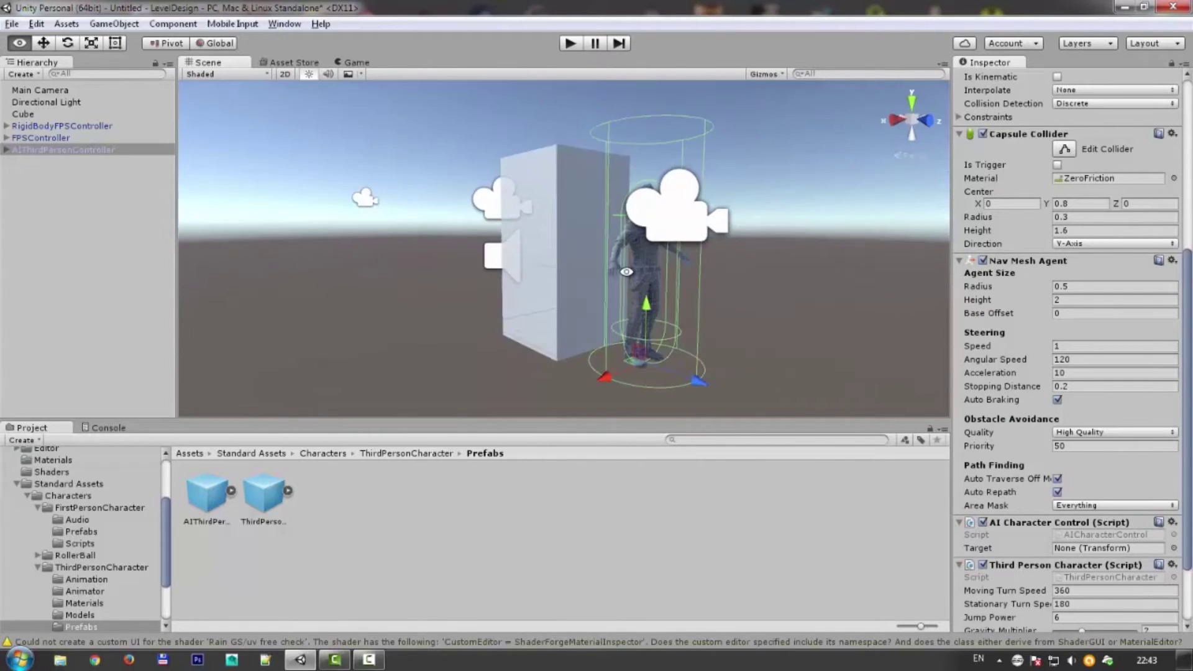
Delete the three character controllers, leaving Main Camera, Directional Light and Cube.
click(25, 114)
click(47, 126)
click(55, 150)
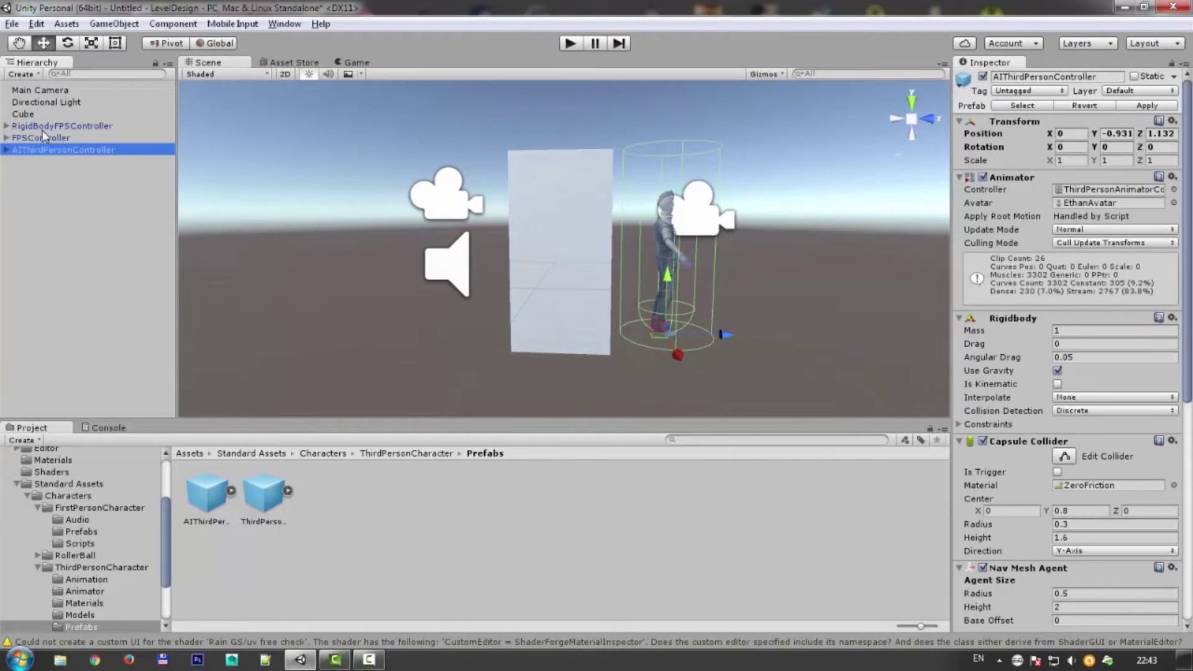
shift+click(44, 126)
key(Delete)
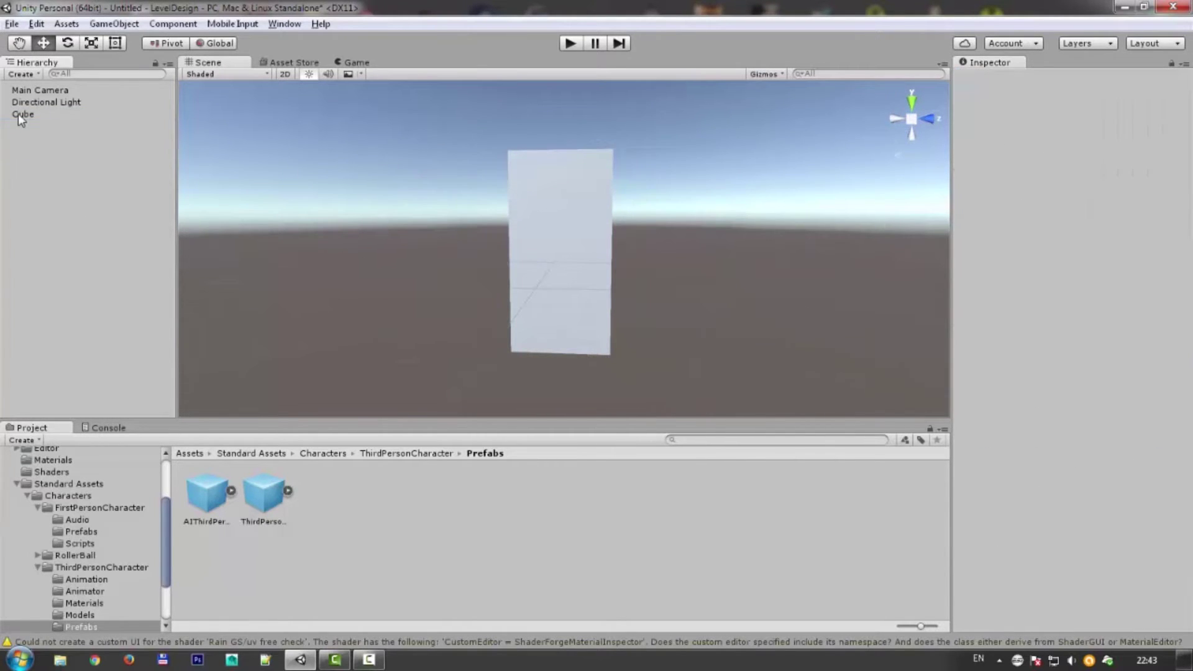
Scale the Cube into a wide, thin slab.
click(23, 114)
mouse_move(438, 213)
alt+mouse_down()
mouse_move(188, 208)
mouse_move(323, 224)
alt+mouse_up()
key(r)
mouse_move(563, 189)
mouse_down()
mouse_move(569, 261)
mouse_move(537, 259)
mouse_move(631, 186)
mouse_up()
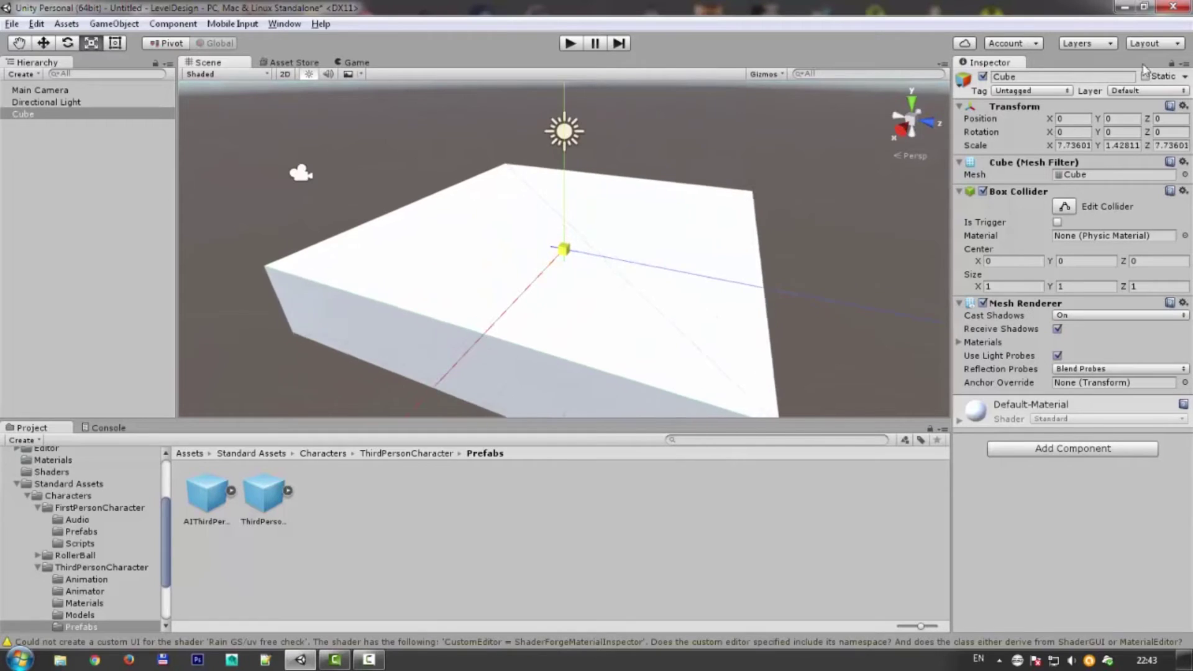
scroll(630, 186, down, 2)
drag(565, 227, 562, 238)
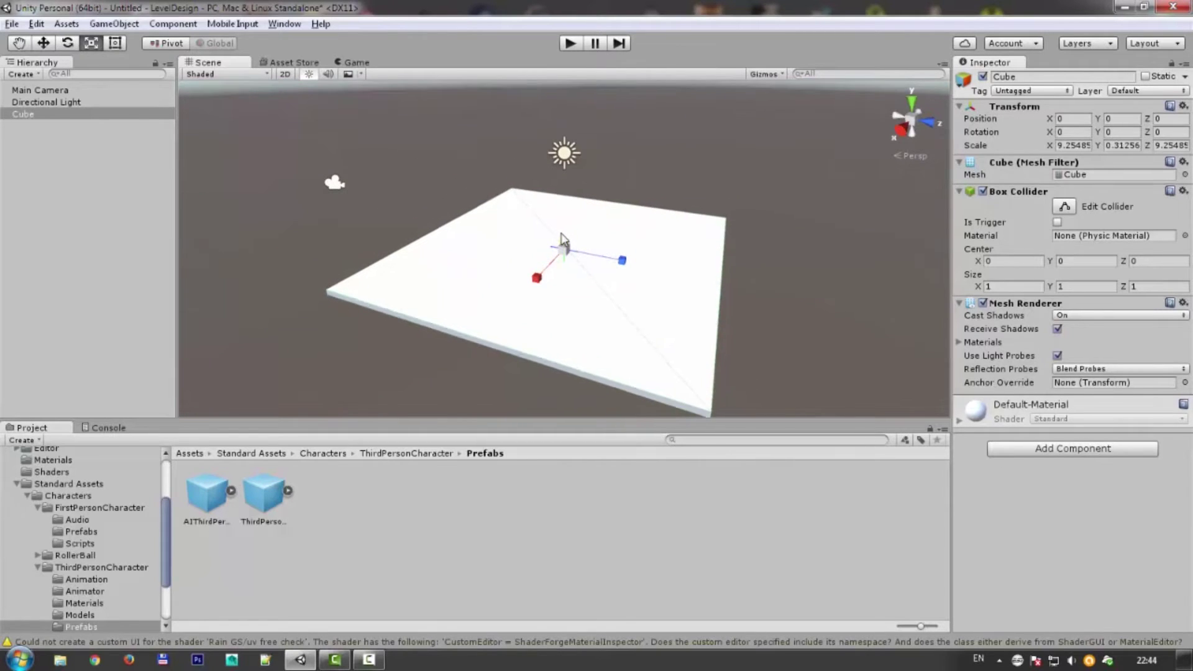
drag(564, 194, 594, 12)
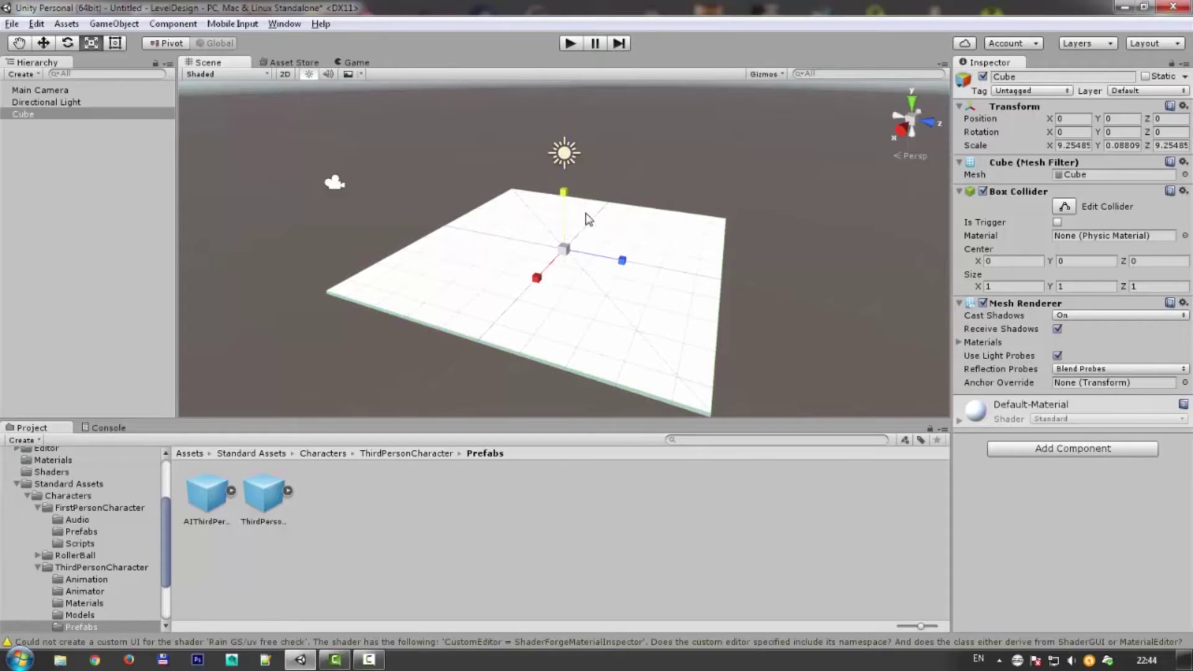
drag(567, 200, 567, 187)
scroll(772, 351, up, 3)
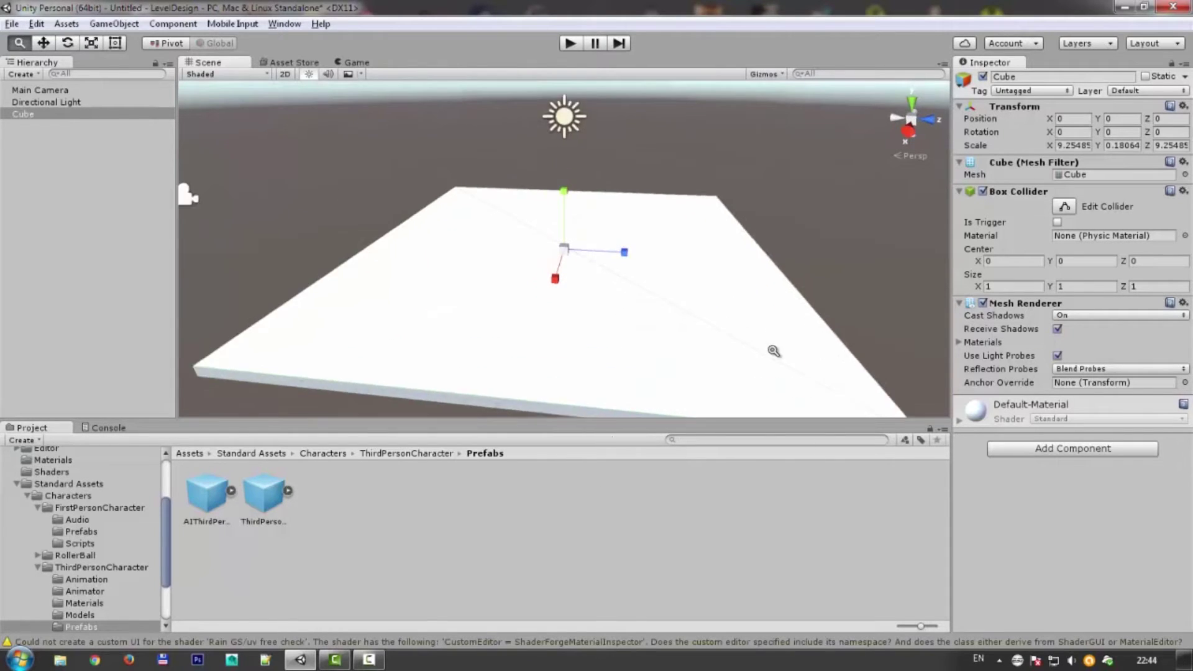
Apply the Check material to the slab and lower its tiling to 1.23.
click(204, 456)
double_click(264, 500)
drag(207, 491, 611, 293)
click(610, 293)
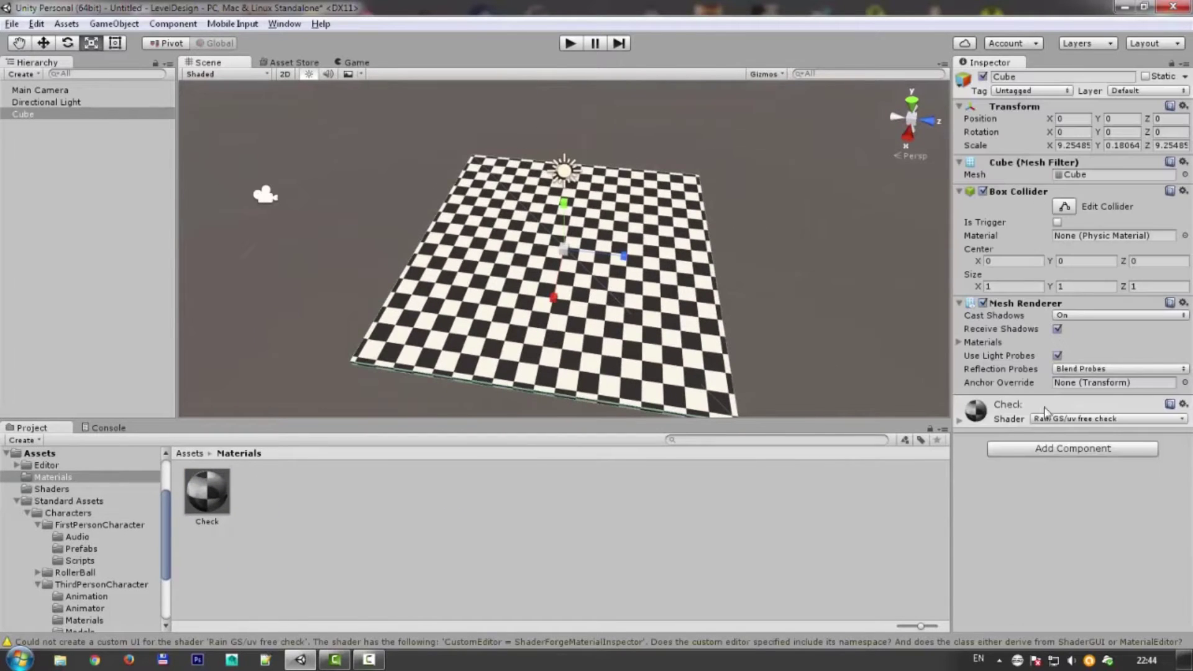
click(1018, 415)
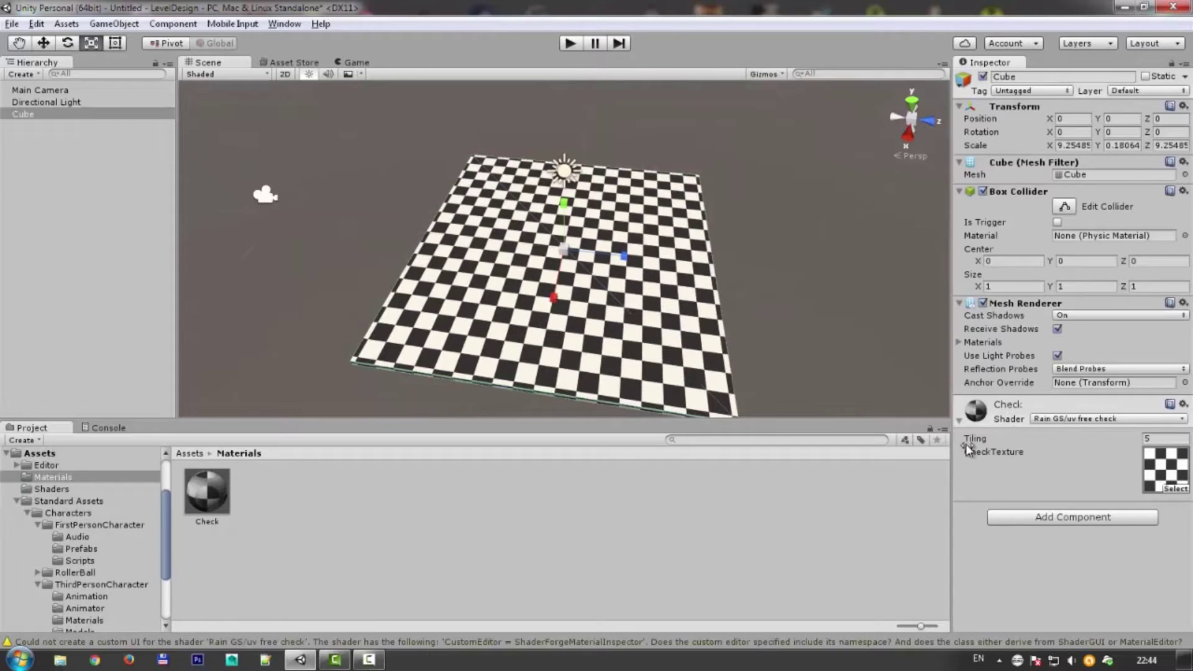
drag(975, 442, 883, 439)
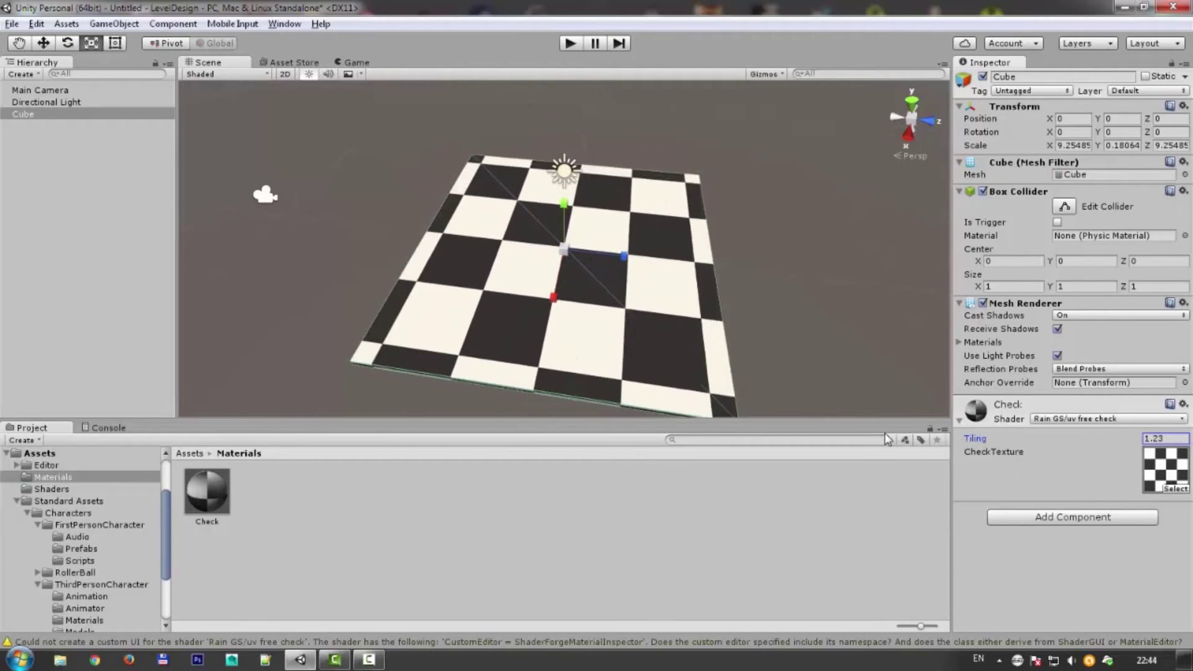
mouse_move(869, 385)
alt+mouse_down()
mouse_move(683, 77)
mouse_move(746, 280)
alt+mouse_up()
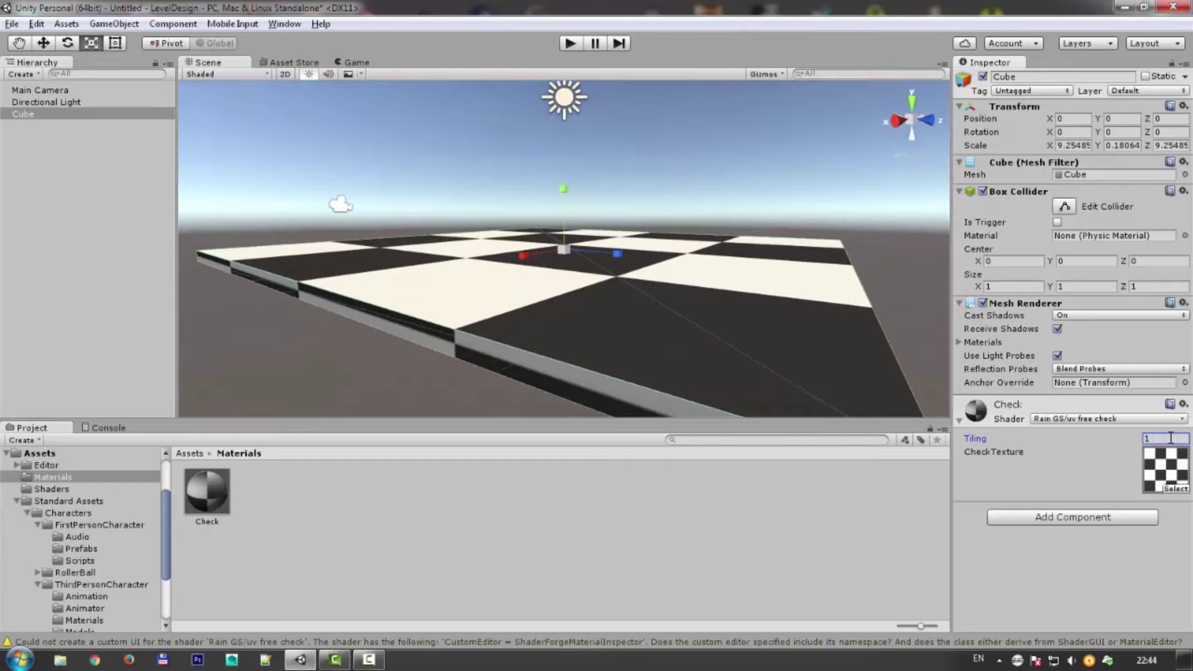
alt+drag(597, 236, 617, 216)
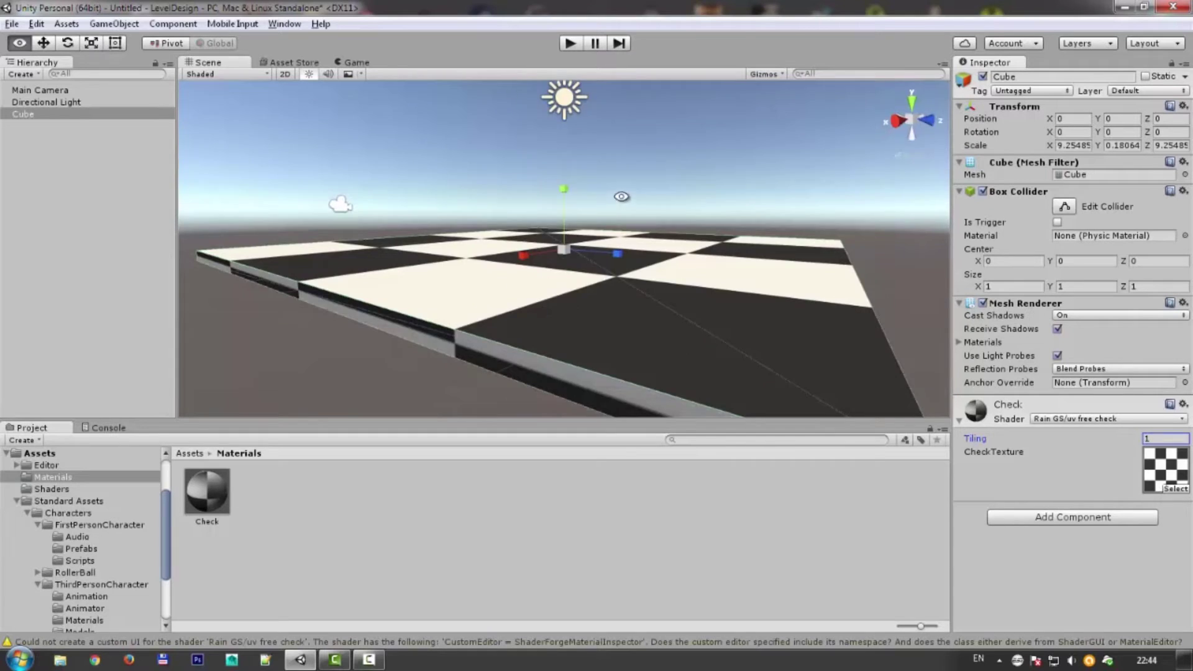
Lower the checkered slab and place the FPSController prefab just above it.
key(w)
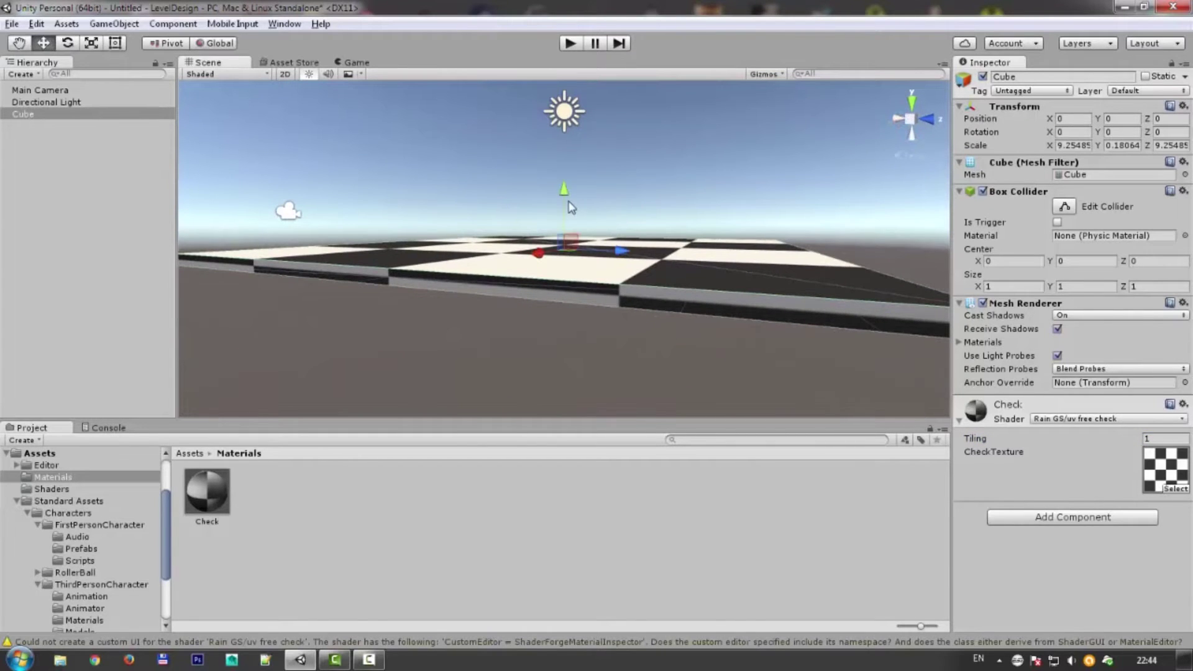
drag(563, 197, 566, 229)
alt+drag(668, 210, 652, 333)
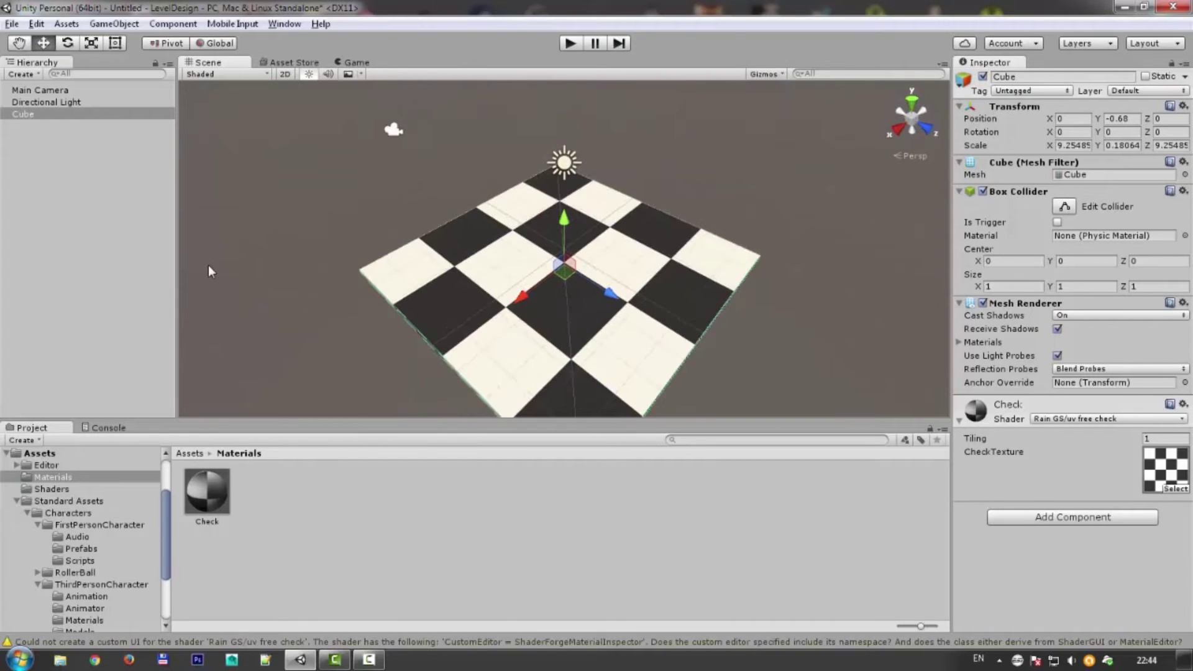
click(191, 454)
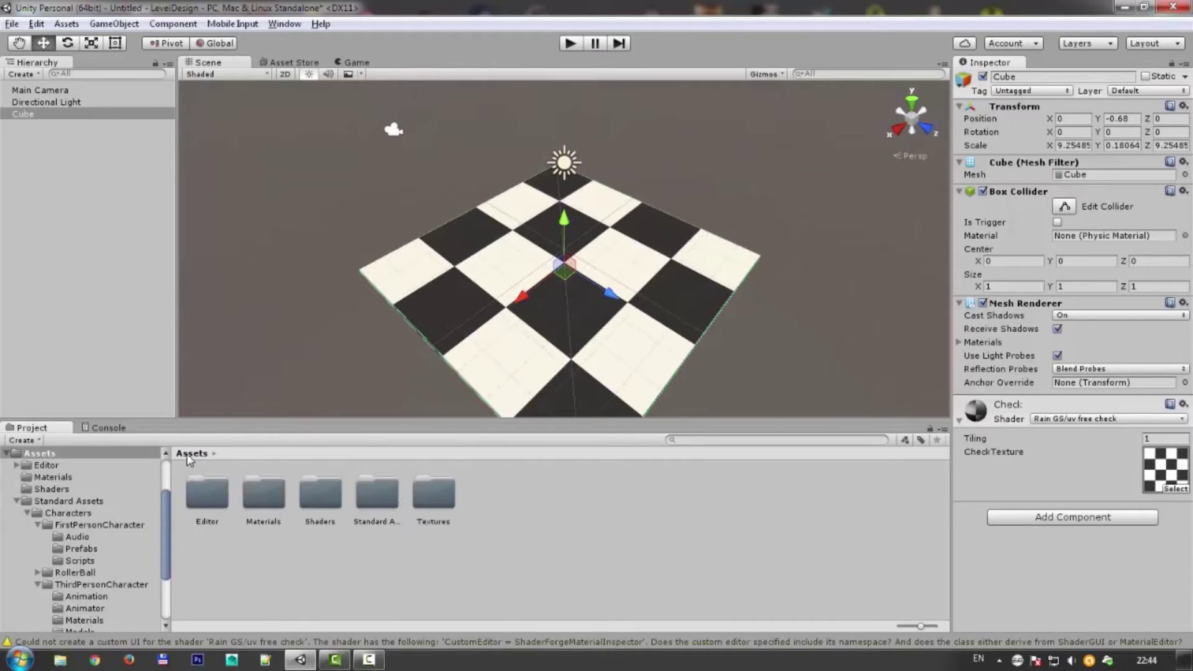
double_click(379, 494)
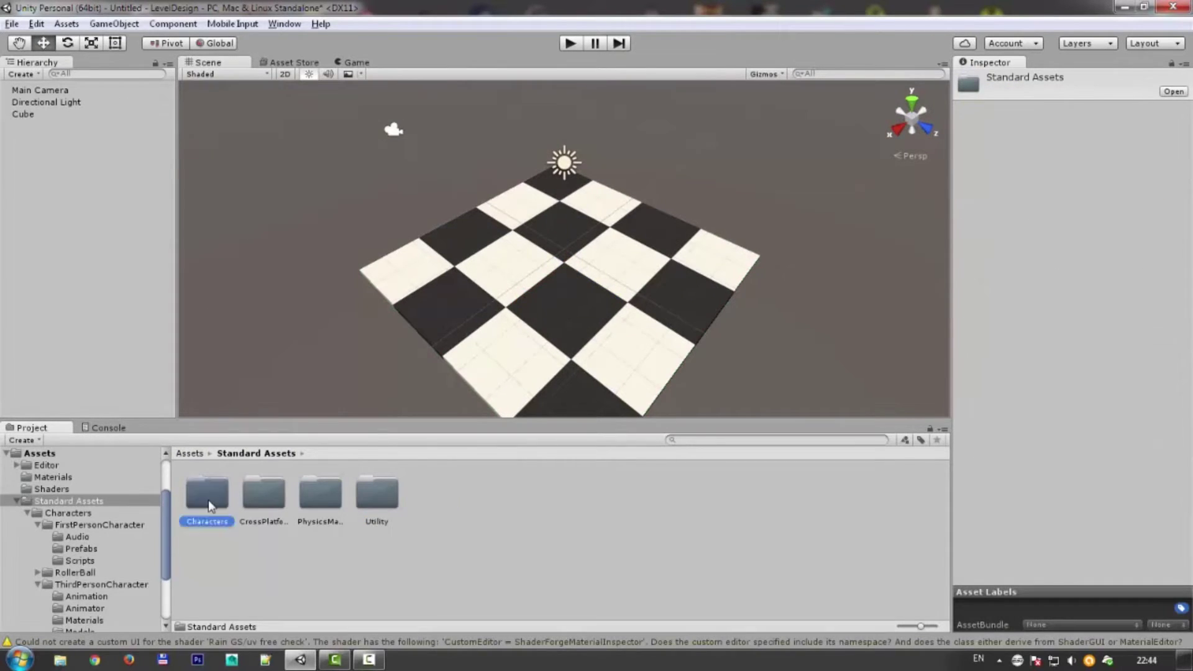
double_click(207, 500)
double_click(209, 500)
double_click(263, 499)
drag(207, 492, 560, 296)
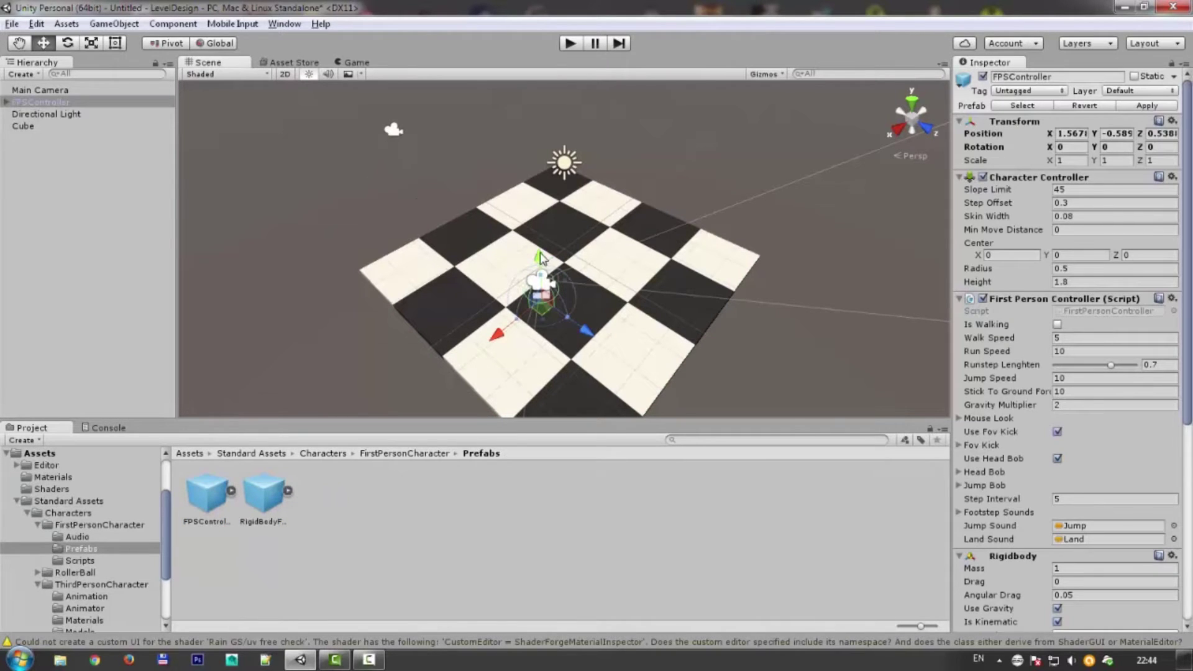
drag(543, 255, 540, 189)
Delete the Main Camera from the scene.
click(348, 65)
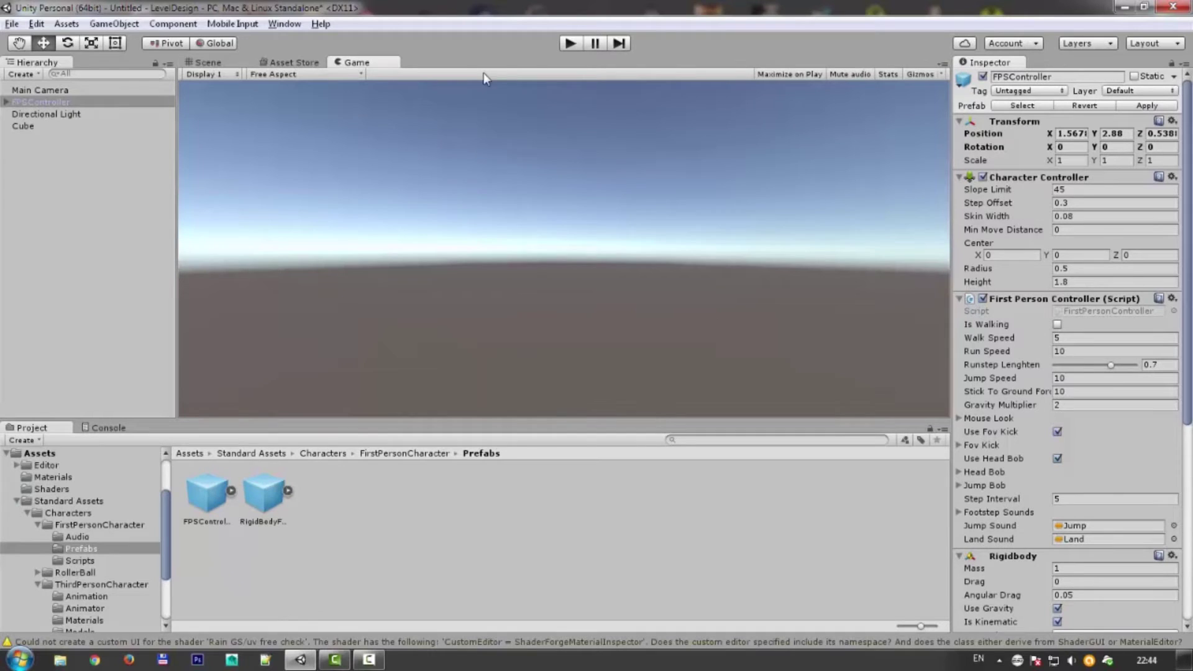
click(37, 89)
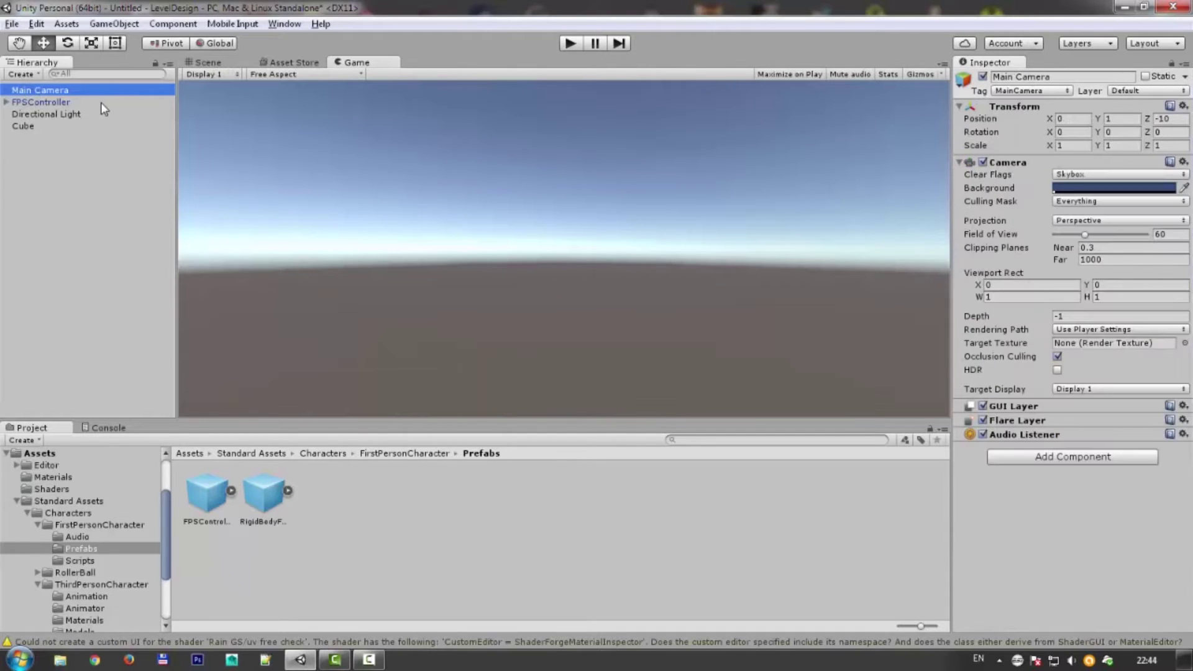
key(Delete)
Playtest walking on the floor, then stop and select the FPSController in the Scene view.
click(570, 43)
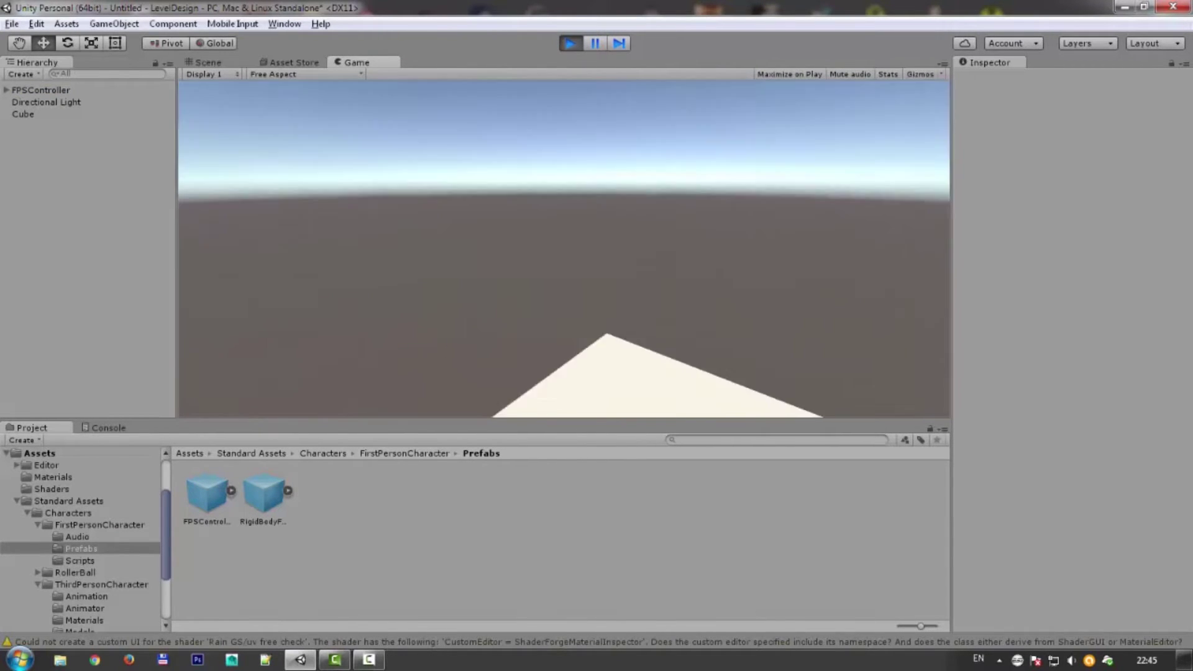
key(super)
click(569, 43)
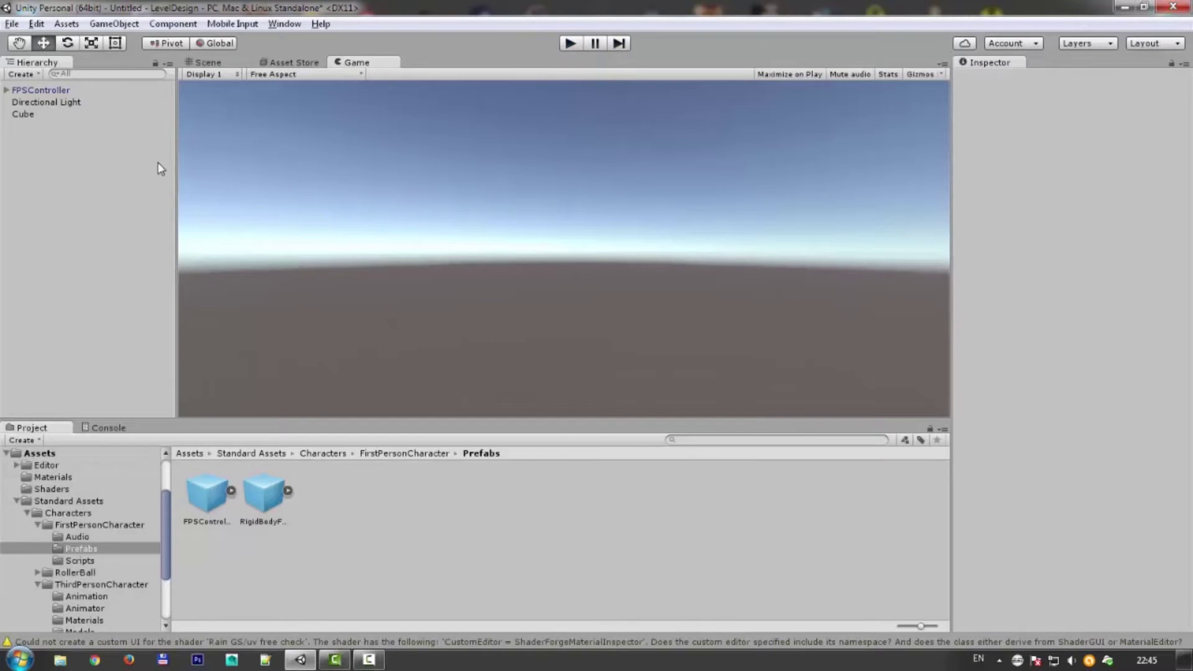
click(43, 90)
click(231, 63)
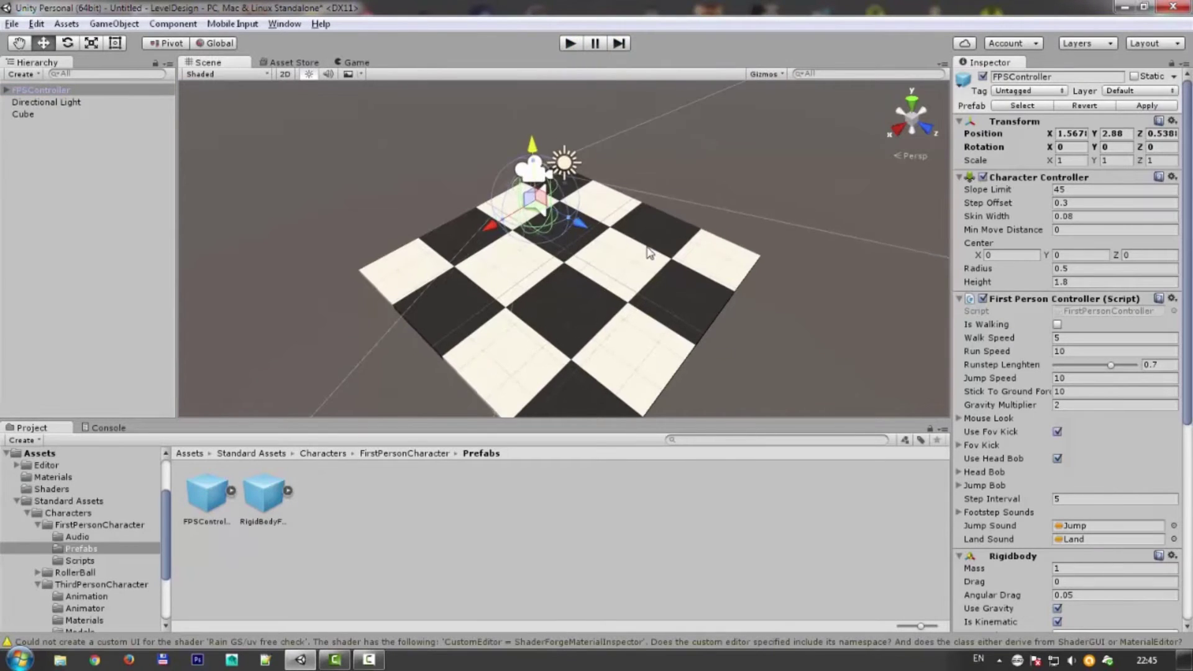
Enlarge the checkered floor slab.
alt+drag(649, 252, 620, 312)
click(619, 312)
scroll(599, 309, down, 1)
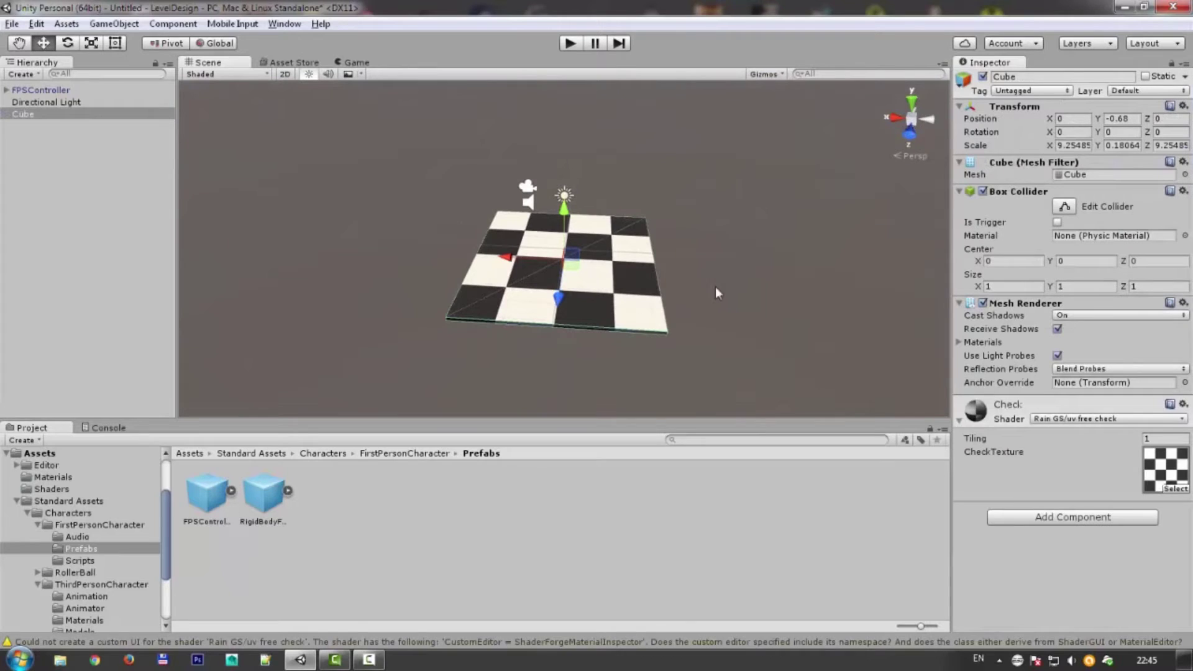
key(r)
drag(563, 259, 613, 278)
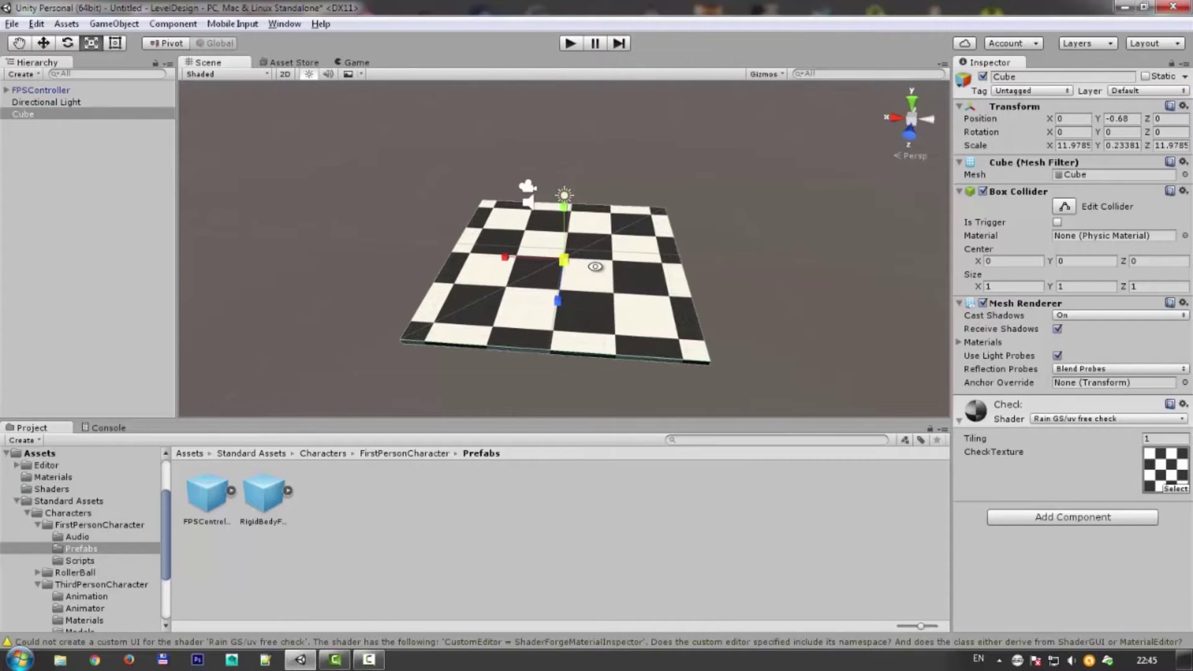
Duplicate the floor beside itself and stand the copy upright at 90° Z rotation as a wall.
key(ctrl+d)
key(w)
drag(522, 257, 354, 237)
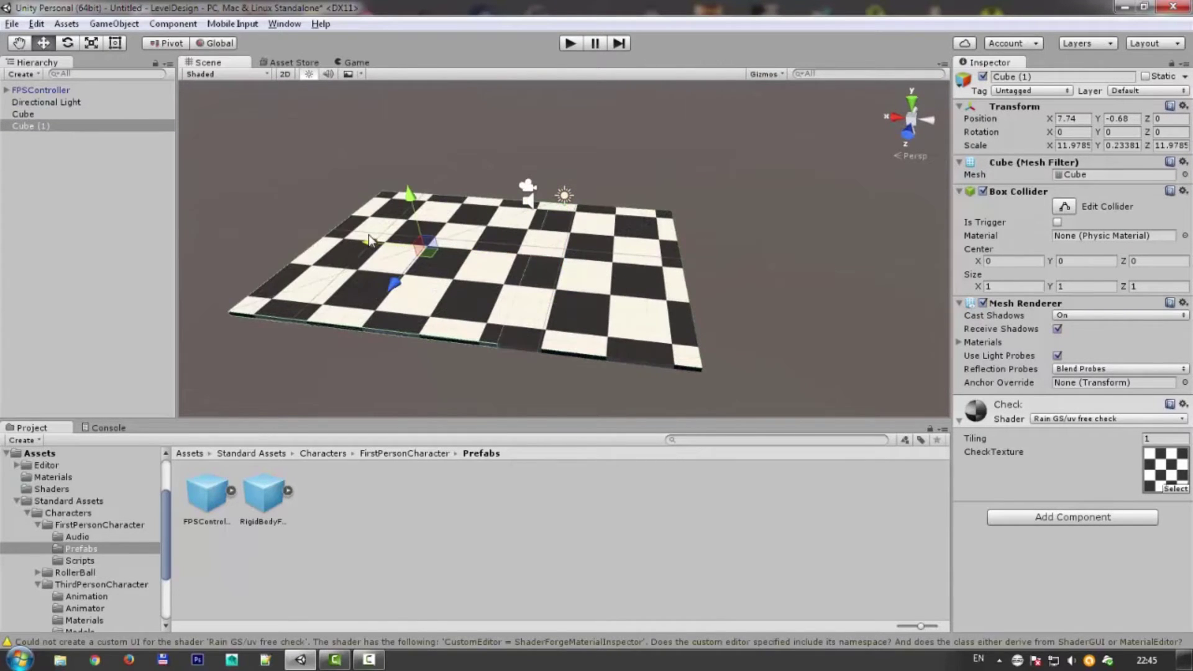
key(e)
drag(457, 224, 453, 289)
click(1174, 133)
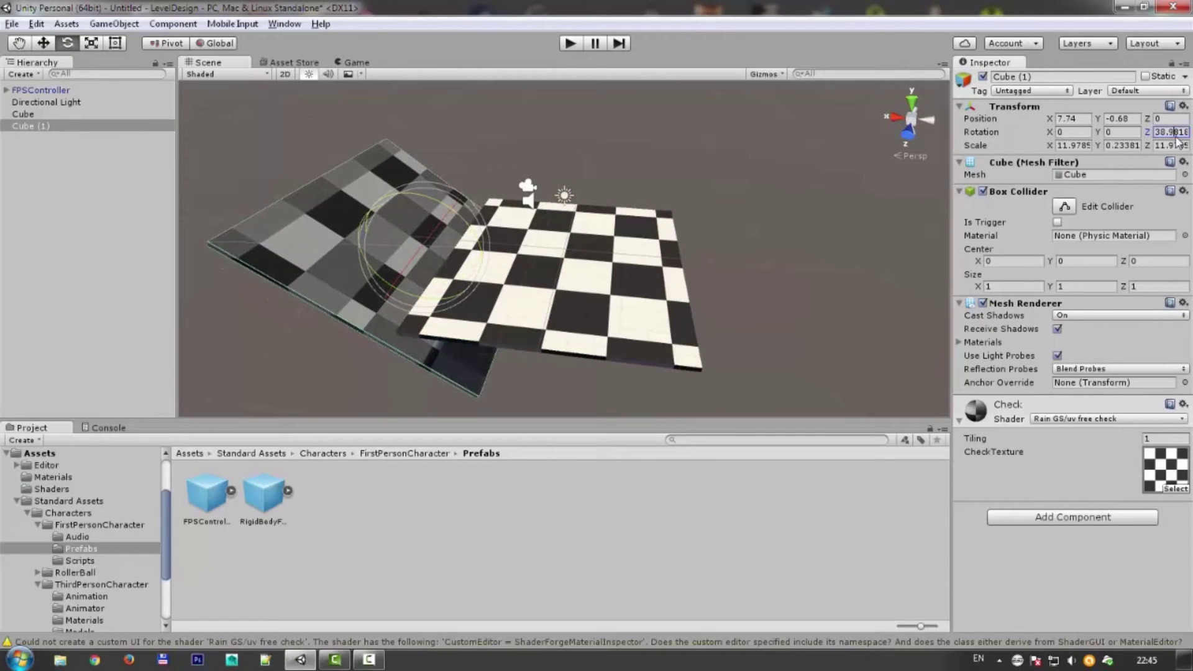
text(90)
key(Return)
mouse_move(435, 261)
alt+mouse_down()
mouse_move(401, 202)
mouse_move(446, 124)
alt+mouse_up()
key(w)
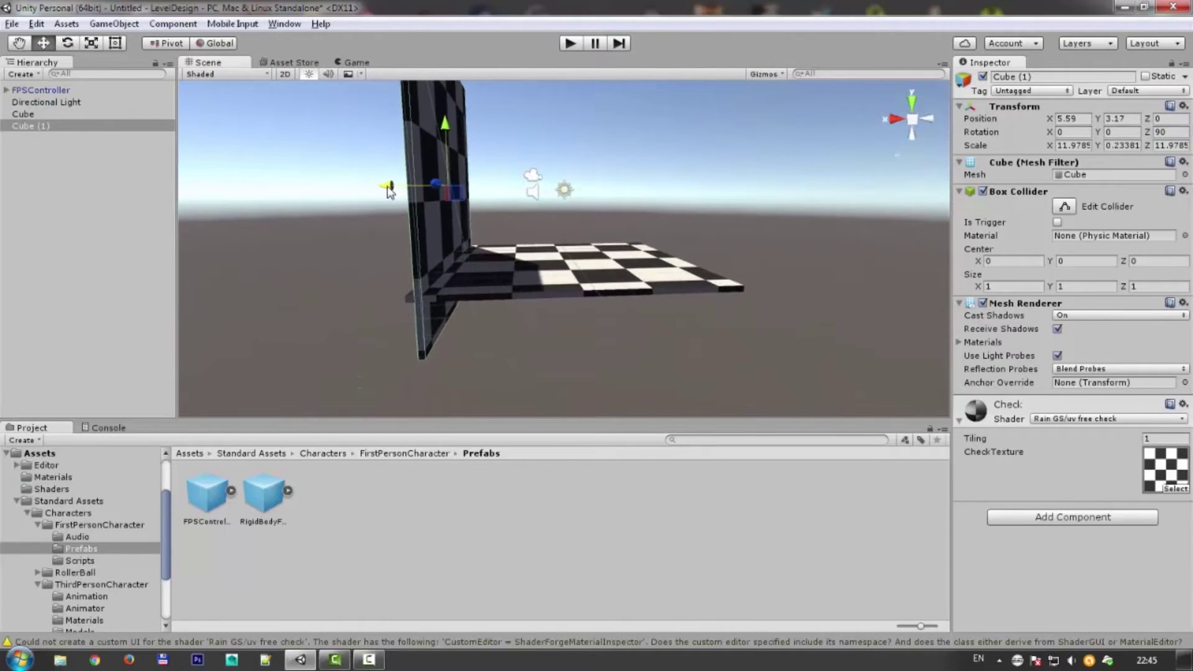
Duplicate the wall and move the copy to the opposite side of the floor.
key(ctrl+d)
drag(409, 188, 612, 177)
mouse_move(612, 177)
alt+mouse_down()
mouse_move(559, 332)
mouse_move(741, 315)
alt+mouse_up()
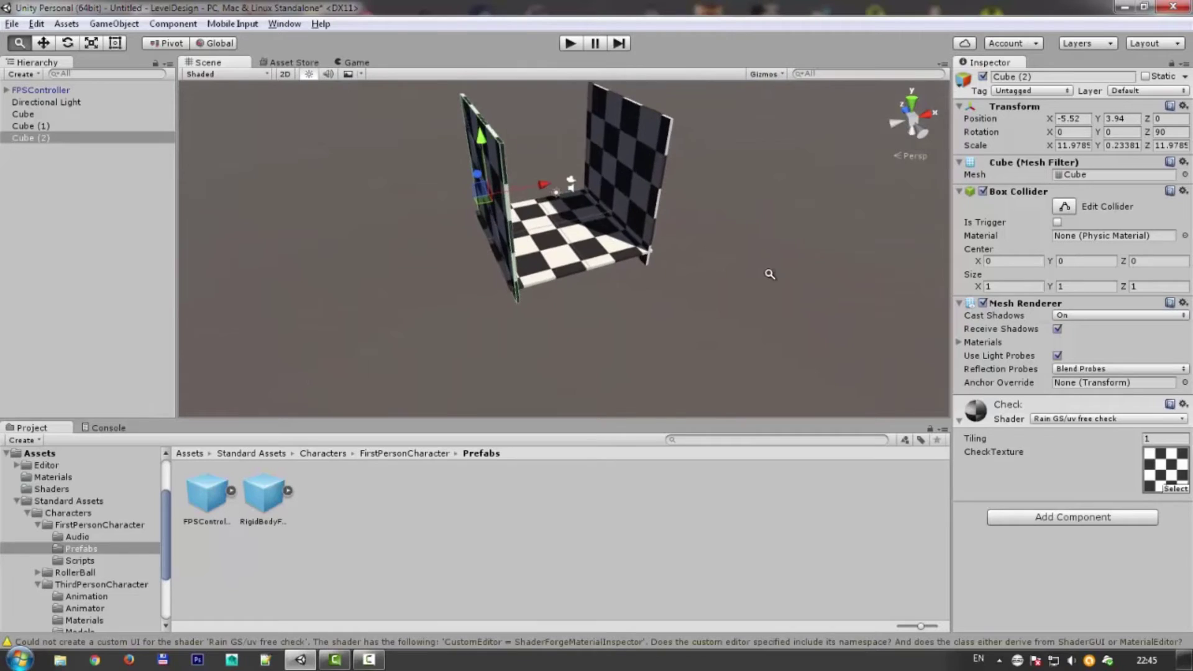
alt+drag(741, 315, 559, 298)
Duplicate the floor slab and raise the copy to form a ceiling.
click(539, 306)
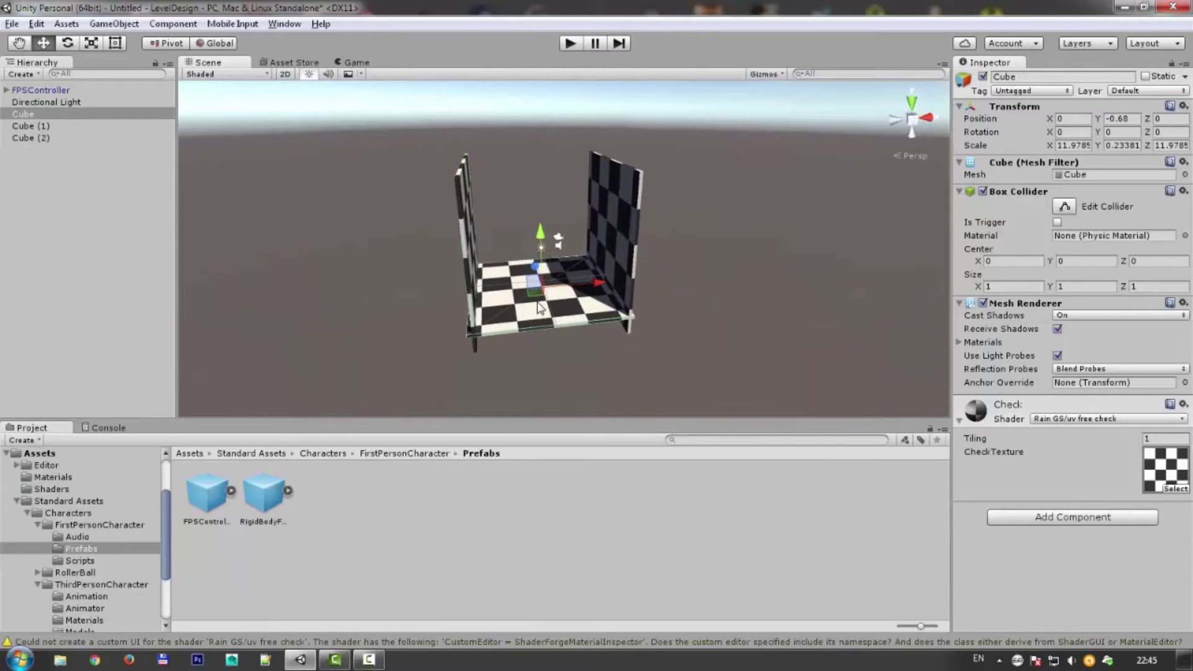
key(ctrl+d)
mouse_move(540, 236)
mouse_down()
mouse_move(550, 151)
mouse_move(576, 289)
mouse_move(579, 266)
mouse_move(728, 251)
mouse_up()
Duplicate side wall Cube (1), rotate it 90°, and slide it to the open side.
click(579, 266)
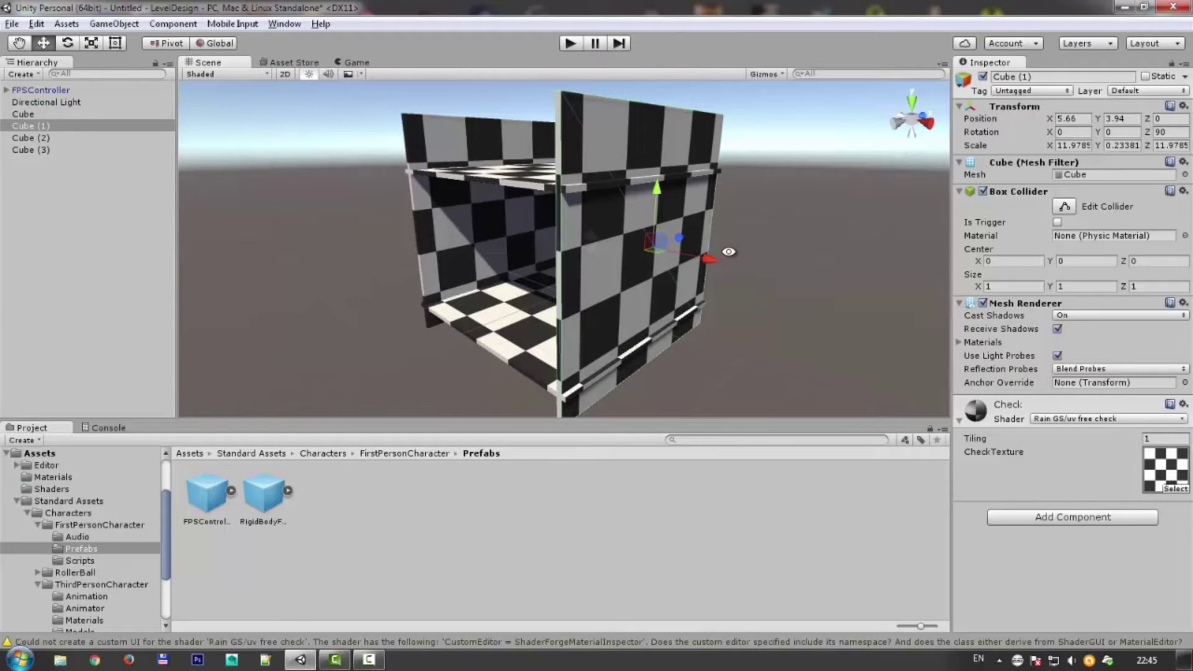
key(ctrl+d)
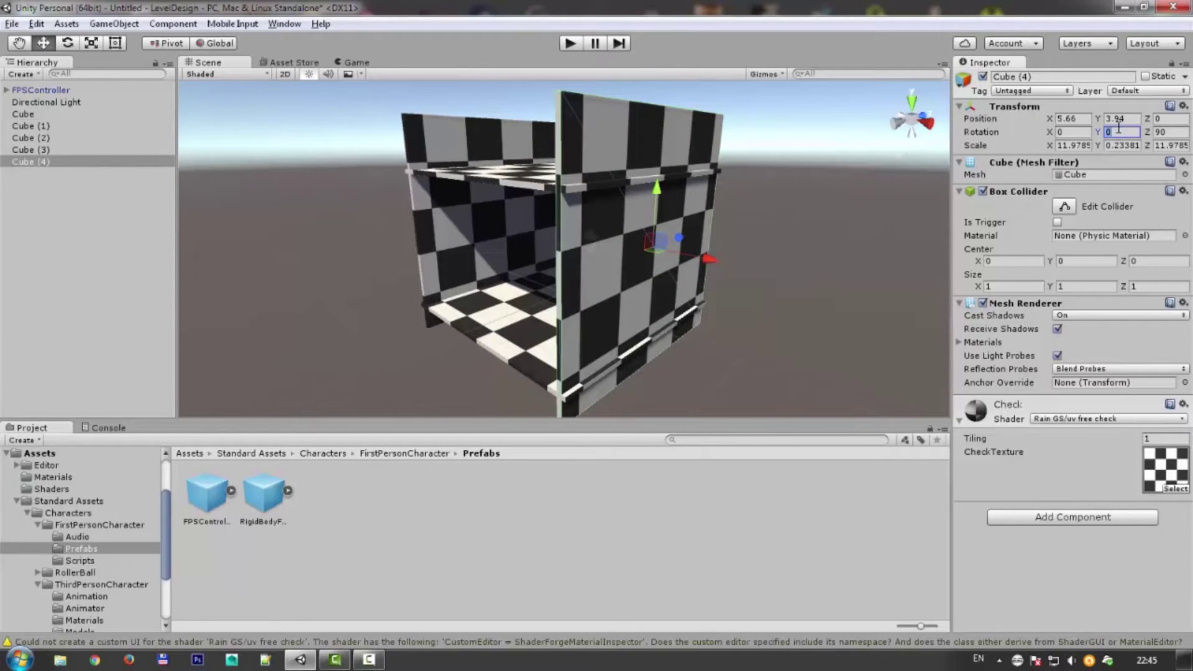
text(90)
mouse_move(672, 247)
mouse_down()
mouse_move(497, 278)
mouse_move(546, 268)
mouse_move(553, 244)
mouse_move(523, 247)
mouse_up()
scroll(508, 127, up, 6)
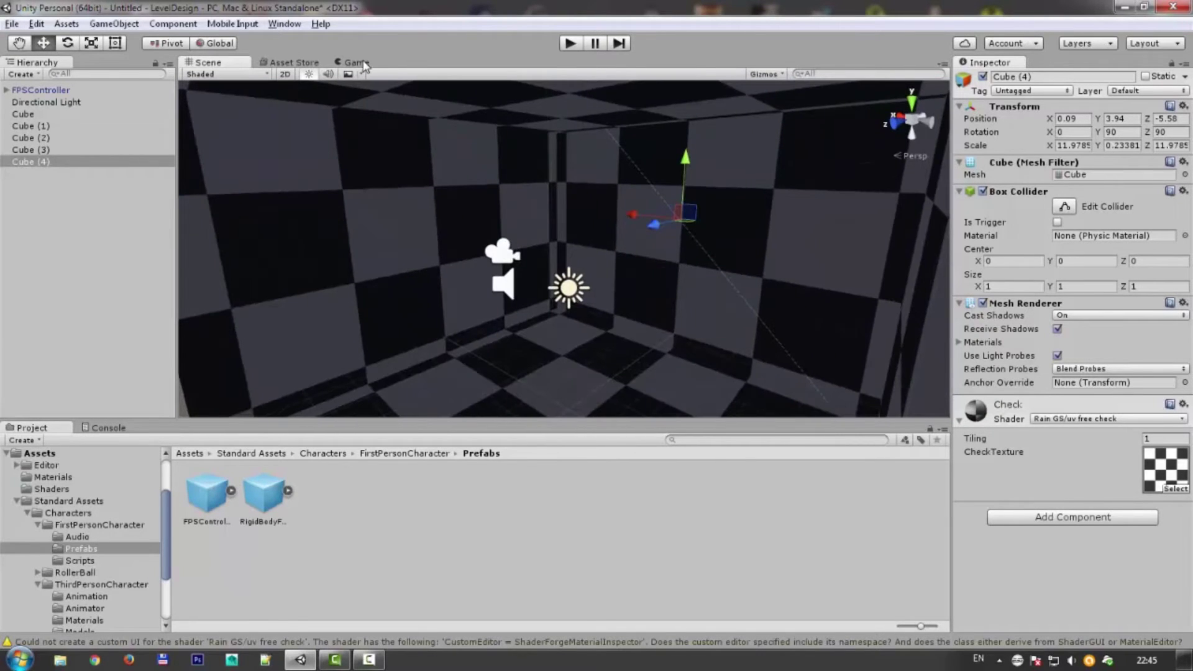
Playtest walking around inside the checkered room in the Game view, then stop.
click(363, 64)
click(570, 43)
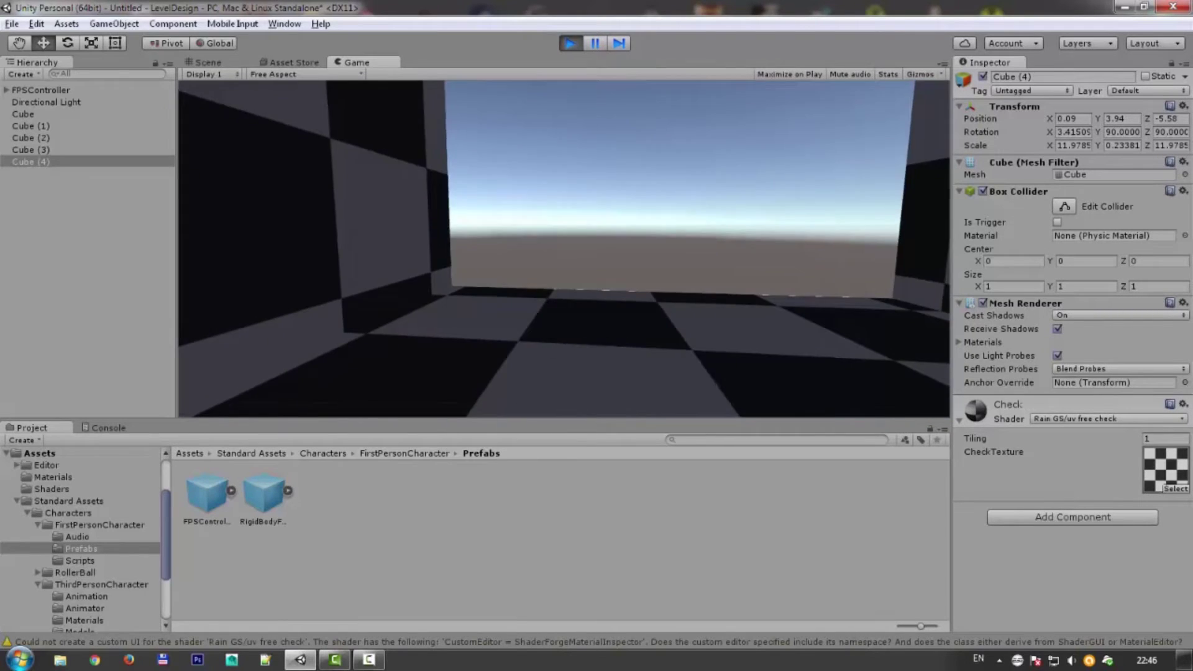
key(super)
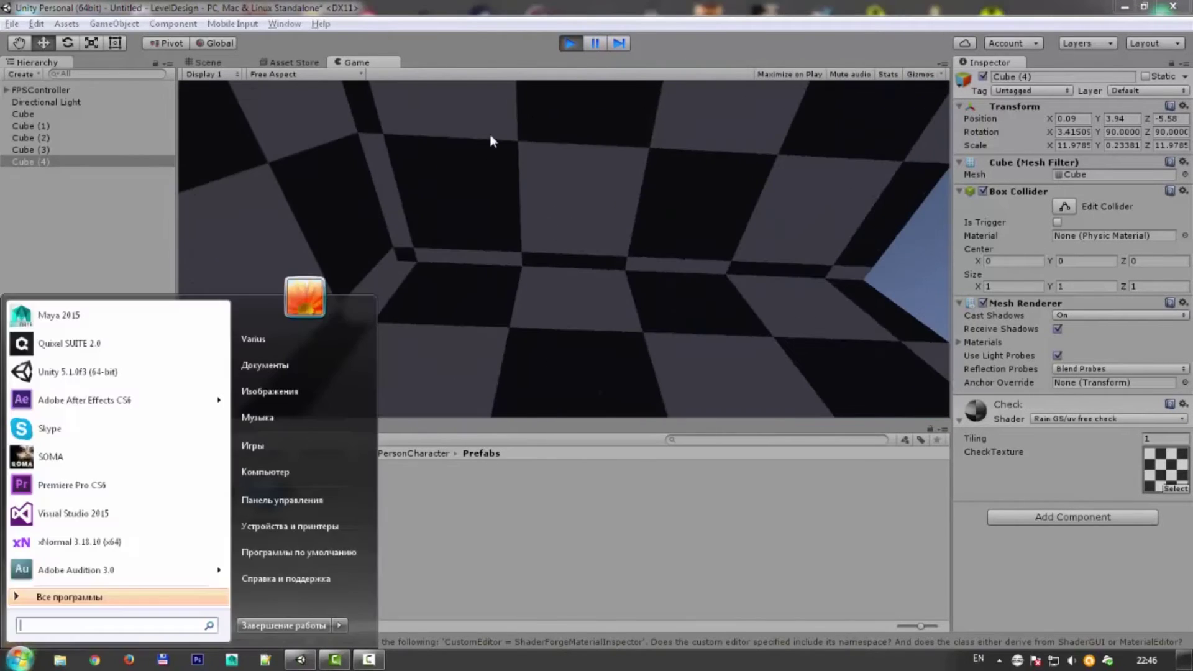
click(569, 43)
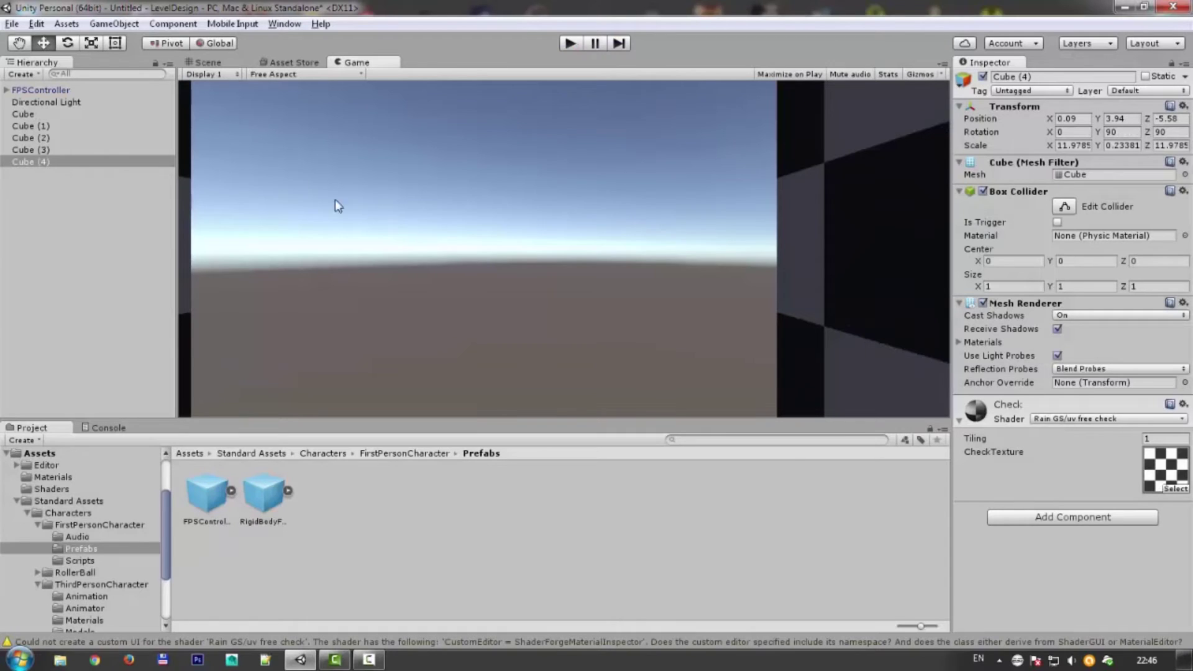
Dock the Game tab beside Scene, return to the Scene view and frame the FPSController.
drag(363, 63, 282, 63)
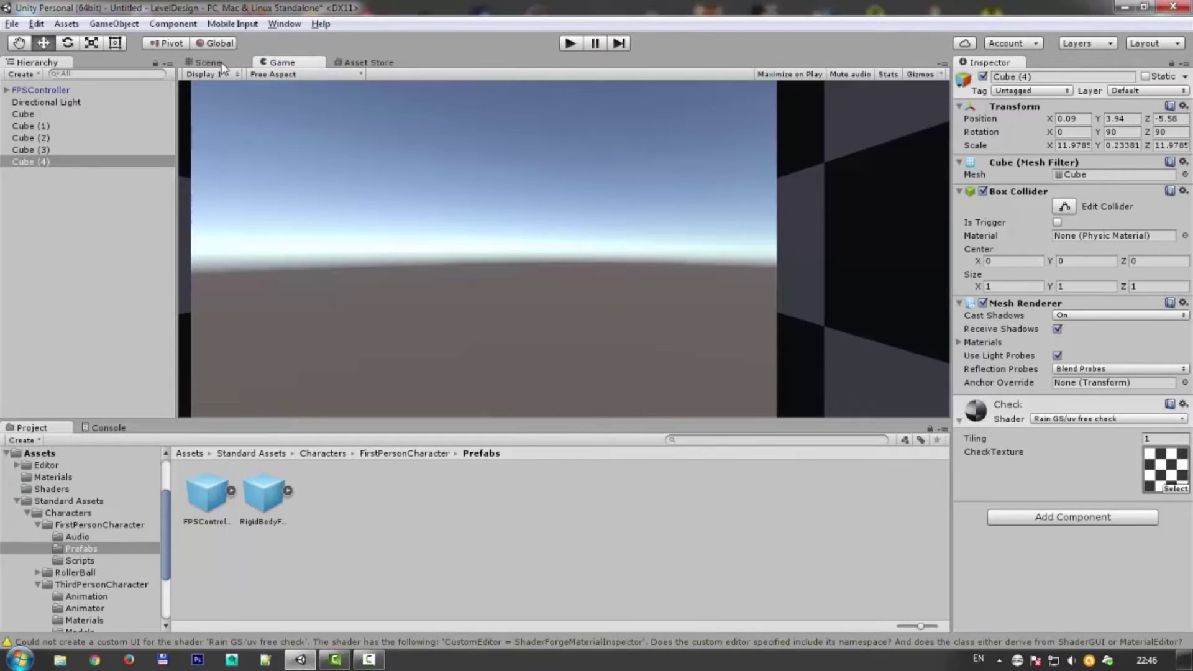
click(208, 62)
alt+drag(635, 242, 512, 247)
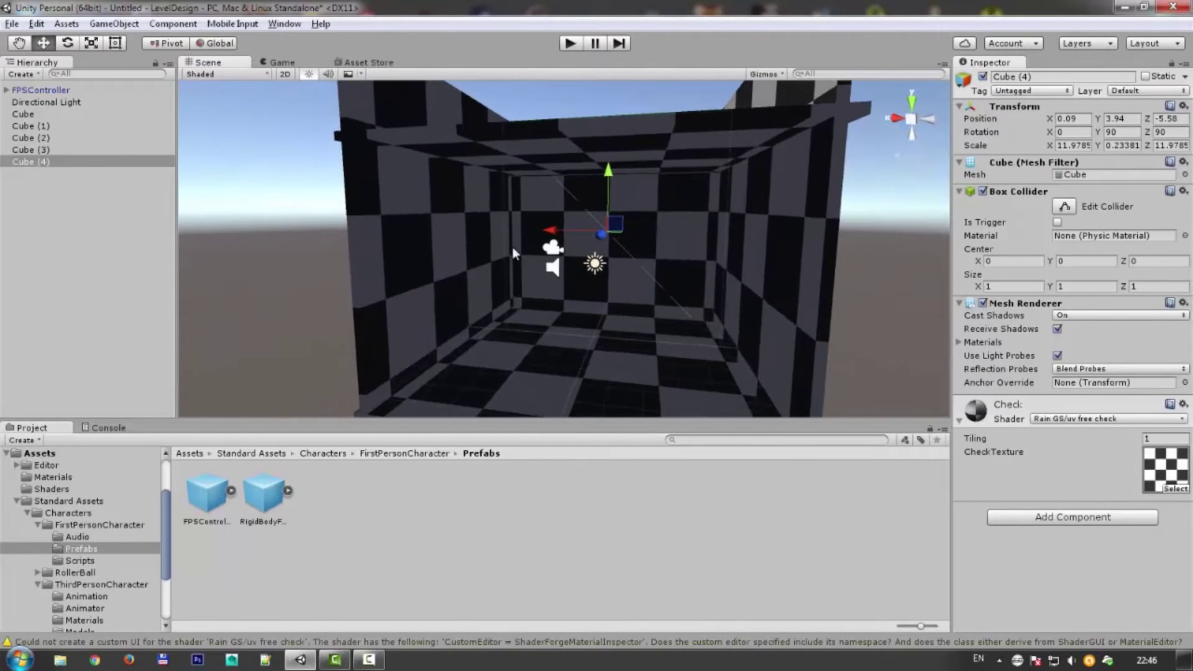
double_click(41, 90)
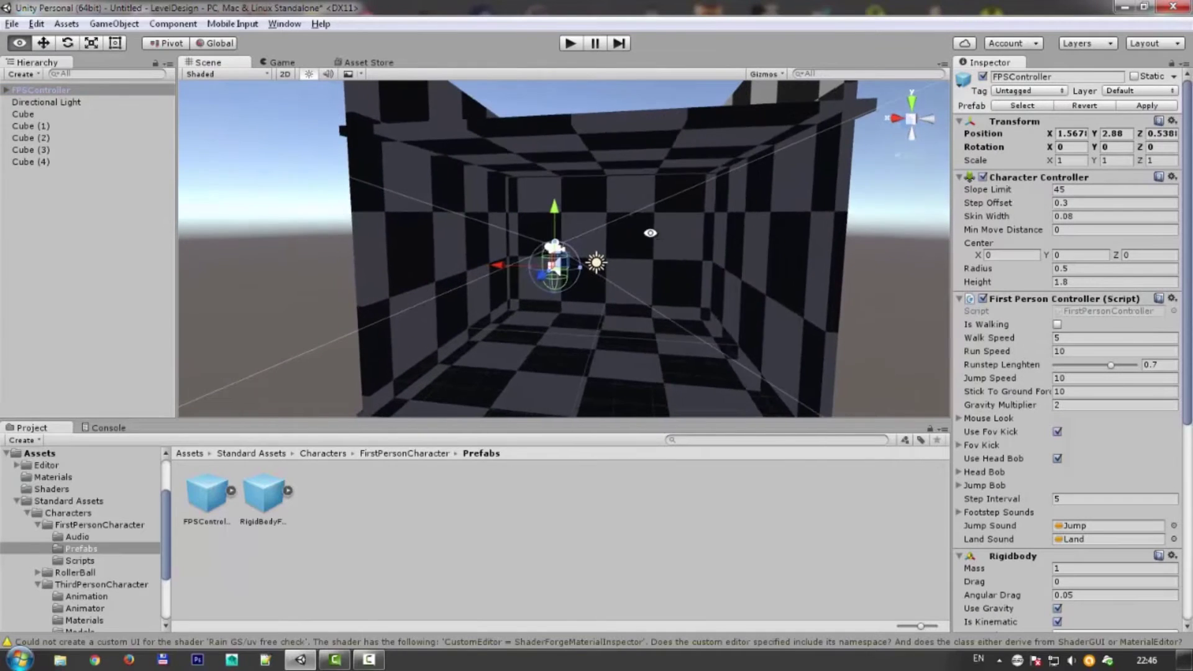
Position the FPSController just above the floor.
mouse_move(556, 216)
mouse_down()
mouse_move(547, 284)
mouse_move(621, 279)
mouse_up()
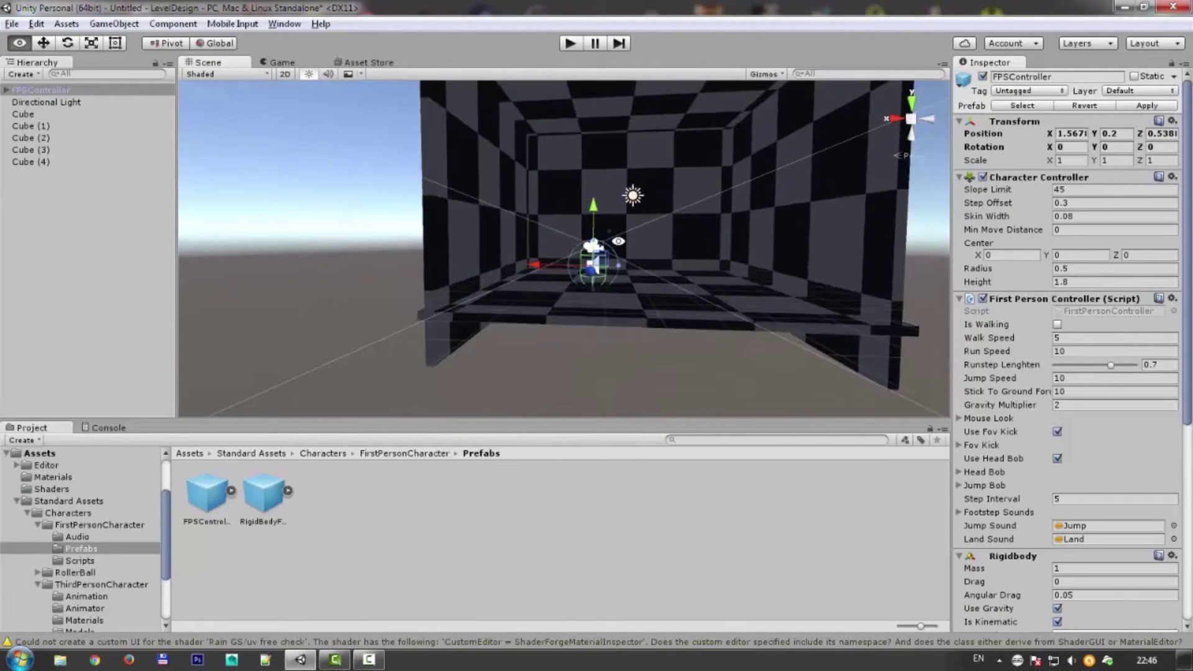
mouse_move(689, 258)
alt+mouse_down()
mouse_move(621, 261)
mouse_move(601, 211)
alt+mouse_up()
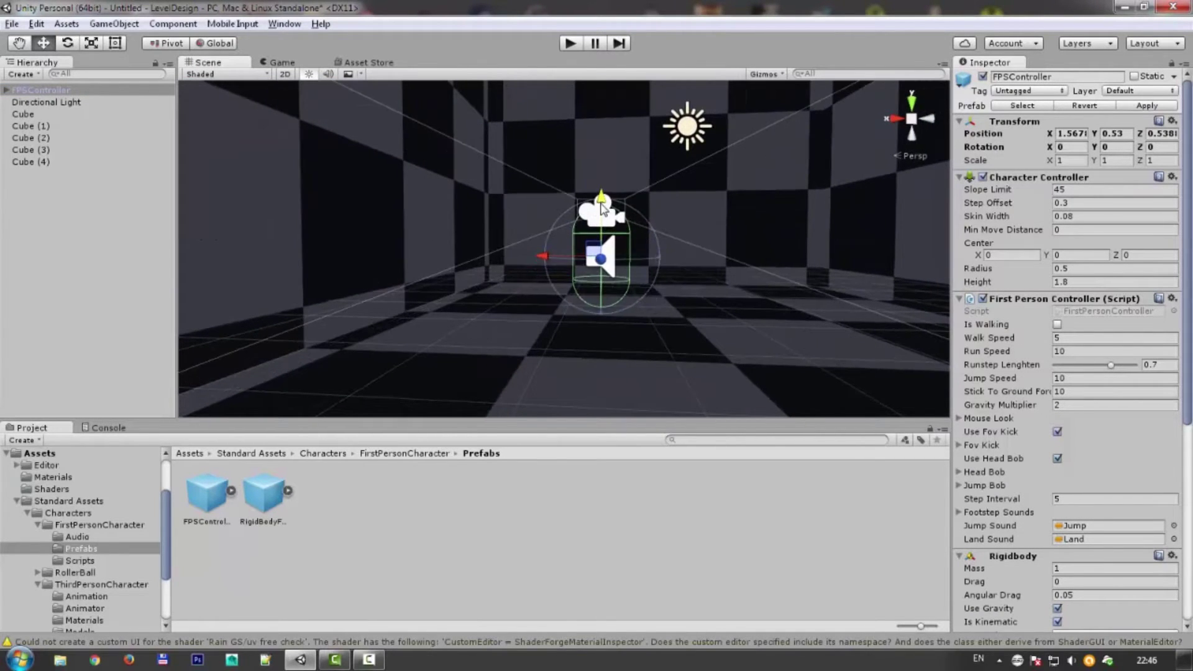
scroll(601, 211, down, 5)
Lower the ceiling slab Cube (3) to about height 3.
alt+drag(390, 156, 586, 163)
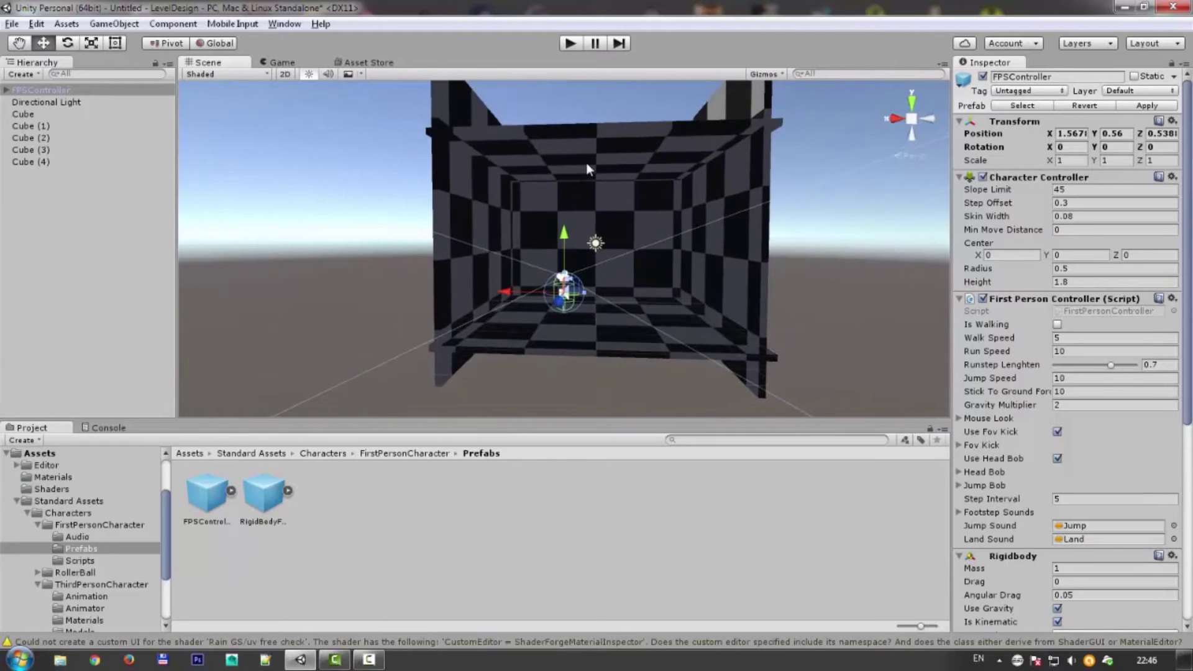
click(586, 162)
drag(593, 112, 596, 173)
scroll(659, 215, up, 5)
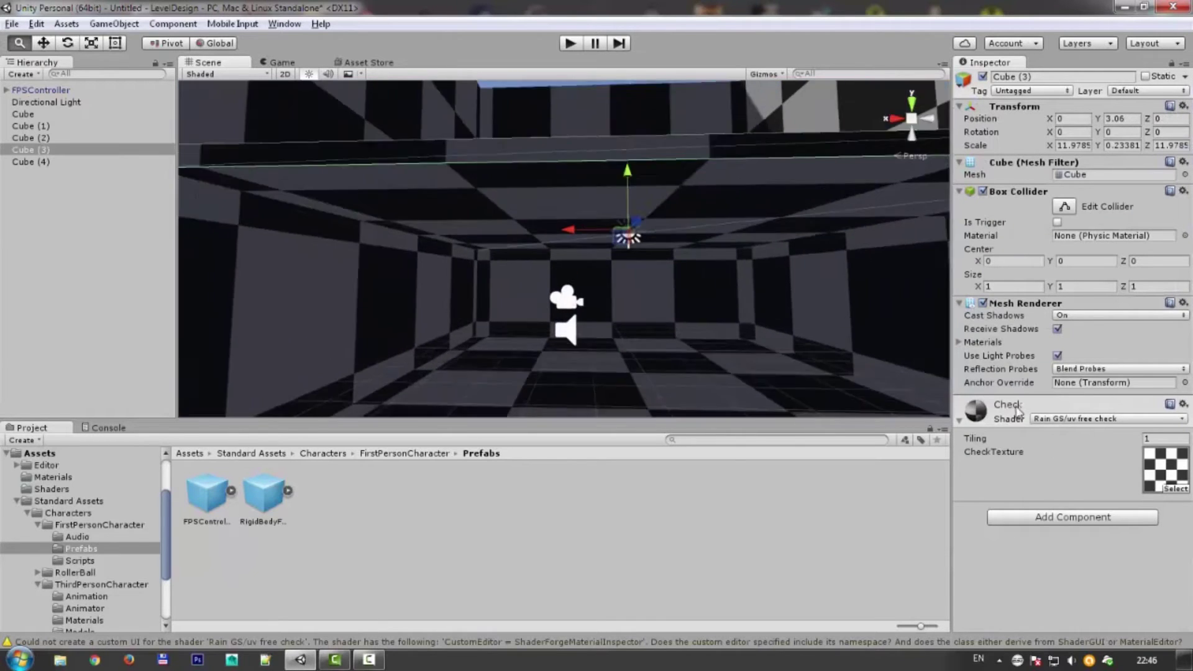
alt+drag(658, 215, 624, 144)
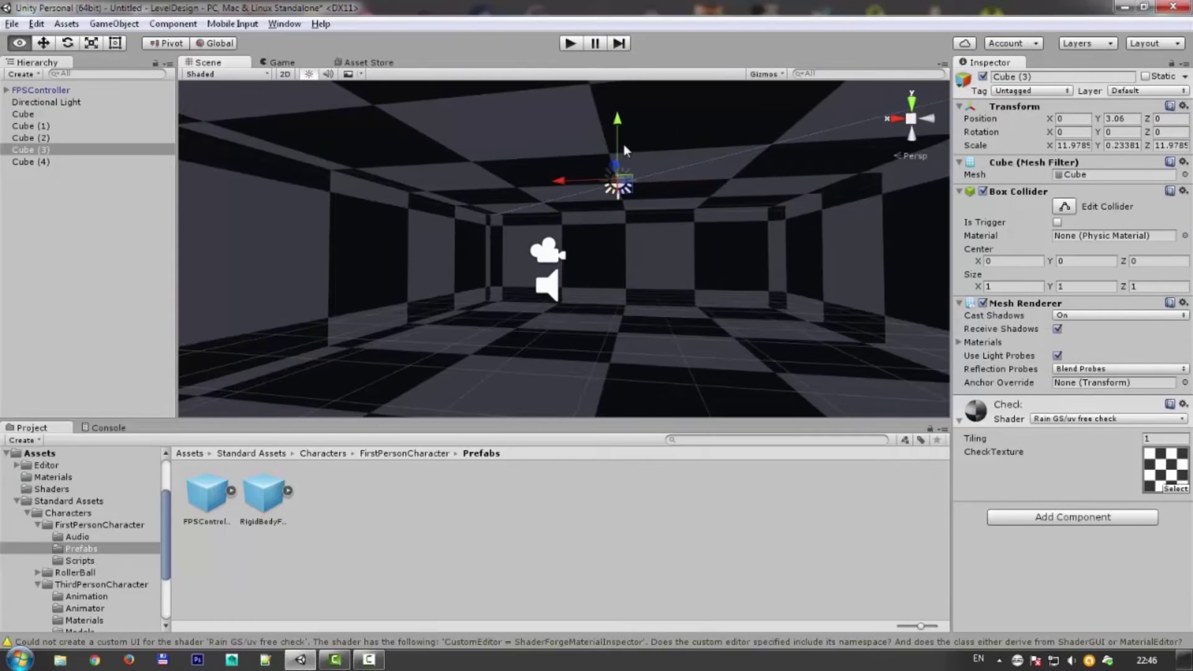
scroll(620, 121, down, 5)
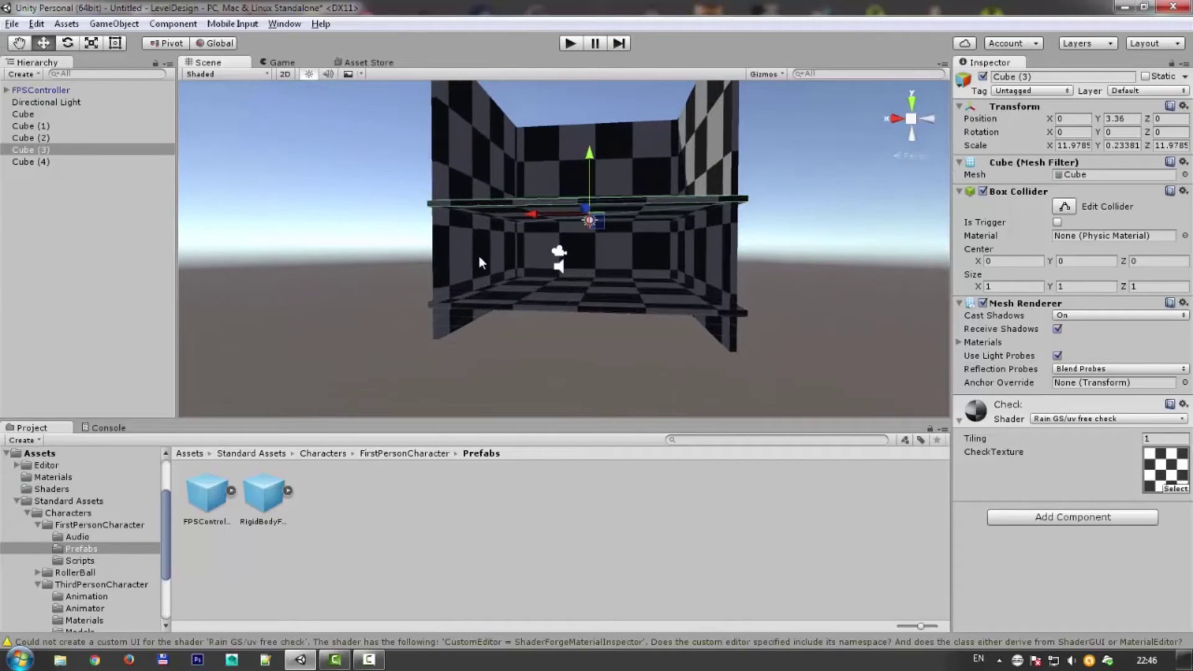
Move side walls Cube (1) and Cube (2) inward toward the room.
click(478, 256)
drag(432, 202, 476, 205)
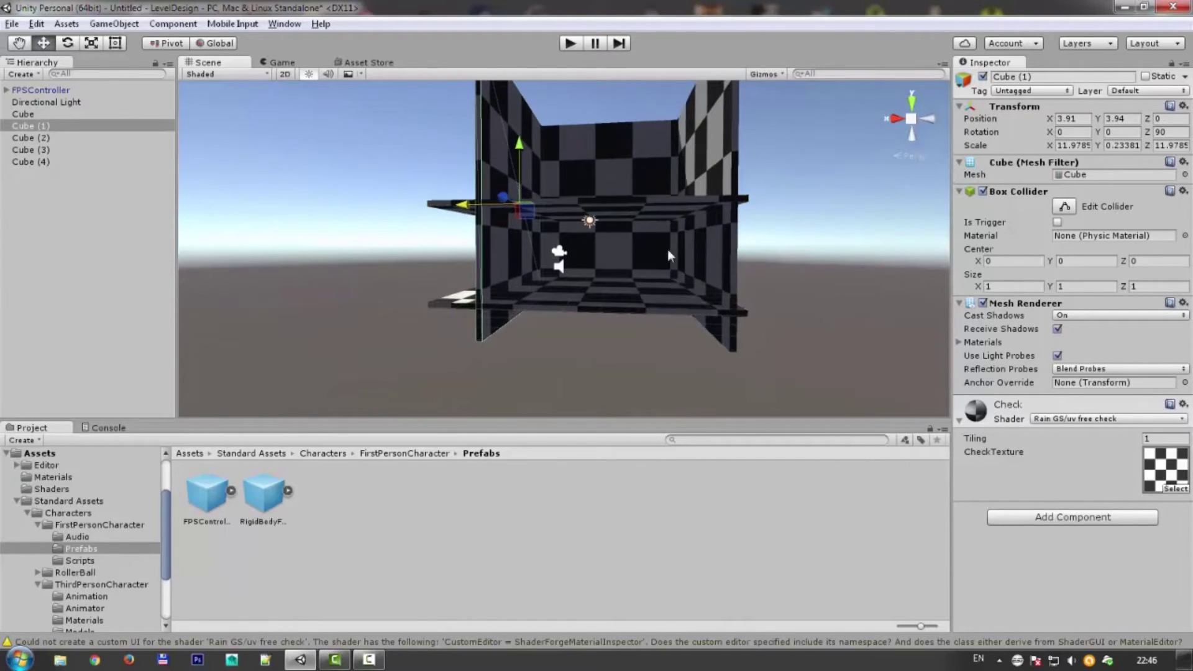
click(697, 259)
mouse_move(640, 207)
mouse_down()
mouse_move(602, 201)
mouse_move(659, 205)
mouse_up()
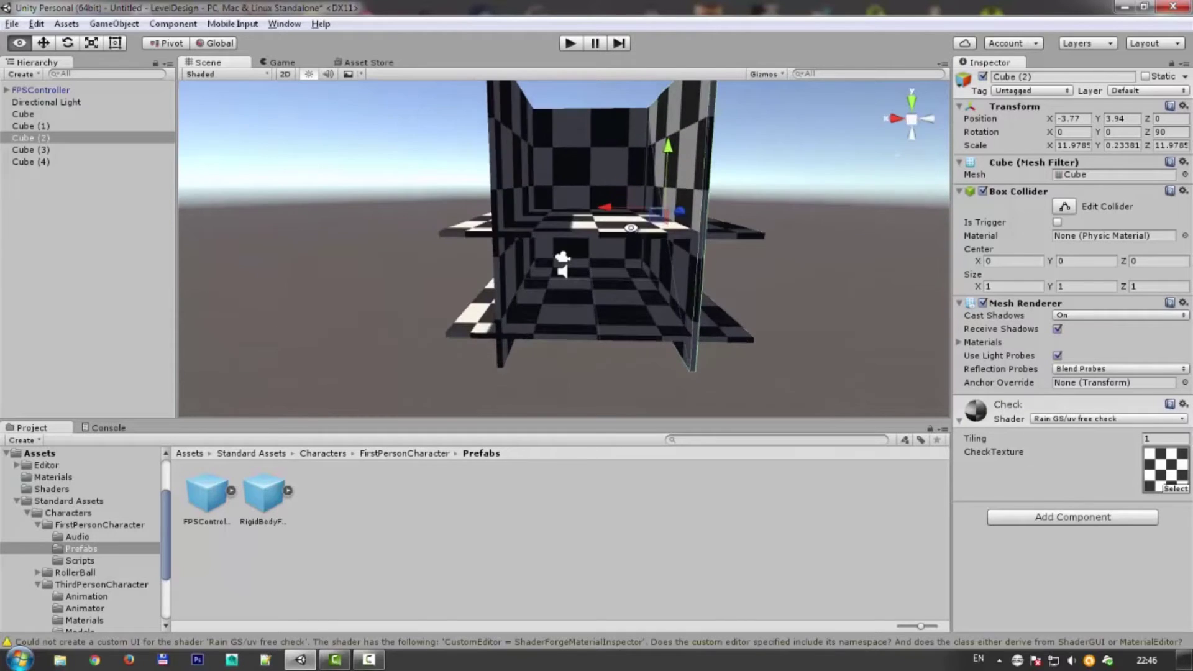
click(528, 211)
scroll(587, 211, up, 2)
scroll(587, 212, up, 5)
click(23, 114)
Try floor scale values of 3 on X and Z, then reset X to 1.
double_click(1072, 145)
text(3)
double_click(1170, 145)
text(3)
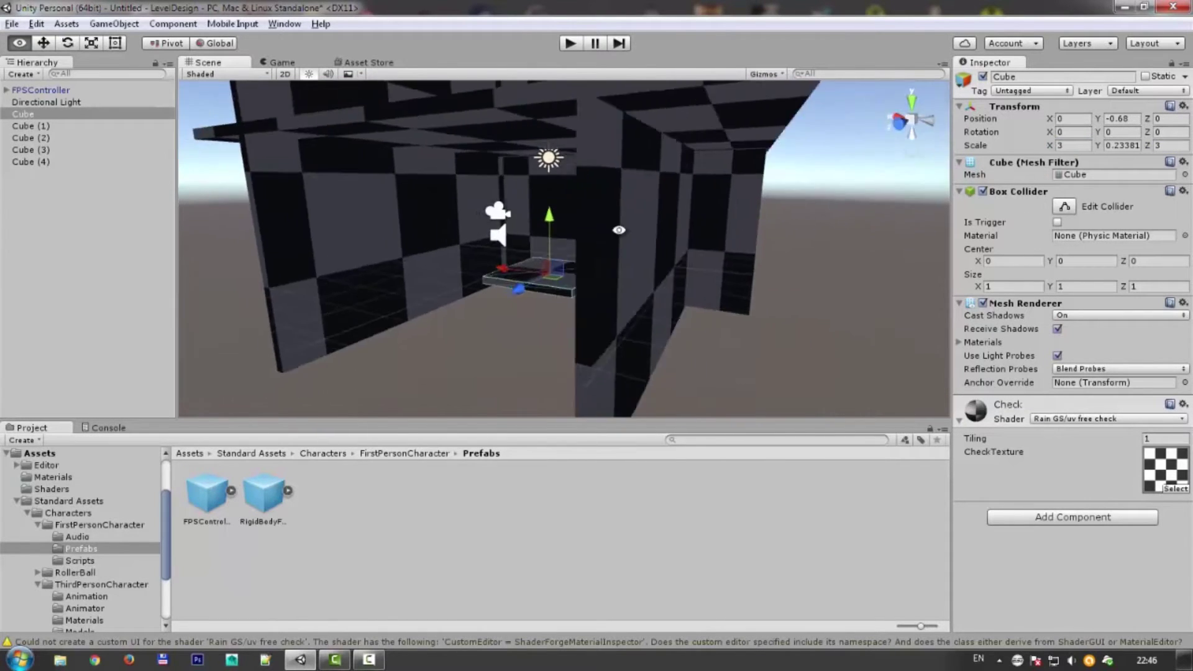
double_click(1071, 145)
text(1)
click(37, 90)
click(526, 333)
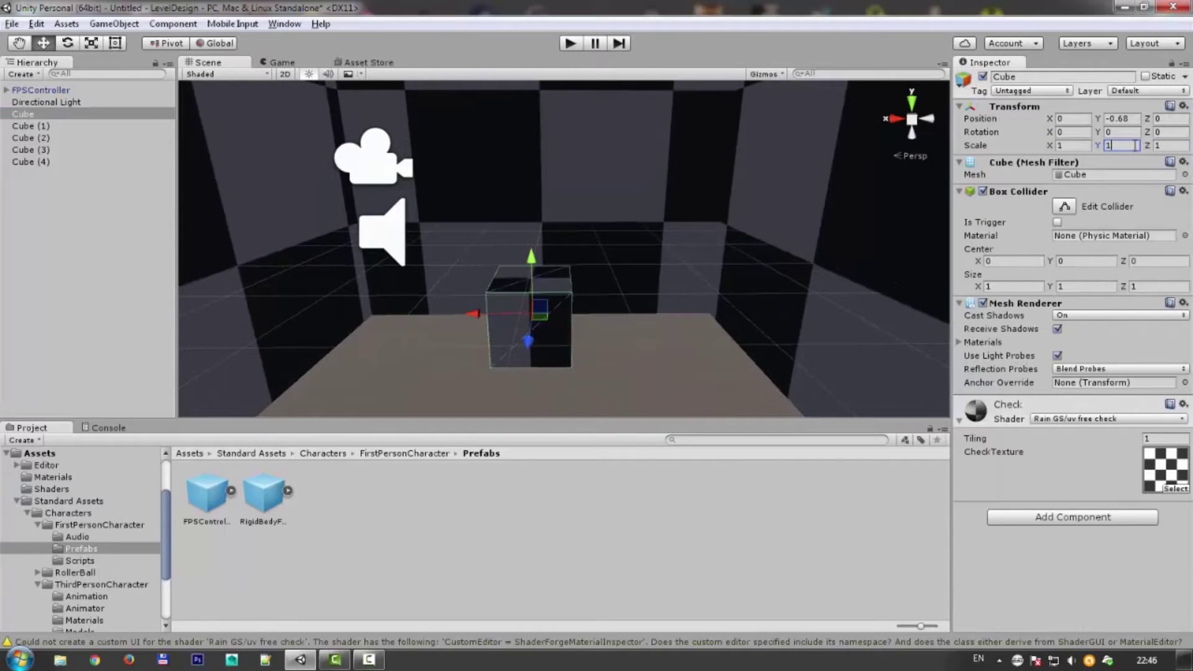
drag(1097, 145, 1118, 145)
click(37, 92)
click(567, 355)
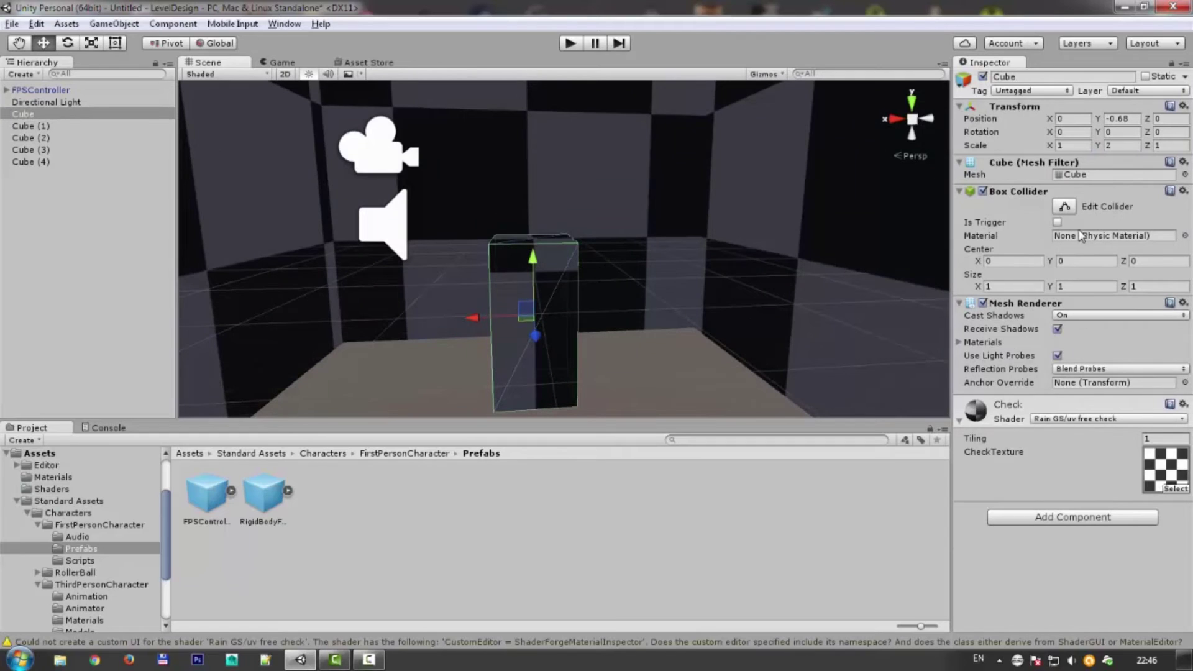
Set the floor slab's scale to 5, 0.23381, 5 and nudge it upward.
click(1082, 146)
text(5)
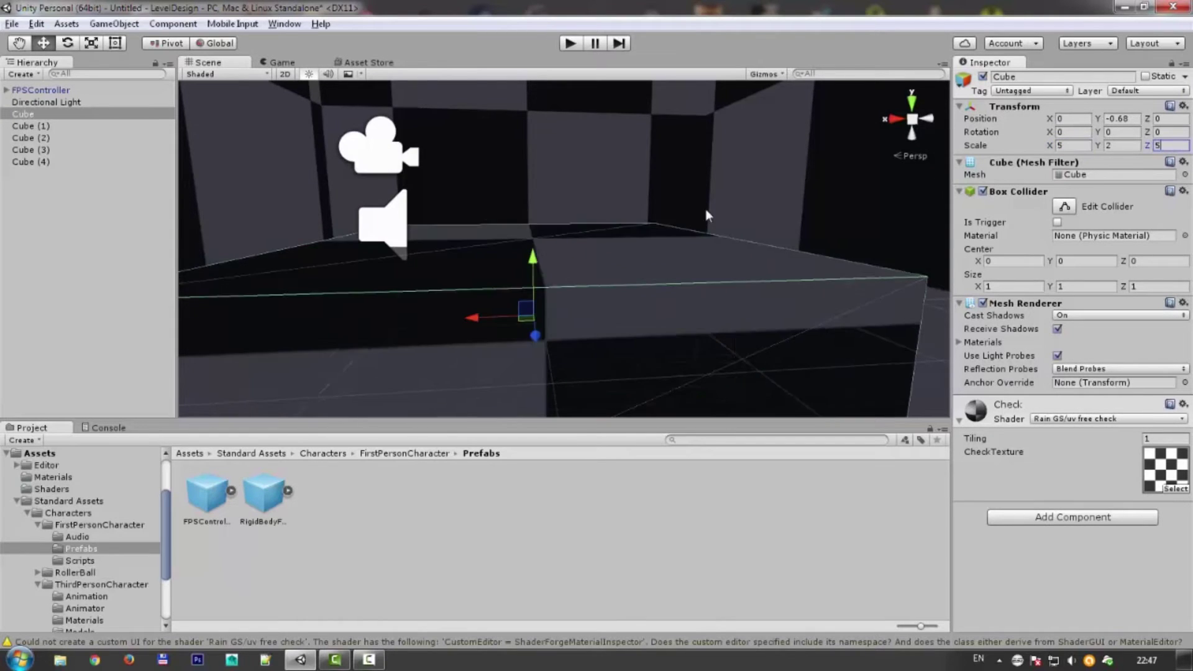
key(Tab)
key(Tab)
text(5)
click(1131, 145)
text(0.23381)
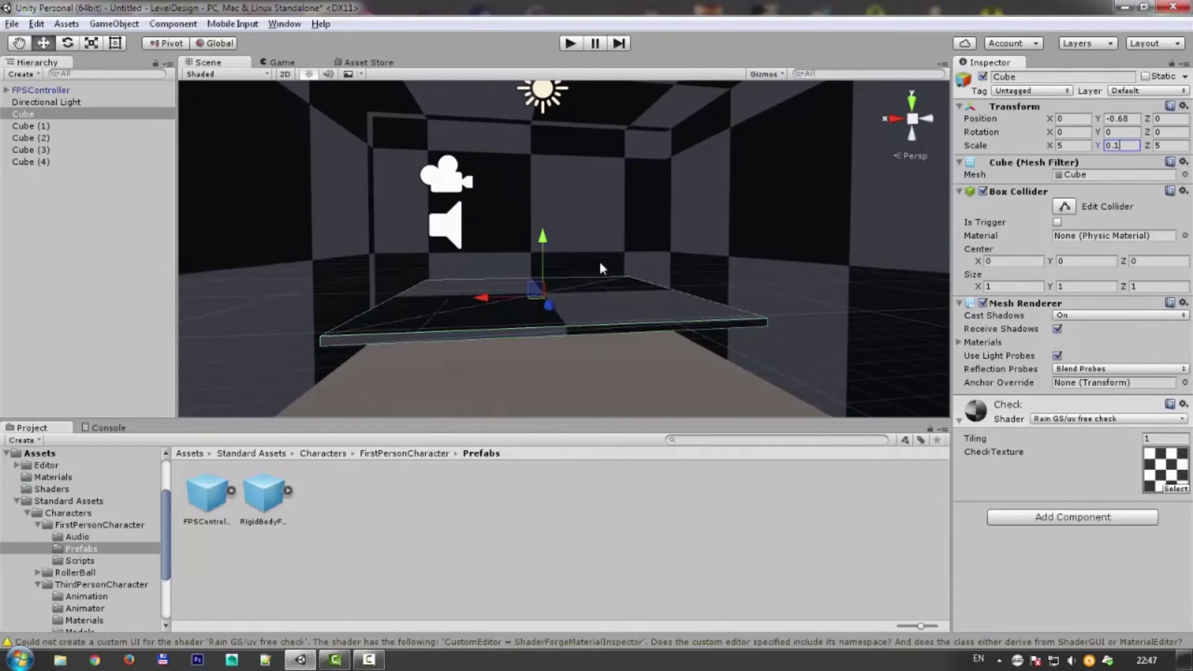
scroll(599, 266, down, 3)
click(718, 242)
click(610, 284)
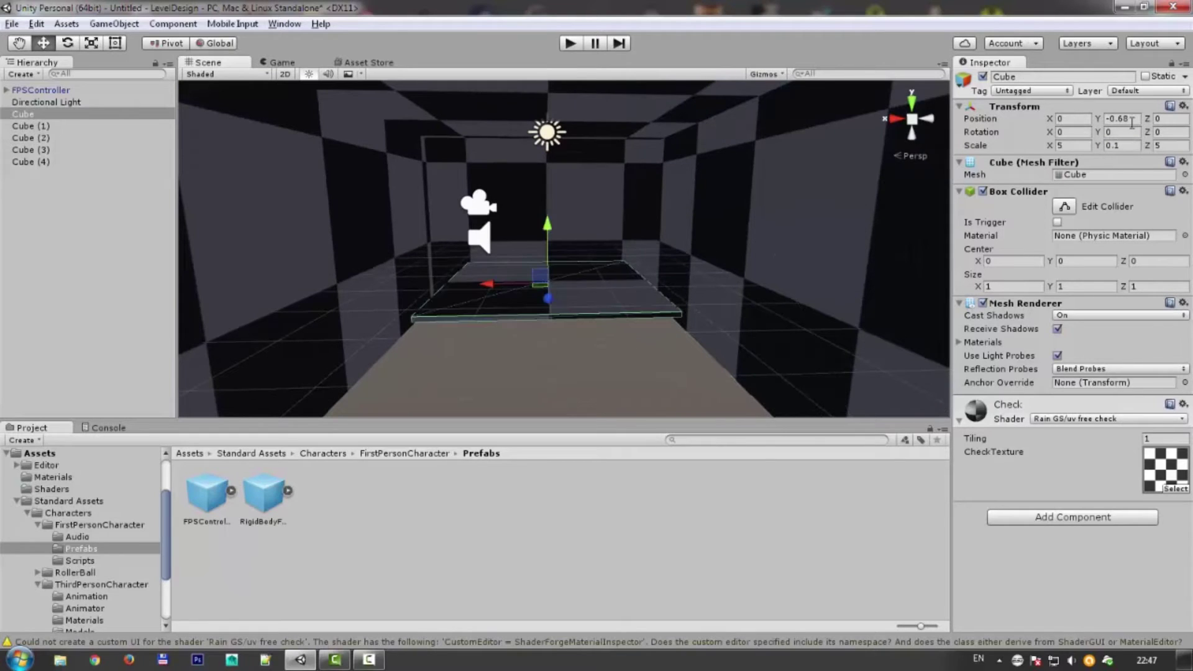
drag(546, 239, 547, 220)
Scale the ceiling slab Cube (3) to 5 by 5.
click(478, 204)
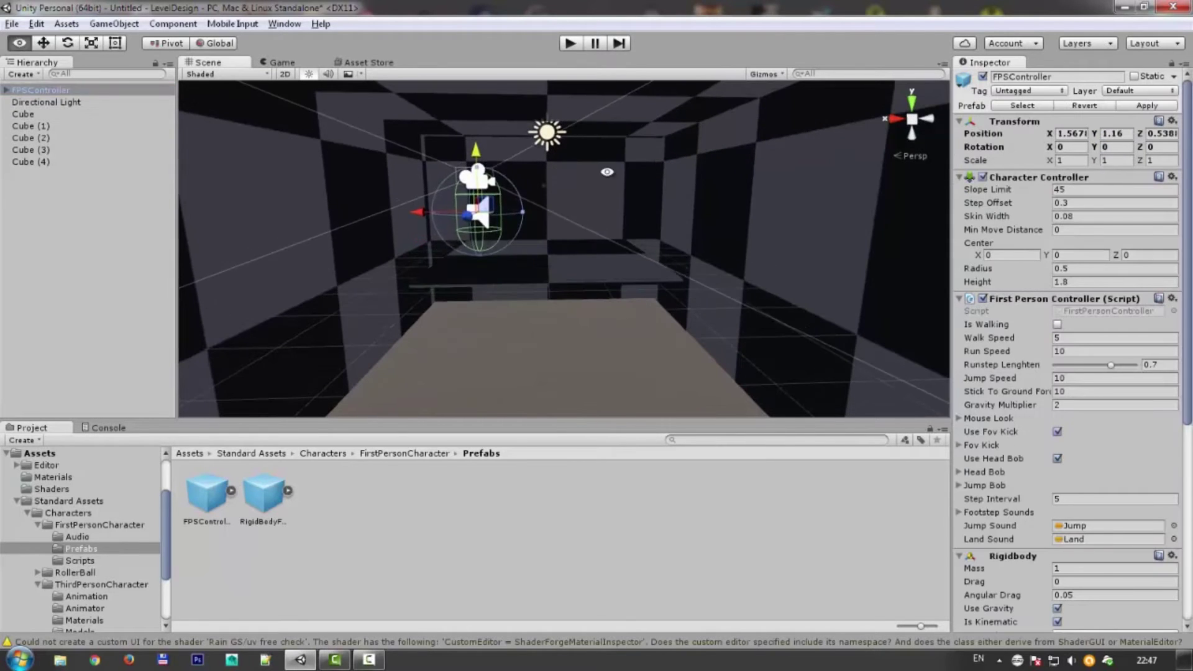
right_drag(478, 180, 497, 187)
click(525, 138)
click(1072, 145)
text(5)
key(Tab)
key(Tab)
text(5)
Set right wall Cube (2)'s X scale to 3 and lower it toward the floor.
mouse_move(776, 242)
right_down()
mouse_move(800, 234)
mouse_move(718, 192)
right_up()
click(800, 234)
key(r)
click(1073, 144)
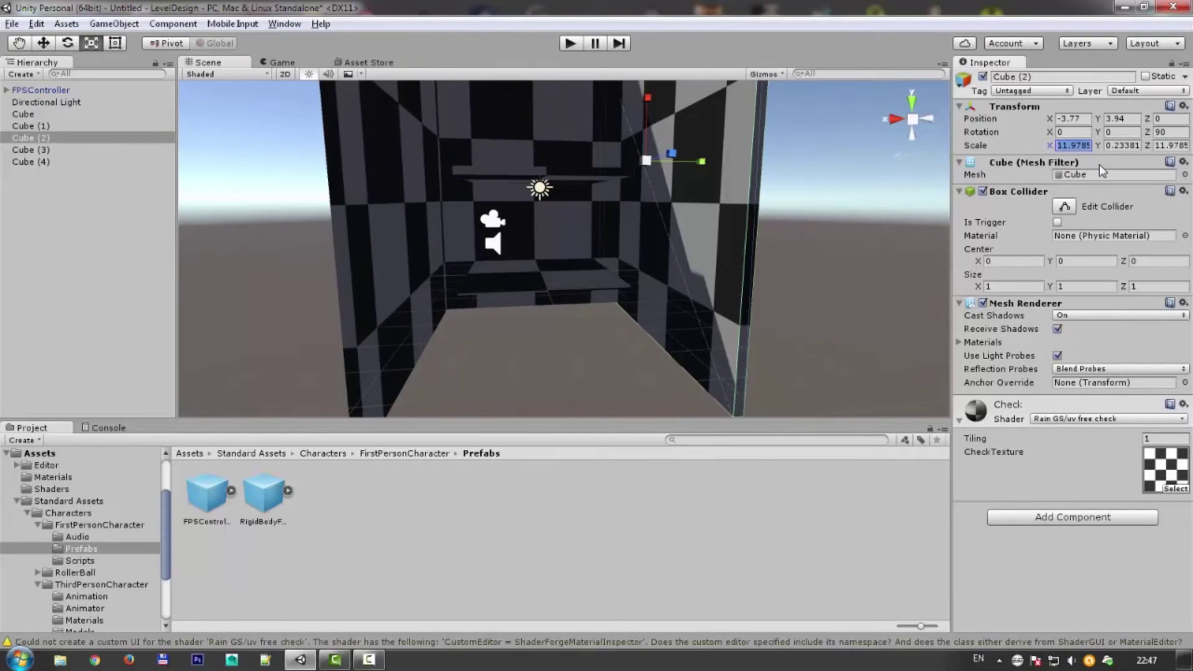
text(3)
text(5)
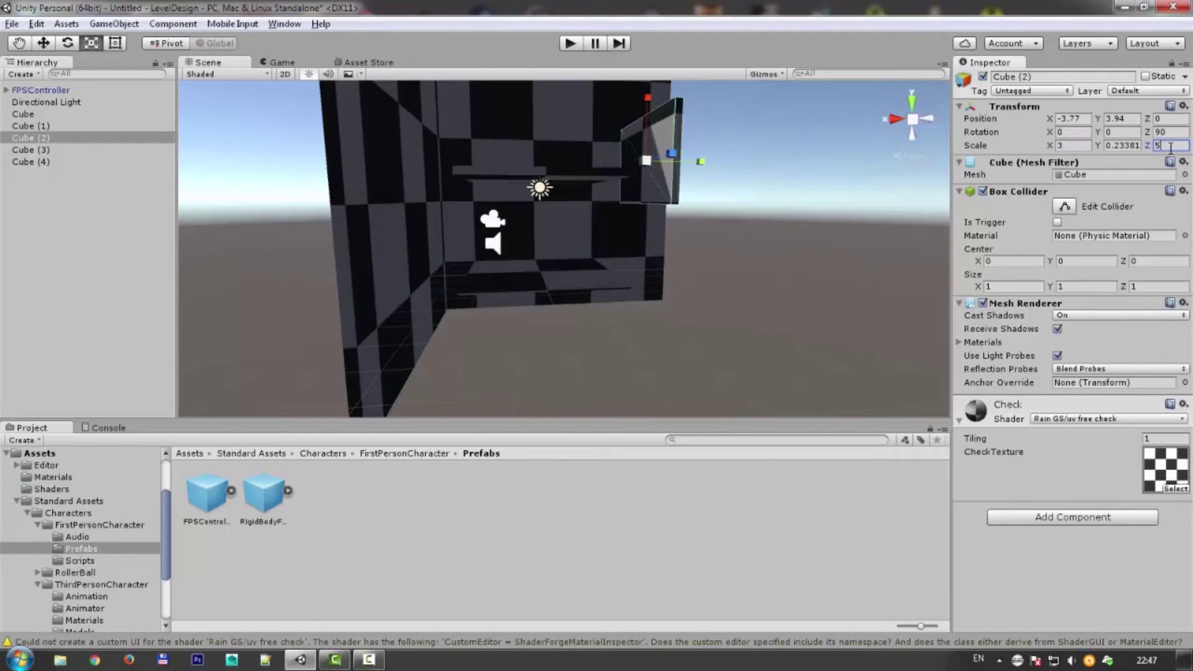
text(2)
key(BackSpace)
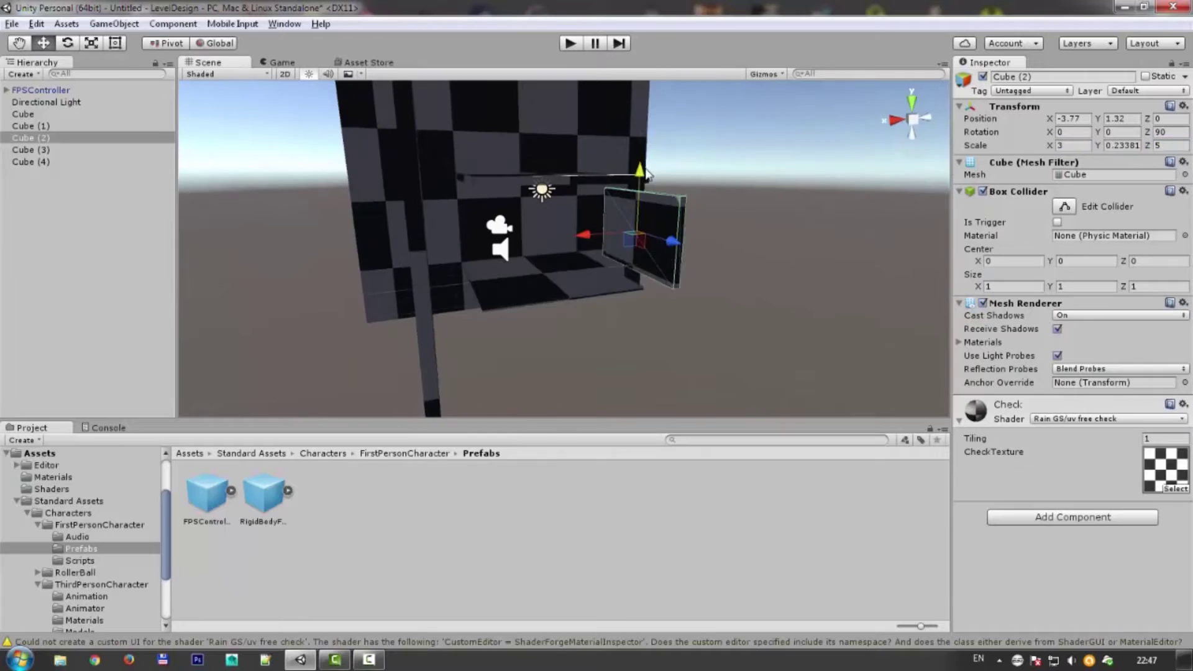
mouse_move(586, 237)
alt+mouse_down()
mouse_move(416, 279)
mouse_move(502, 173)
mouse_move(435, 222)
alt+mouse_up()
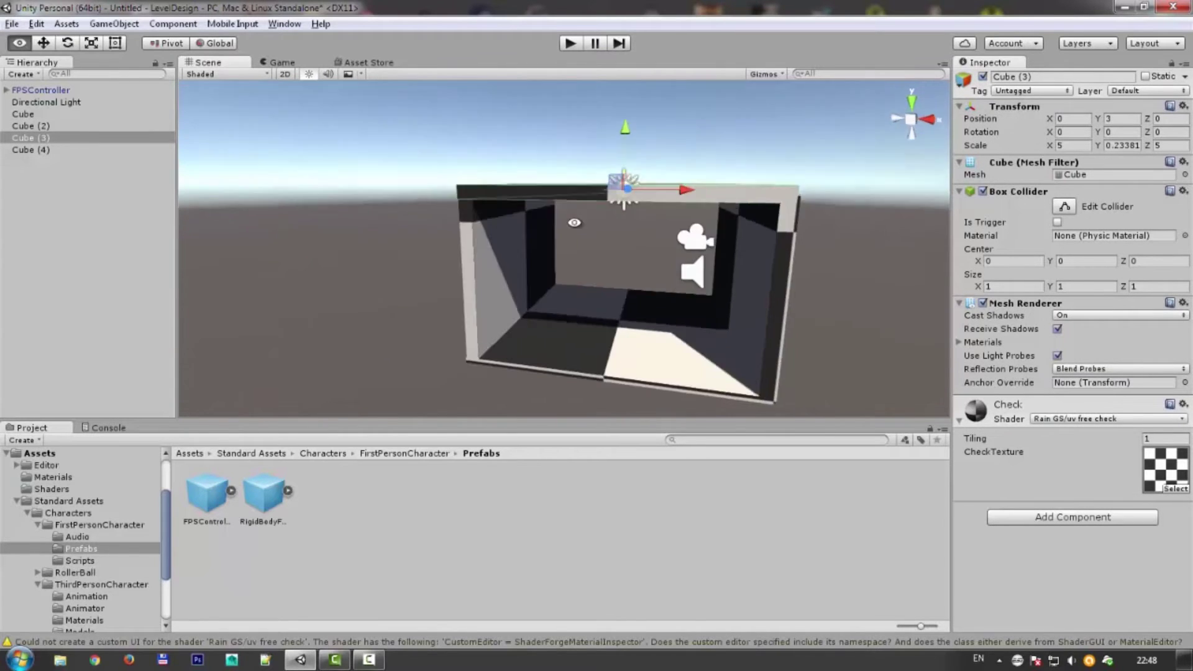
Duplicate the floor slab Cube and stand the copy upright with Rotation X 90.
click(677, 273)
alt+drag(677, 273, 619, 276)
key(ctrl+d)
key(e)
click(1072, 132)
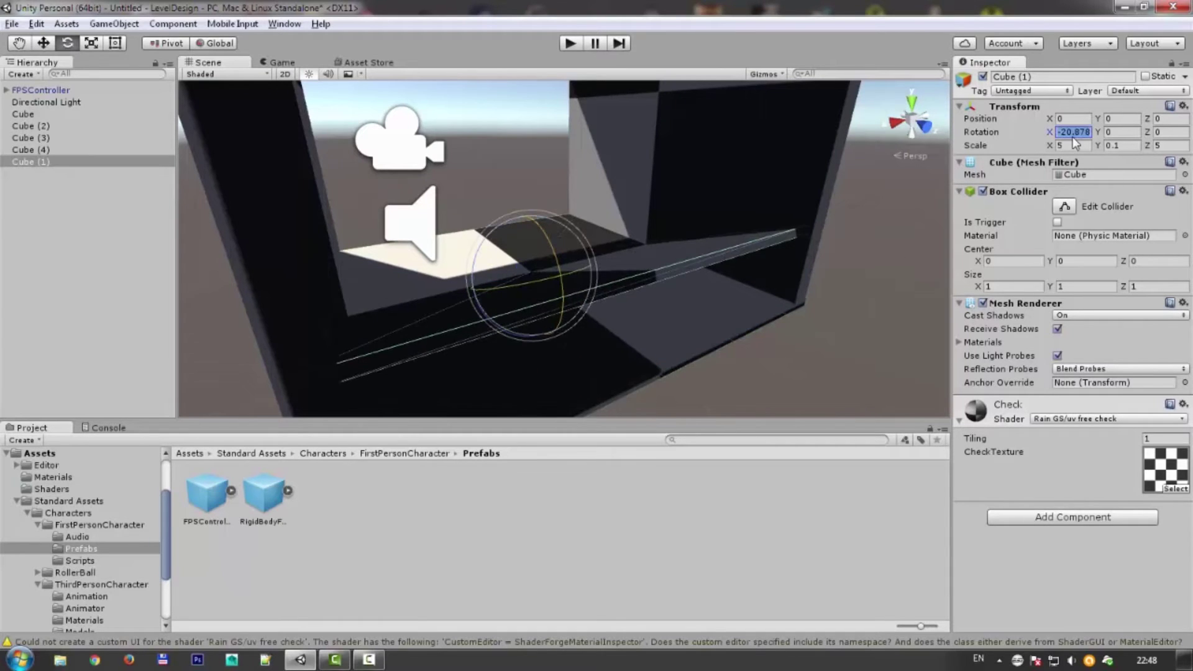
text(90)
key(Tab)
key(Tab)
Scale the panel to 3 on Z, move it to Y 1.5, Z -2.44, and start a playtest.
text(3w)
mouse_move(683, 249)
alt+mouse_down()
mouse_move(635, 244)
mouse_move(533, 146)
mouse_move(617, 212)
mouse_move(511, 240)
mouse_move(509, 209)
mouse_move(704, 261)
mouse_move(665, 210)
alt+mouse_up()
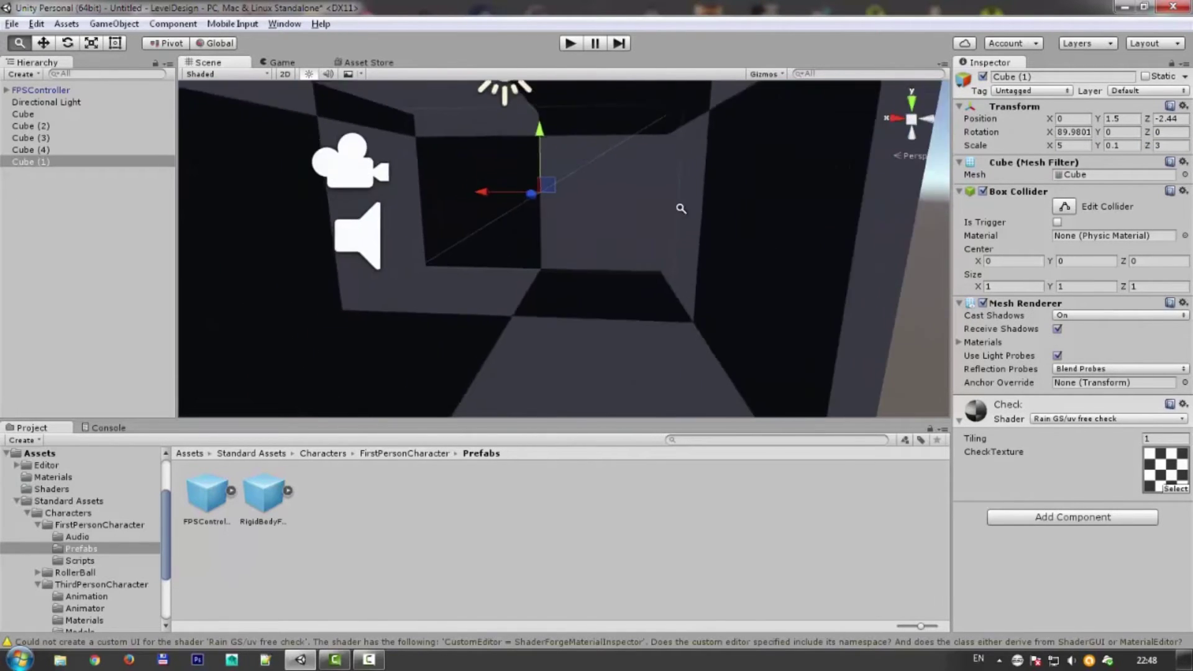
key(ctrl+p)
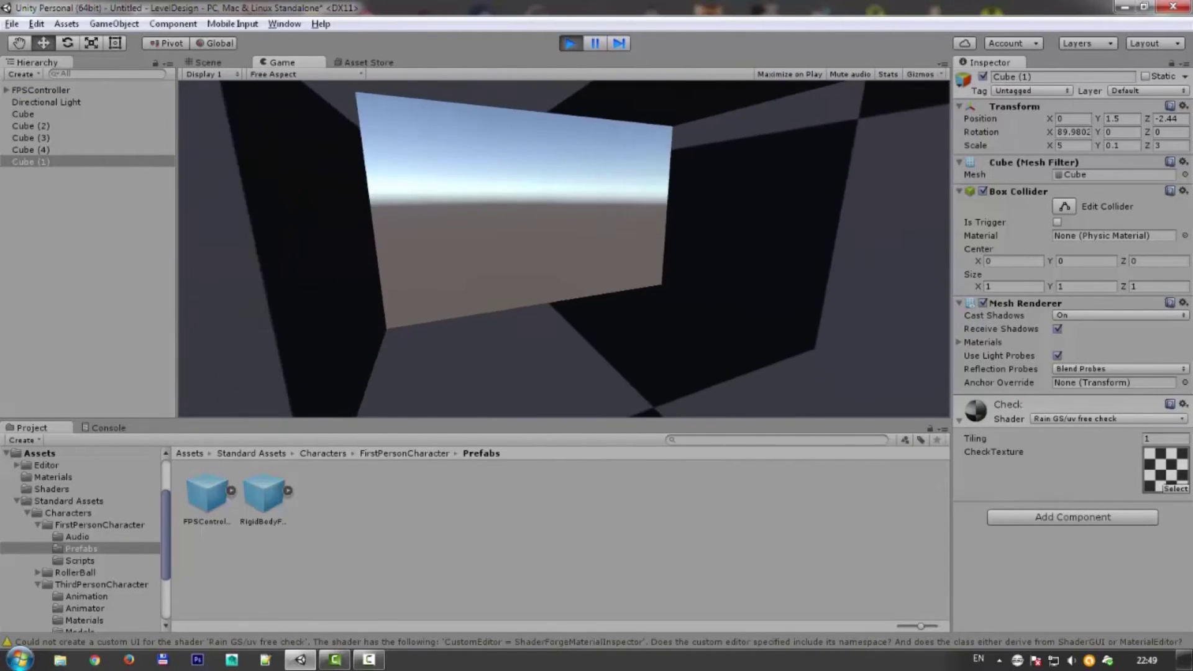
Stop the playtest, inspect the box's wall slabs, and select the front wall slab.
key(ctrl+p)
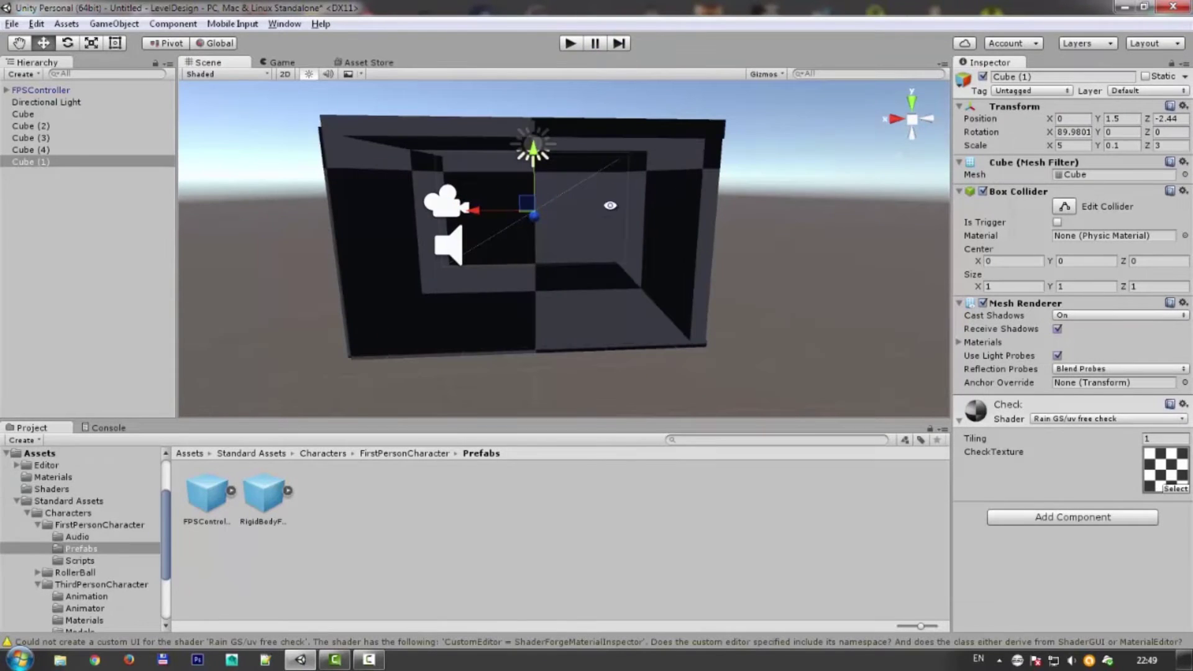
alt+drag(610, 205, 766, 190)
click(692, 207)
alt+drag(692, 207, 646, 217)
shift+click(526, 214)
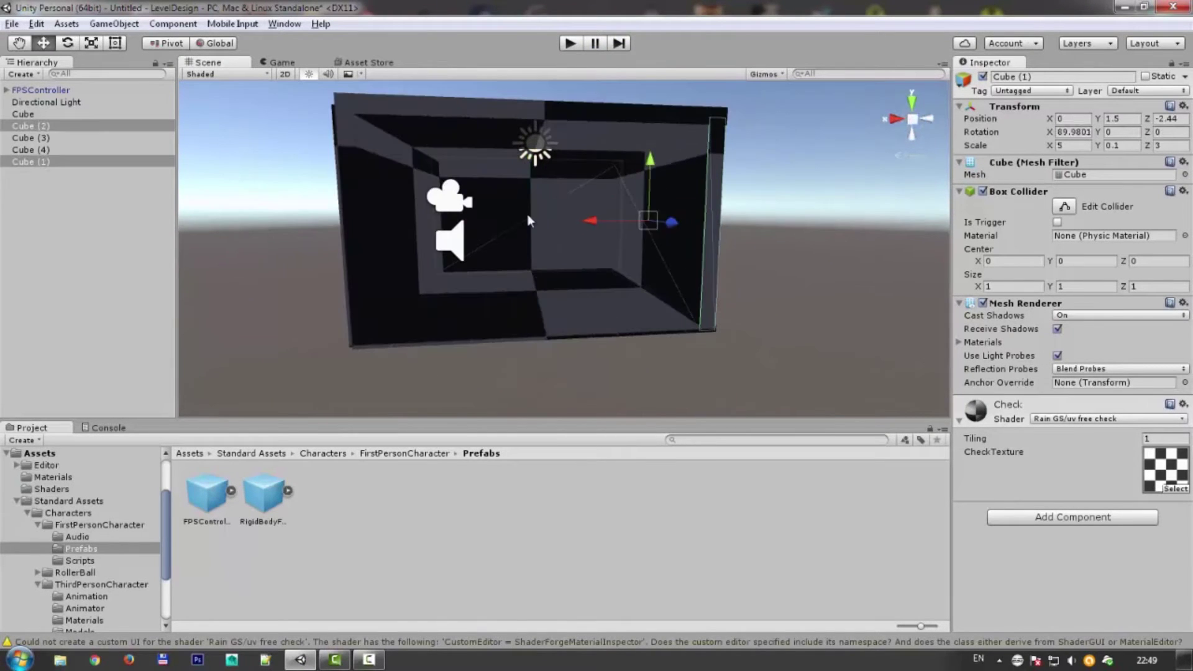
shift+click(373, 280)
click(1168, 144)
alt+drag(621, 211, 543, 212)
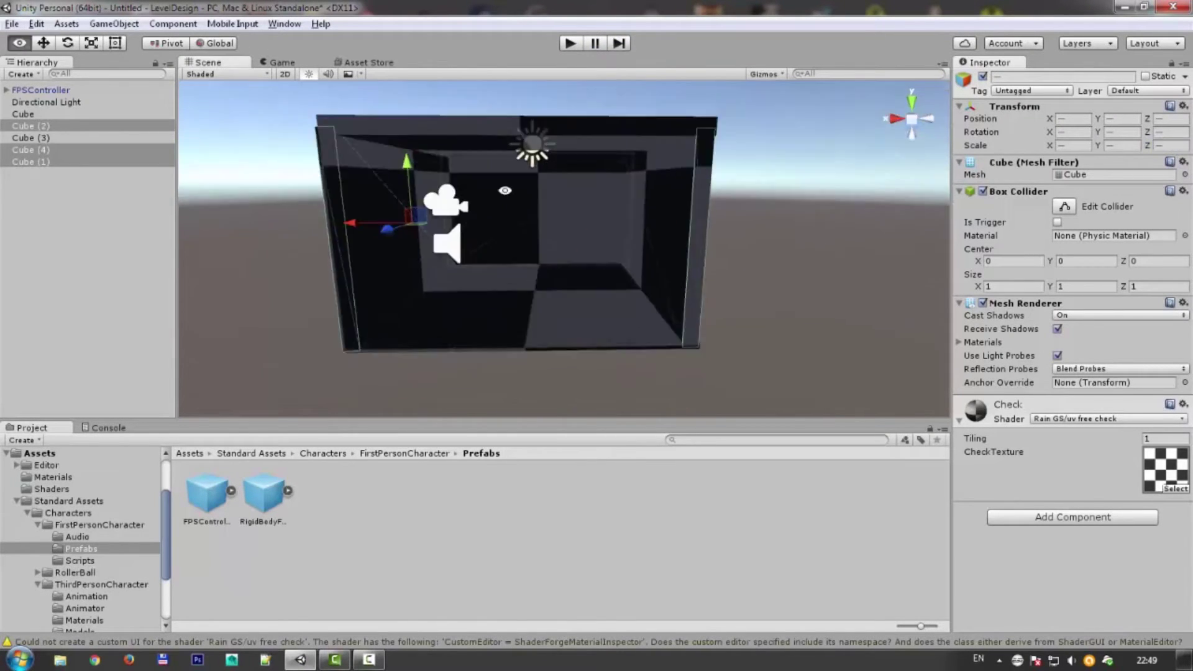
scroll(543, 211, up, 3)
key(r)
scroll(372, 155, down, 3)
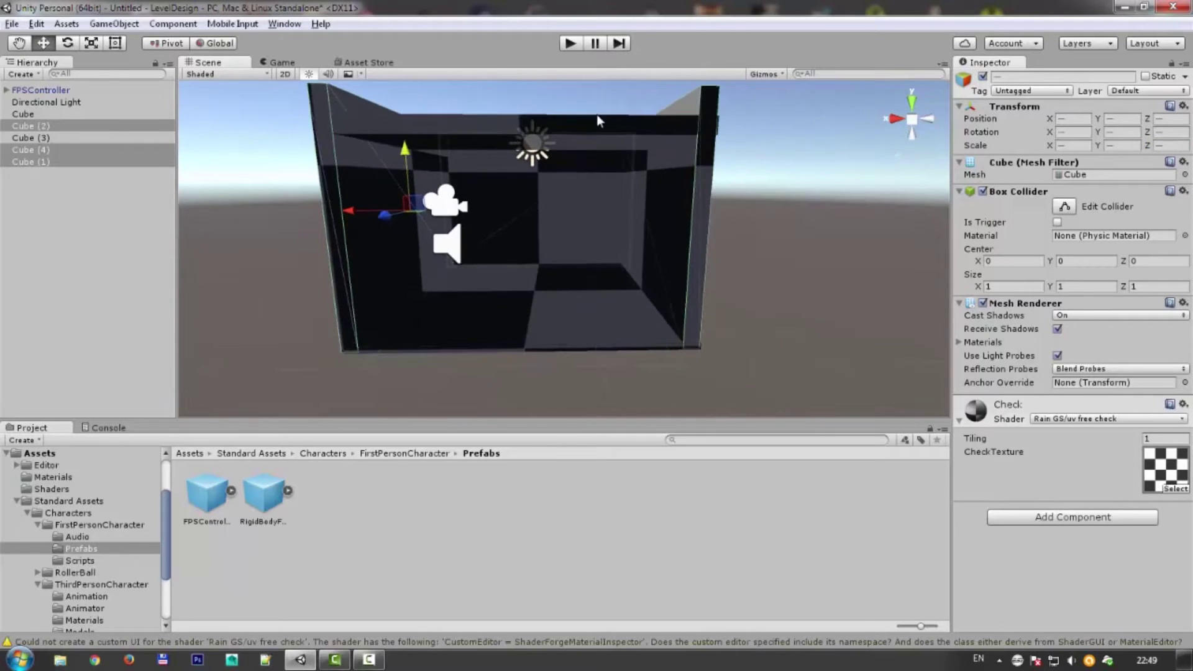
click(546, 100)
mouse_move(546, 143)
alt+mouse_down()
mouse_move(626, 167)
mouse_move(610, 226)
mouse_move(530, 236)
alt+mouse_up()
scroll(626, 167, down, 5)
click(660, 227)
Duplicate the front wall, narrow the copy to Scale X 2, and slide it to X 1.44.
key(ctrl+d)
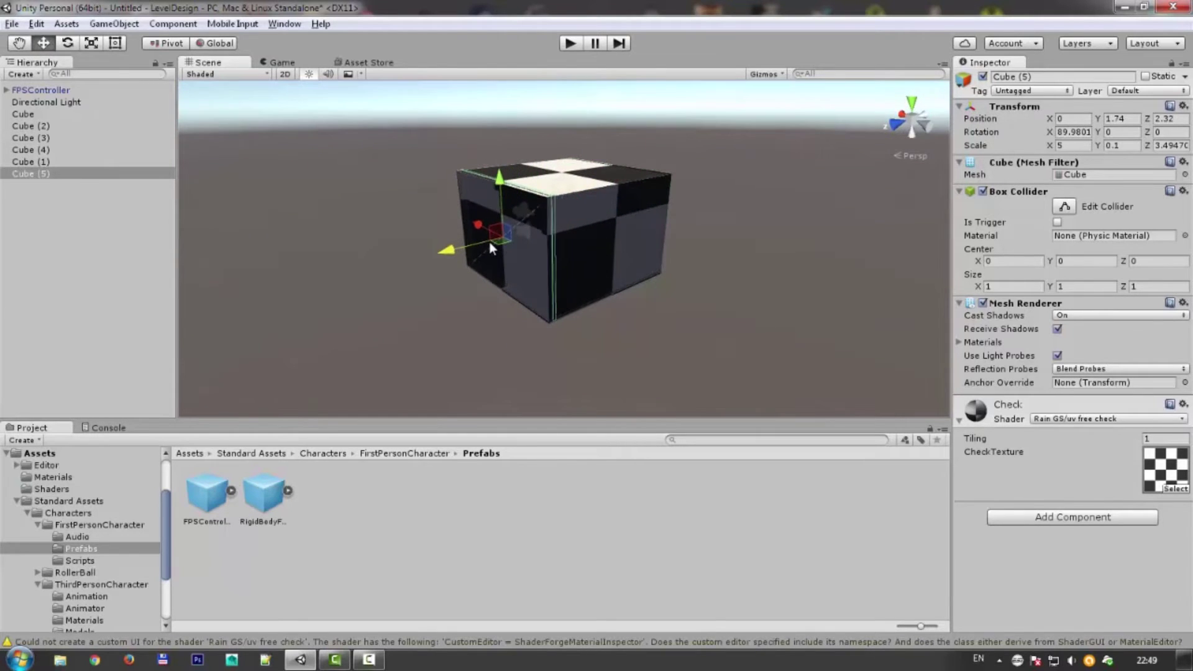
alt+drag(490, 241, 699, 290)
scroll(699, 290, up, 3)
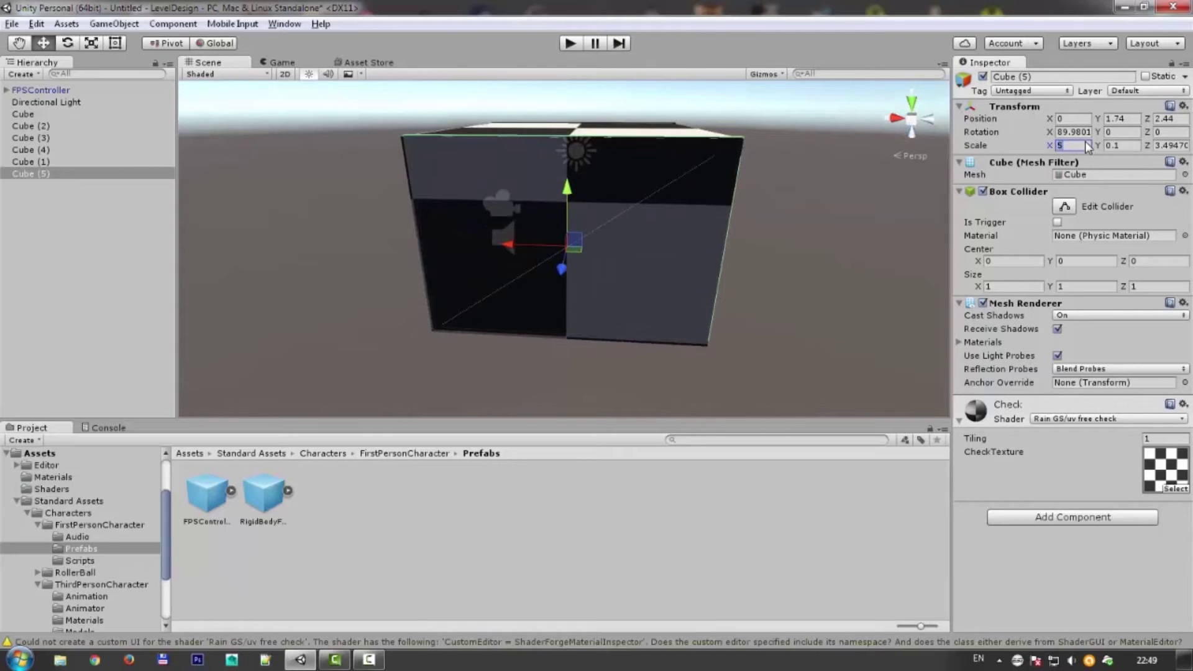
text(2)
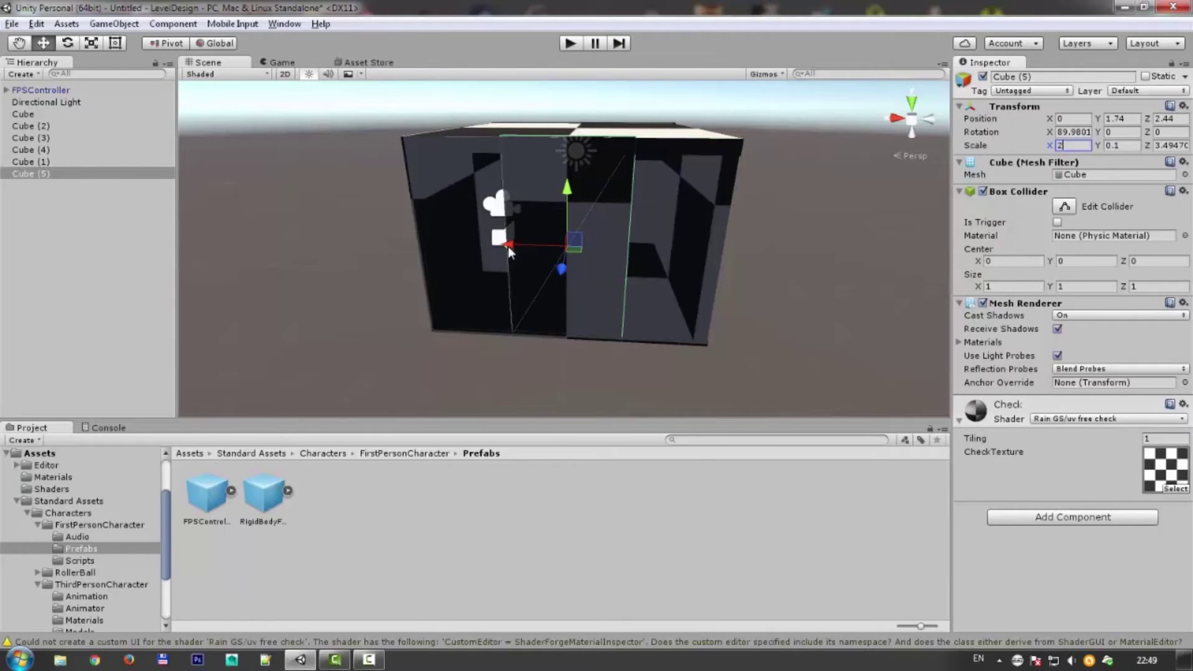
drag(505, 248, 424, 247)
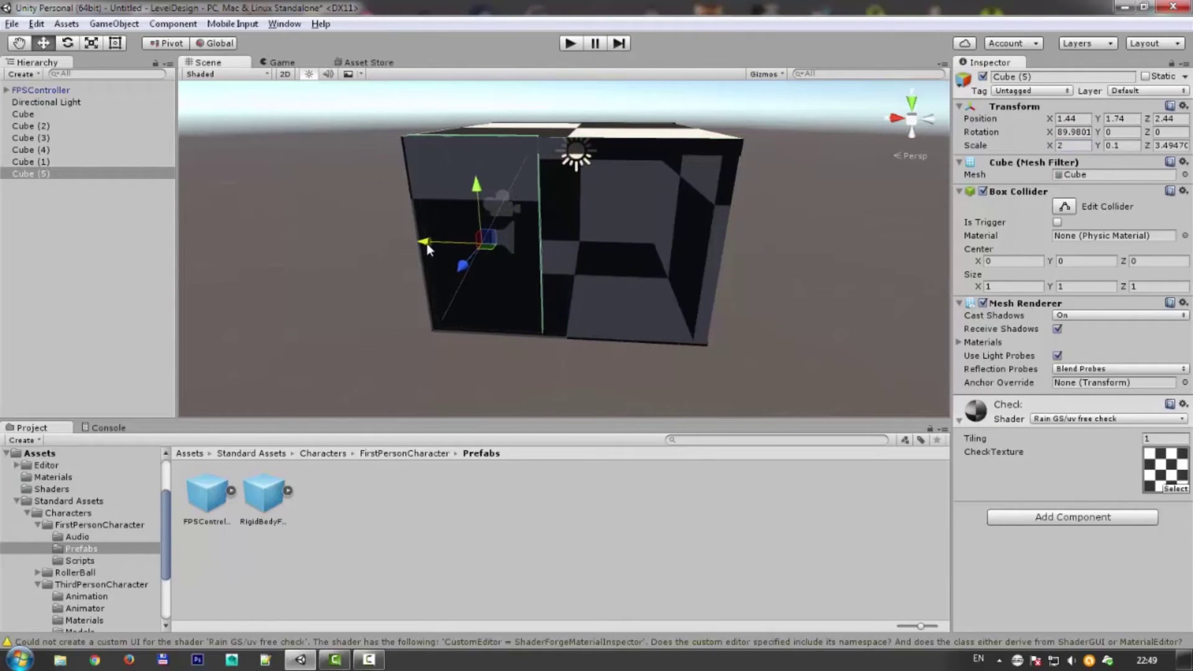
Duplicate the narrow slab to X -1.56, leaving a doorway gap, then start playtesting.
key(ctrl+d)
drag(442, 244, 595, 254)
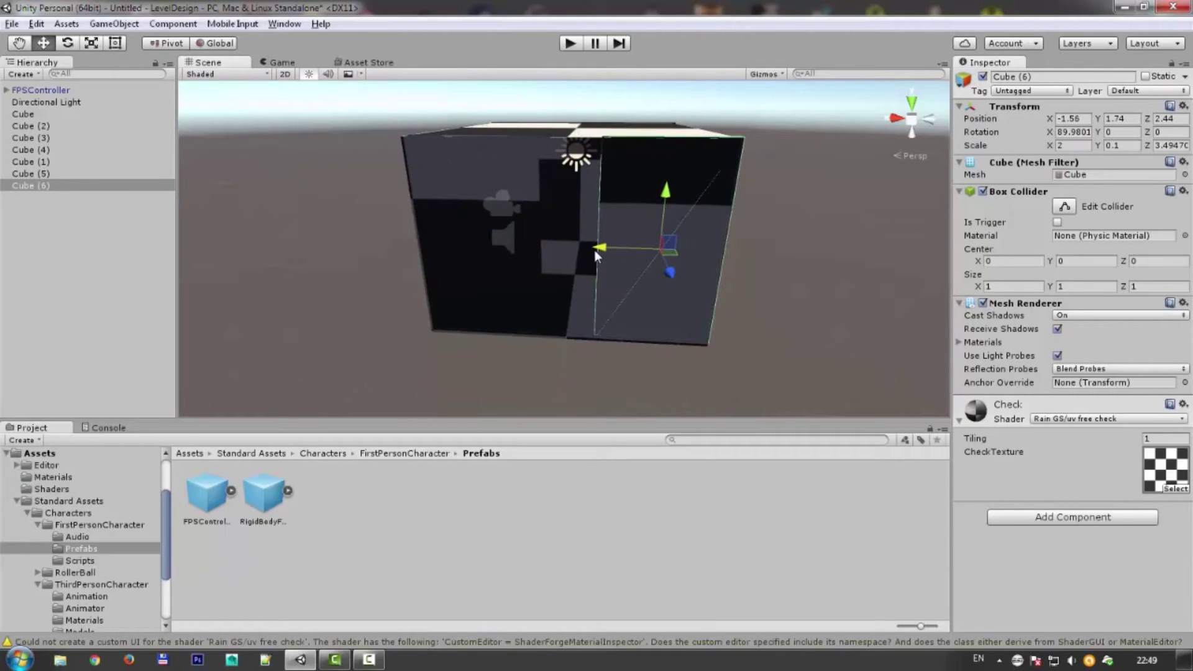
click(465, 289)
alt+right_drag(464, 290, 699, 175)
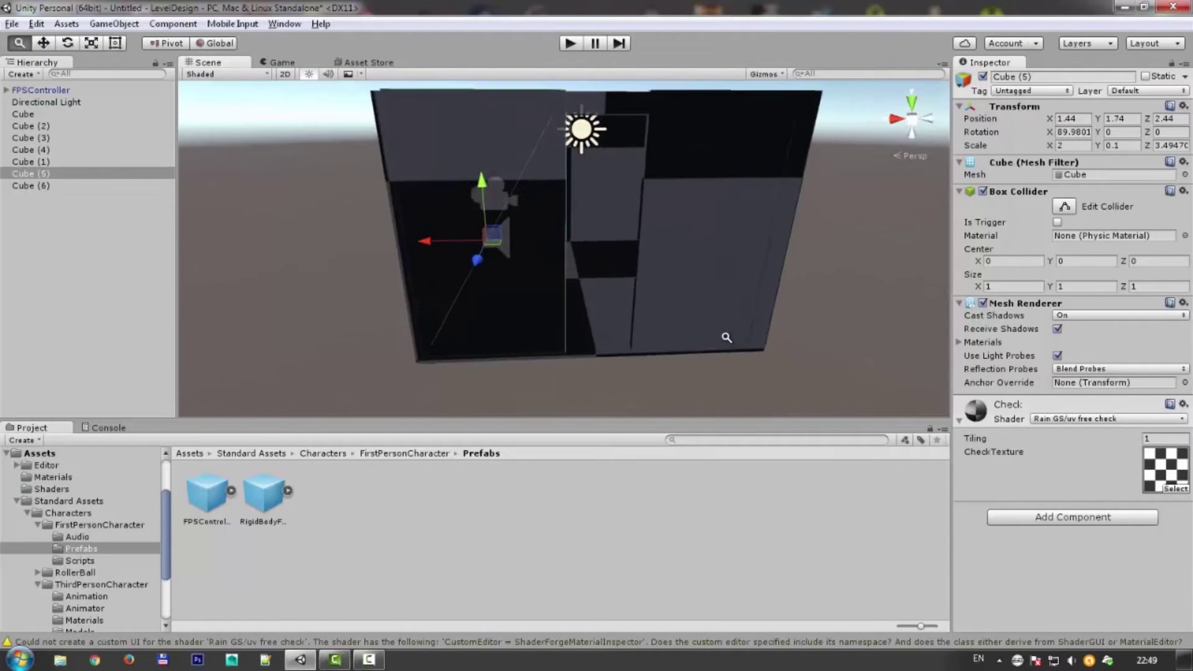
click(569, 41)
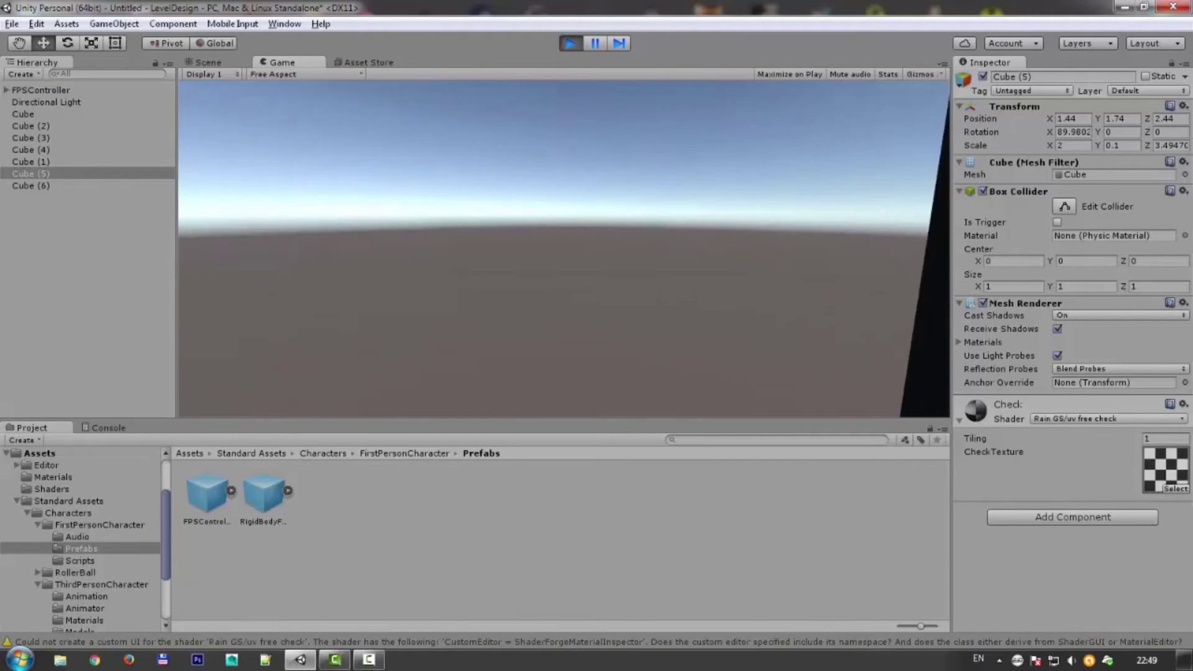
Stop the playtest and narrow the doorway slab to Scale X 1.7.
key(super)
click(570, 43)
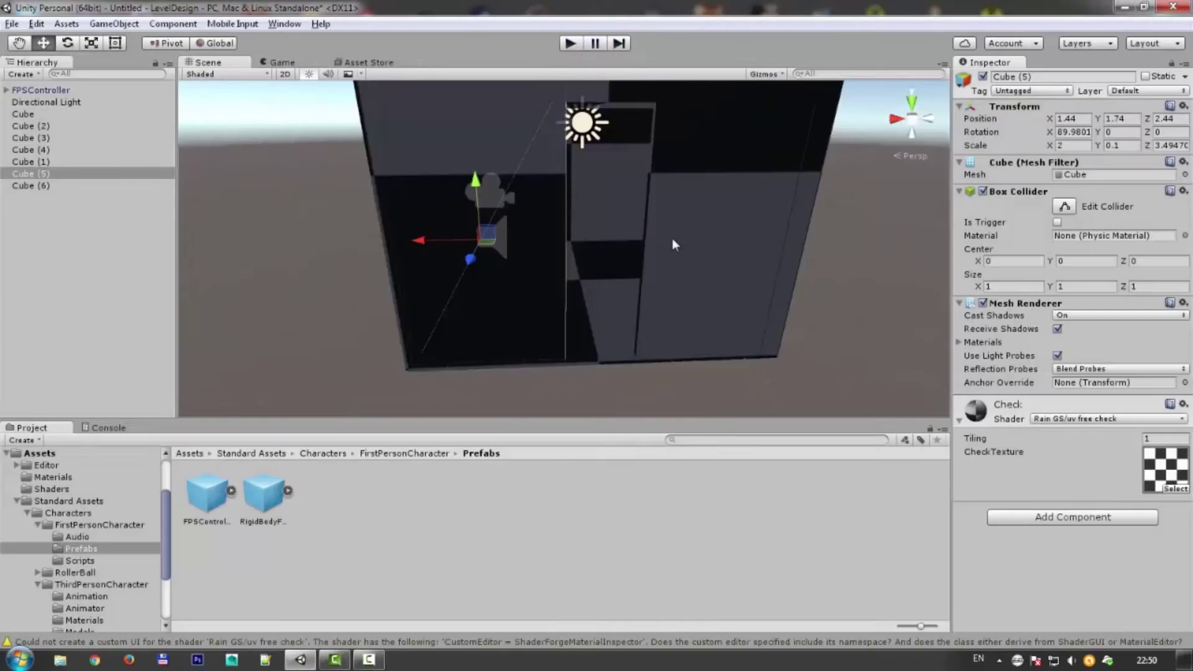
scroll(663, 245, up, 3)
scroll(579, 248, up, 2)
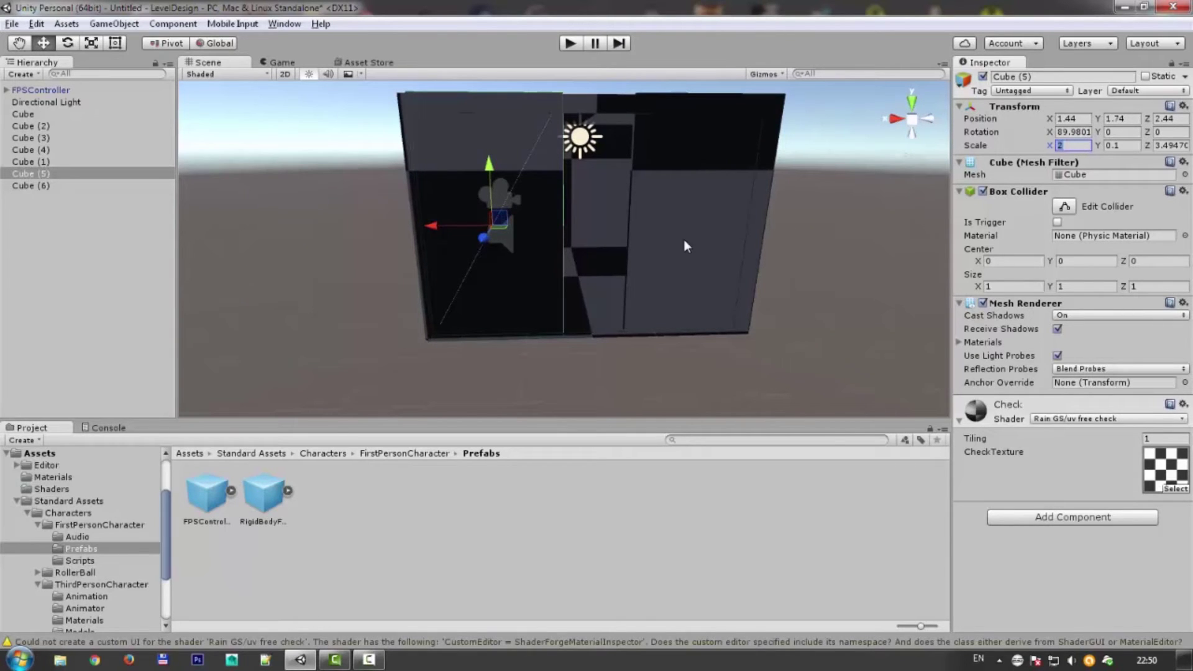
text(1.7)
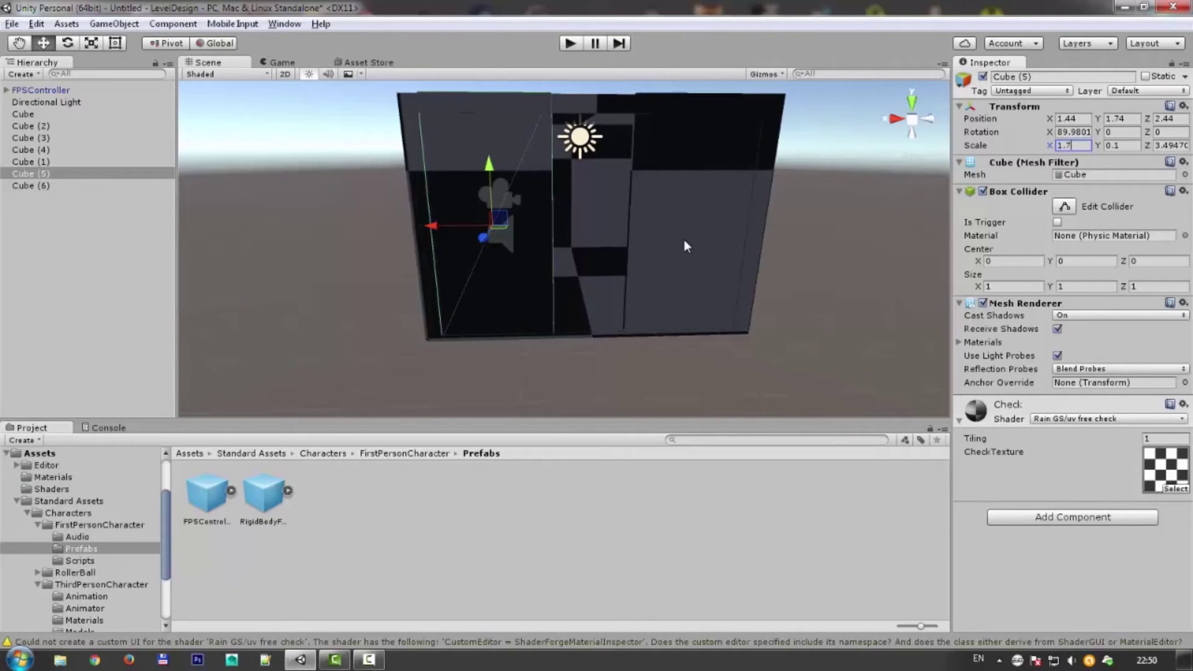
mouse_move(441, 227)
mouse_down()
mouse_move(423, 233)
mouse_move(669, 234)
mouse_up()
Duplicate the narrowed slab into a new flat slab and correct its width to 1.7.
key(ctrl+d)
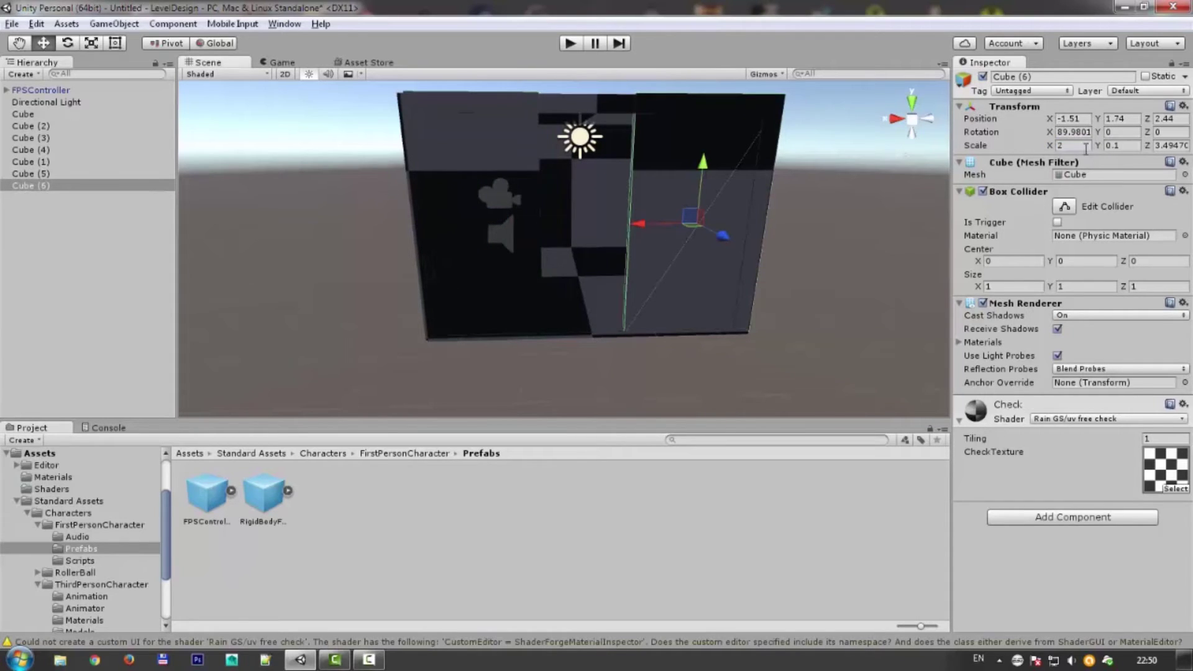
text(1.67)
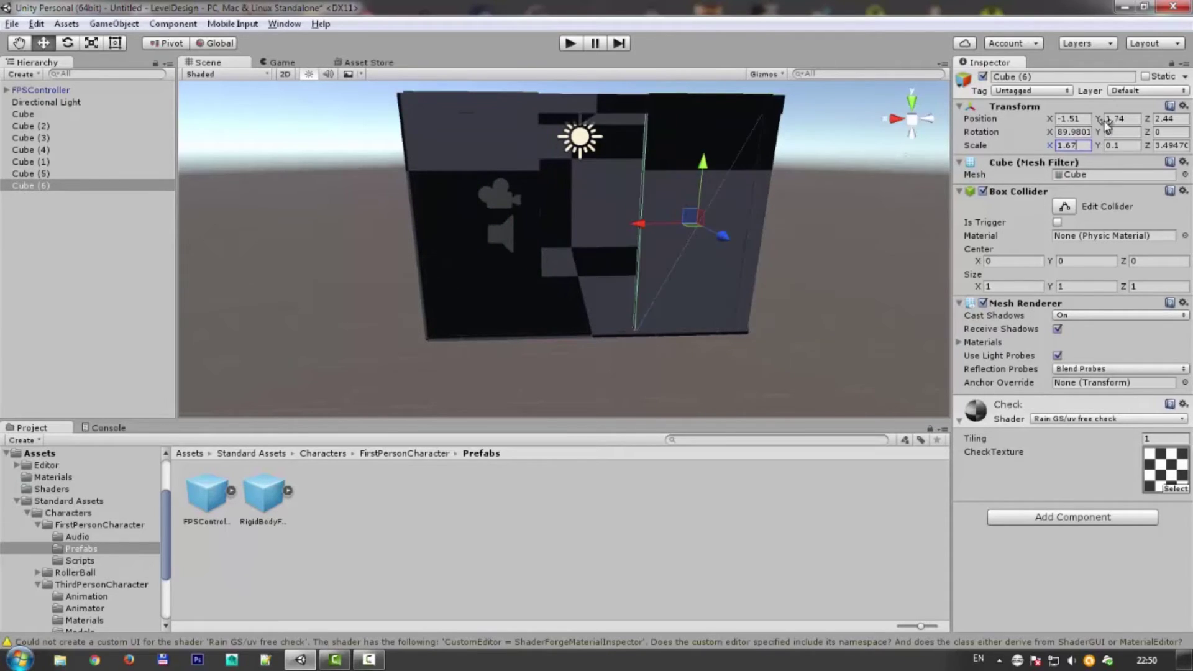
key(BackSpace)
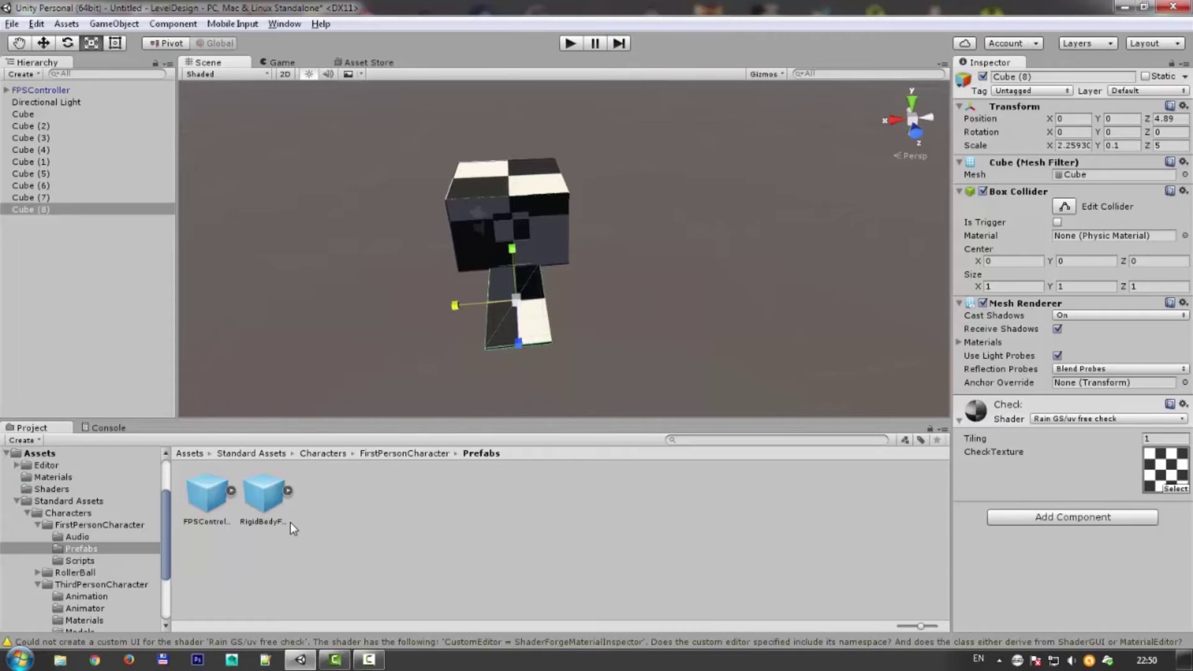
Tilt Cube (8) to Rotation X 35 and lower it to Y -1.427, Z 4.494 beneath the doorway.
mouse_move(841, 345)
alt+mouse_down()
mouse_move(741, 209)
mouse_move(651, 277)
alt+mouse_up()
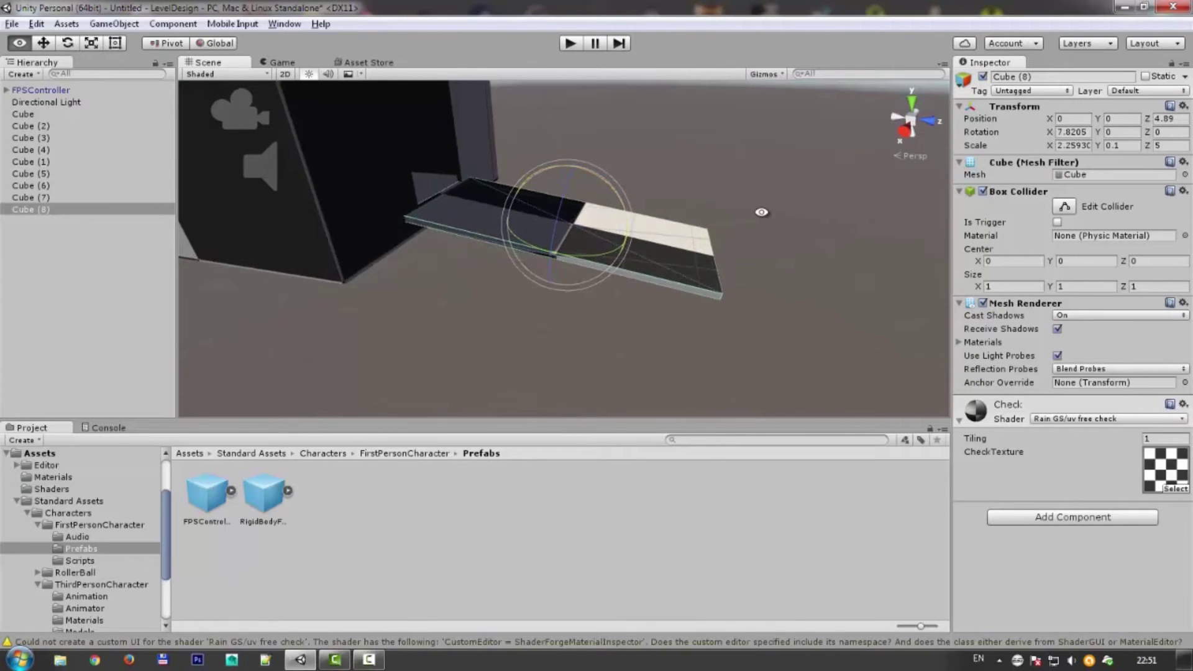
alt+drag(761, 211, 1052, 194)
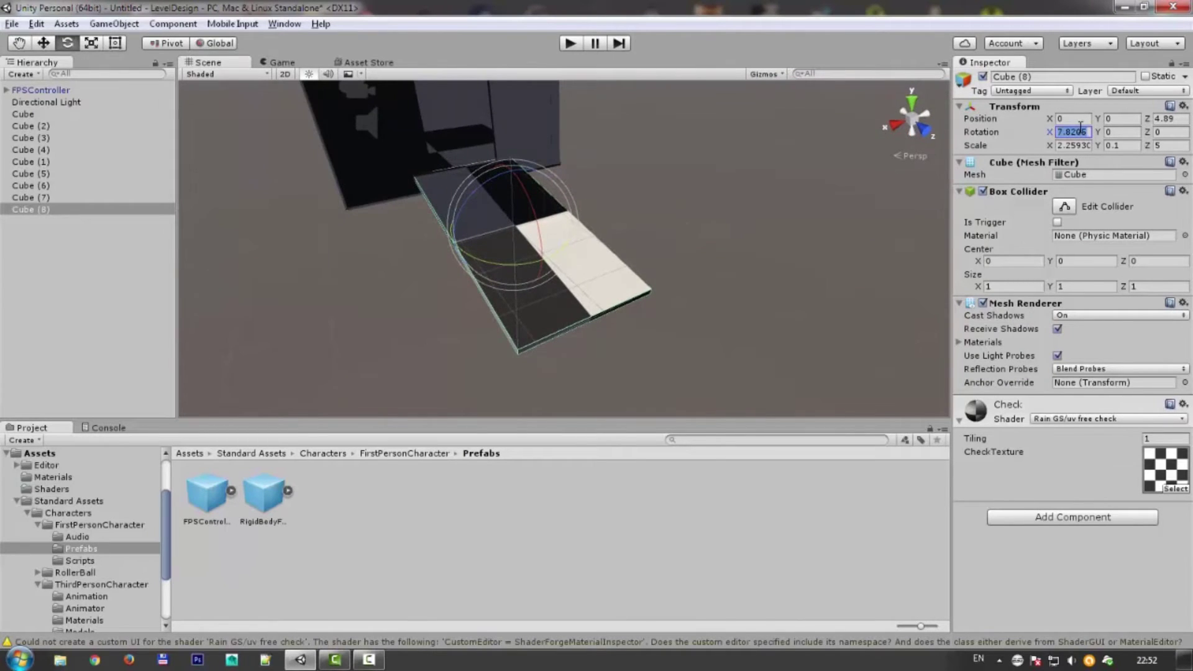
text(35)
alt+drag(694, 205, 766, 178)
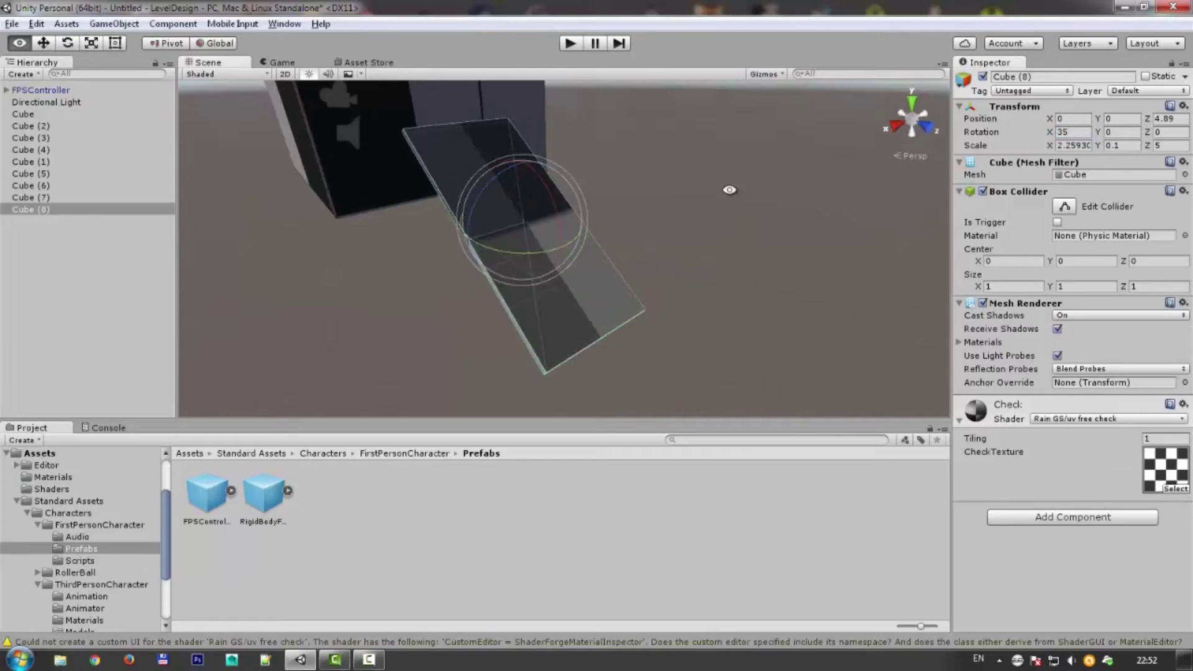
drag(579, 169, 576, 211)
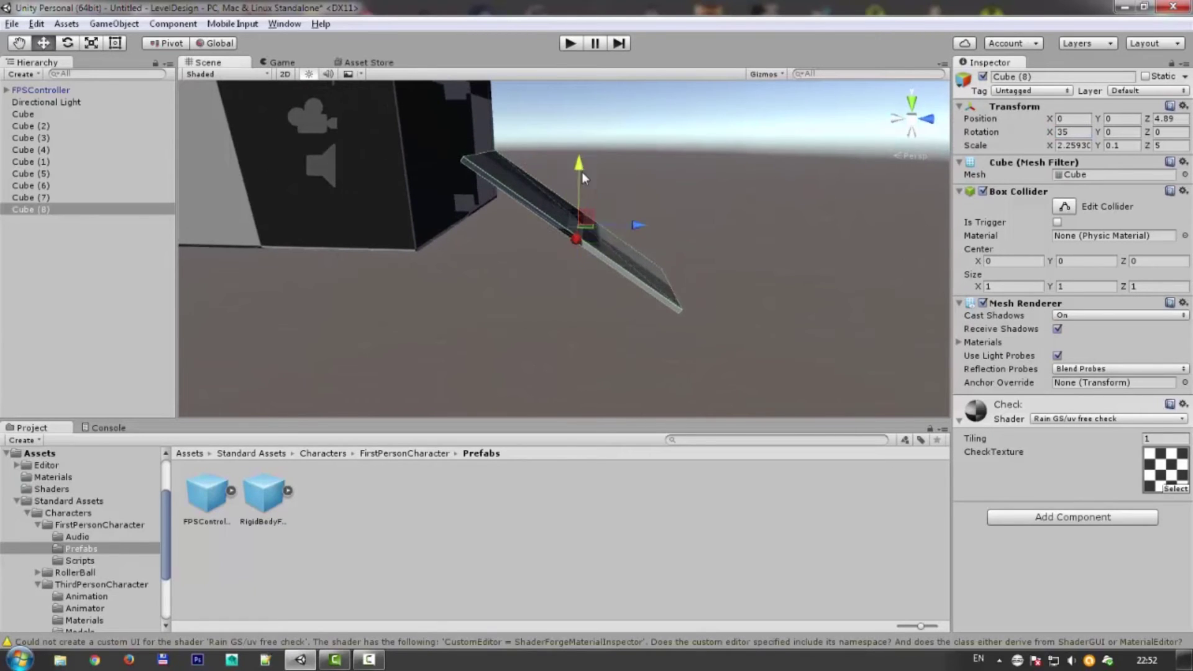
drag(641, 274, 618, 273)
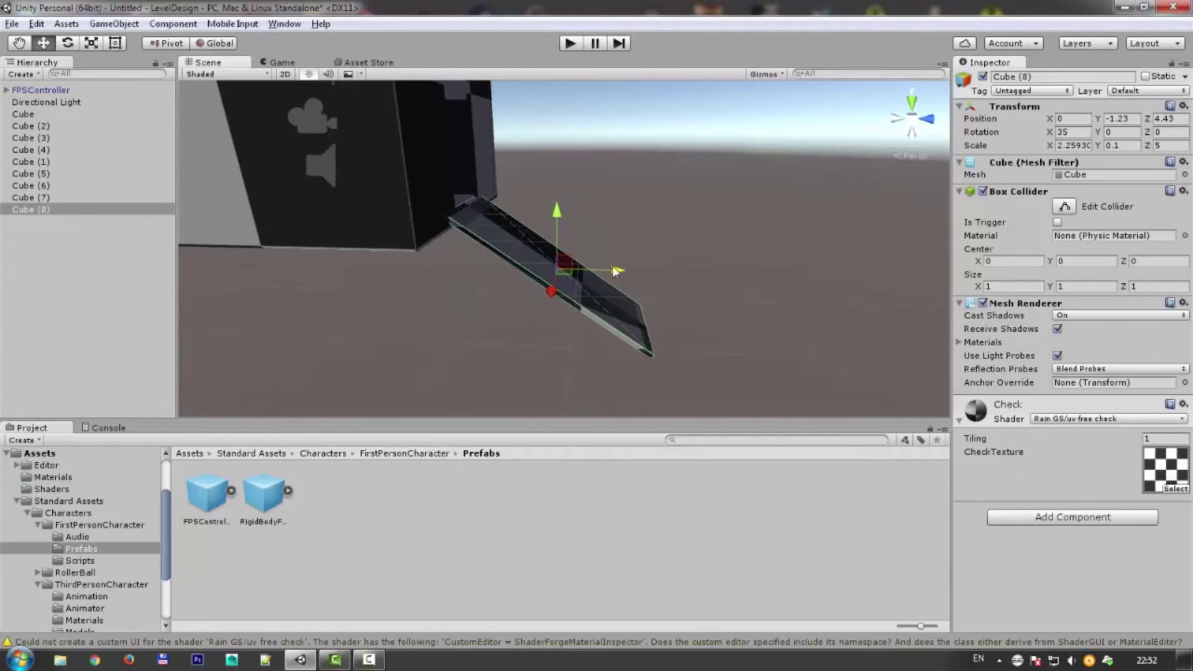
mouse_move(559, 213)
mouse_down()
mouse_move(492, 251)
mouse_move(679, 248)
mouse_move(609, 327)
mouse_move(495, 333)
mouse_move(436, 264)
mouse_up()
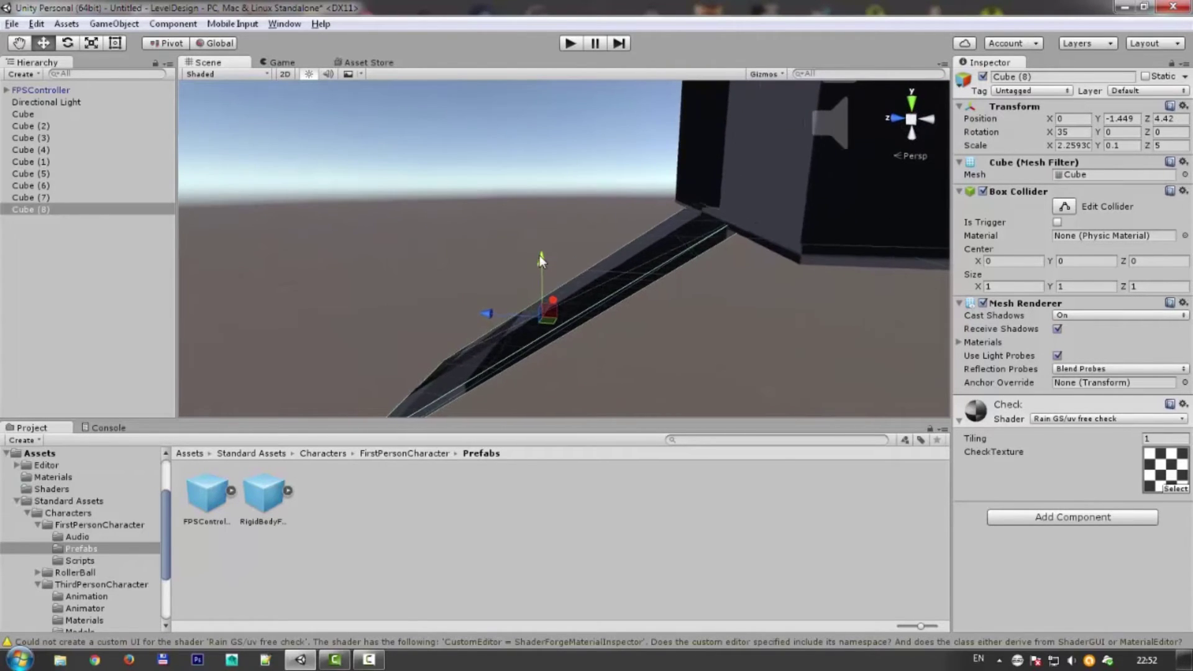
mouse_move(483, 312)
mouse_down()
mouse_move(478, 239)
mouse_move(883, 263)
mouse_move(721, 229)
mouse_move(559, 279)
mouse_move(443, 278)
mouse_move(516, 267)
mouse_up()
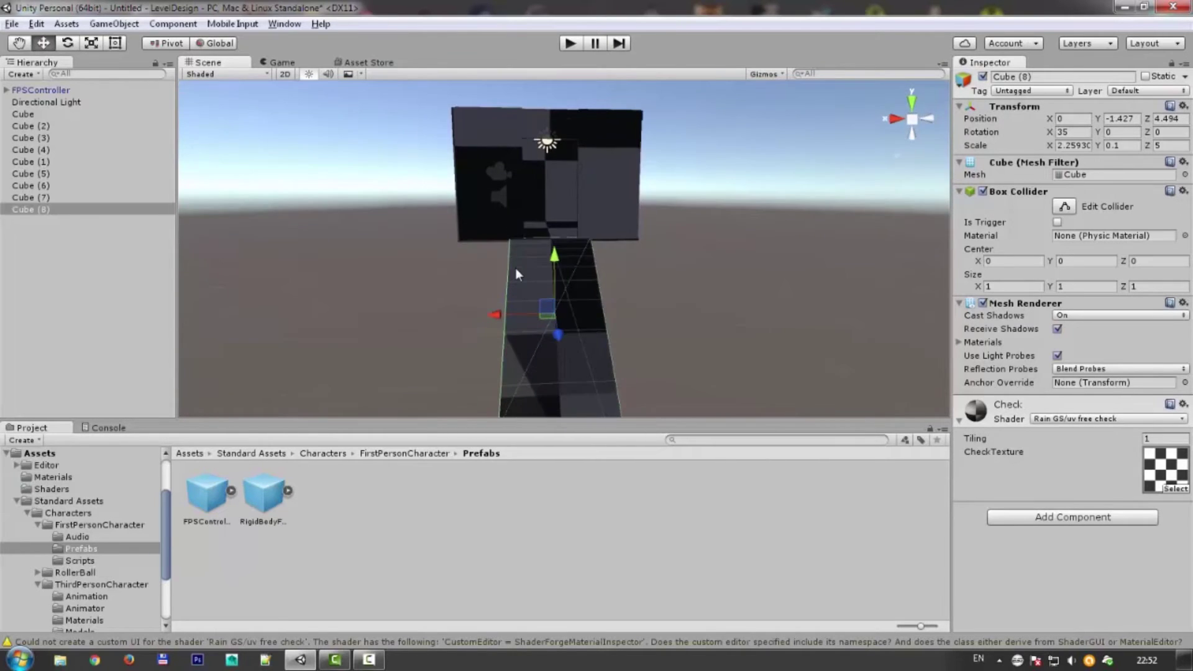
Duplicate the ramp slab and stand the copy upright at Rotation Z 90.
key(ctrl+d)
mouse_move(500, 224)
mouse_down()
mouse_move(501, 172)
mouse_move(683, 187)
mouse_move(926, 166)
mouse_up()
key(ctrl+d)
text(90)
key(Return)
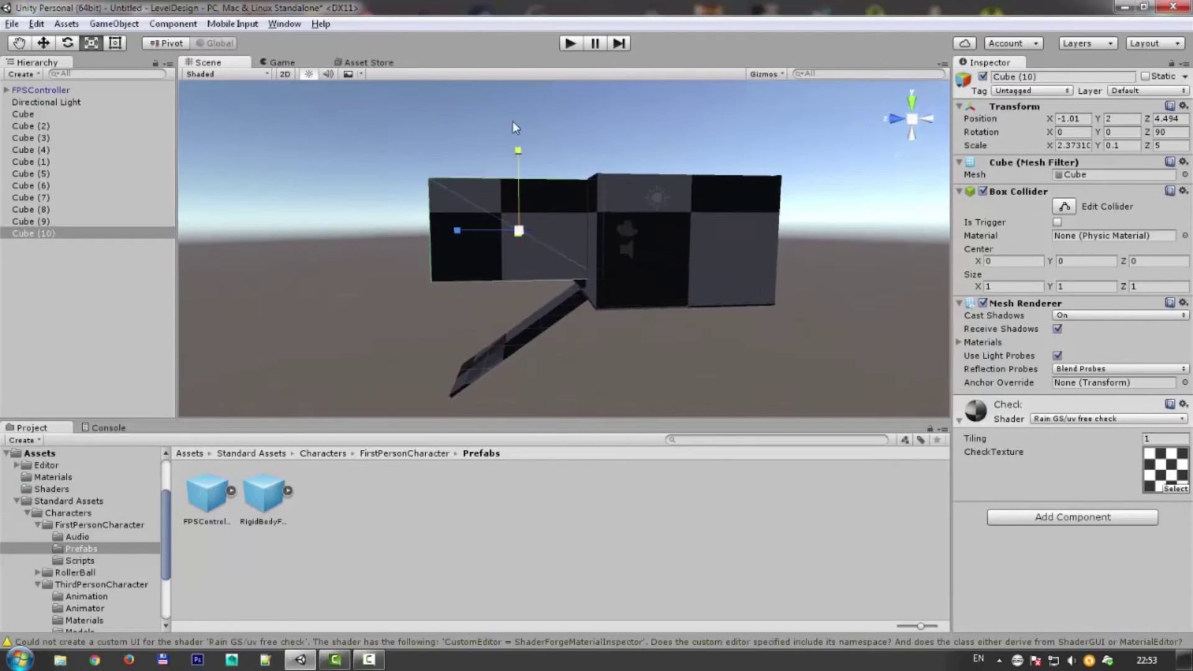
Resize the standing wall, mirror a copy onto the ramp's other side, and start playtesting.
mouse_move(532, 249)
alt+mouse_down()
mouse_move(761, 274)
mouse_move(727, 292)
mouse_move(675, 239)
alt+mouse_up()
key(r)
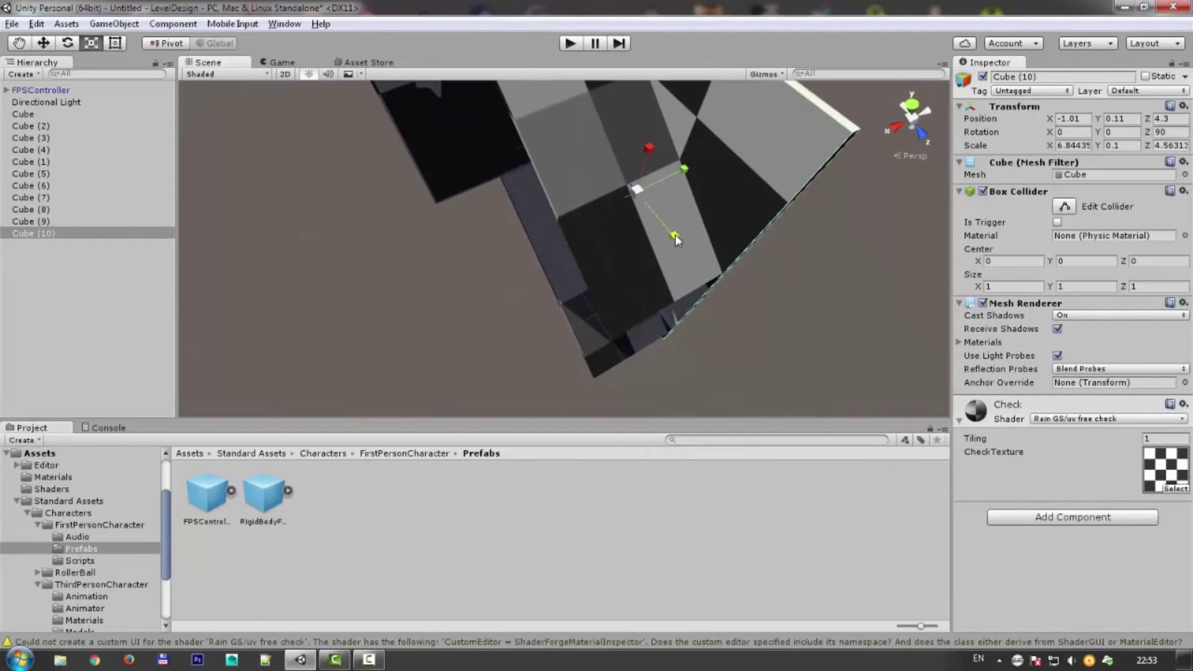
key(ctrl+d)
alt+drag(674, 233, 586, 209)
click(570, 43)
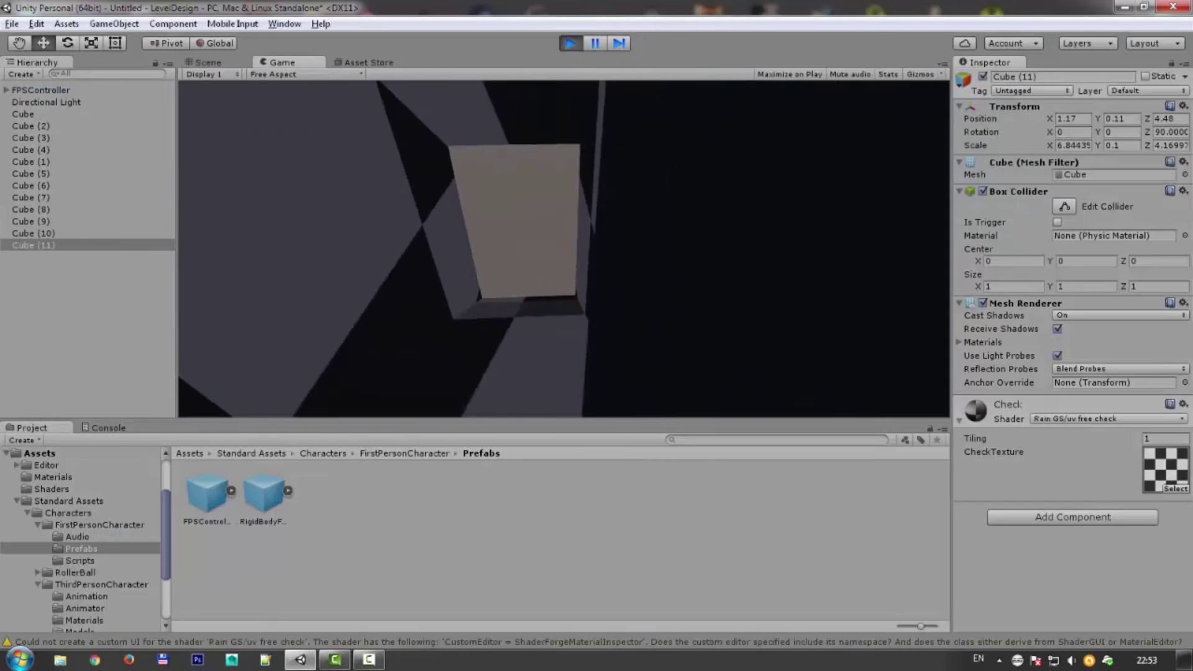
Stop the playtest and set the sloping slab's depth to 5.
key(ctrl+p)
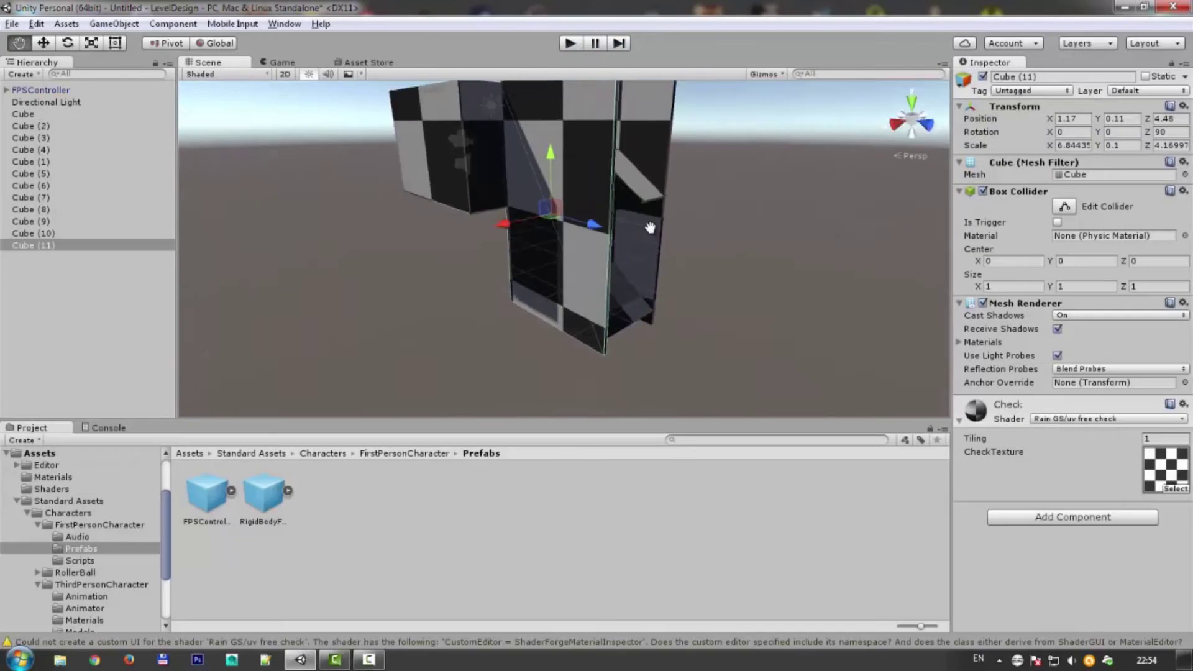
alt+drag(649, 228, 503, 252)
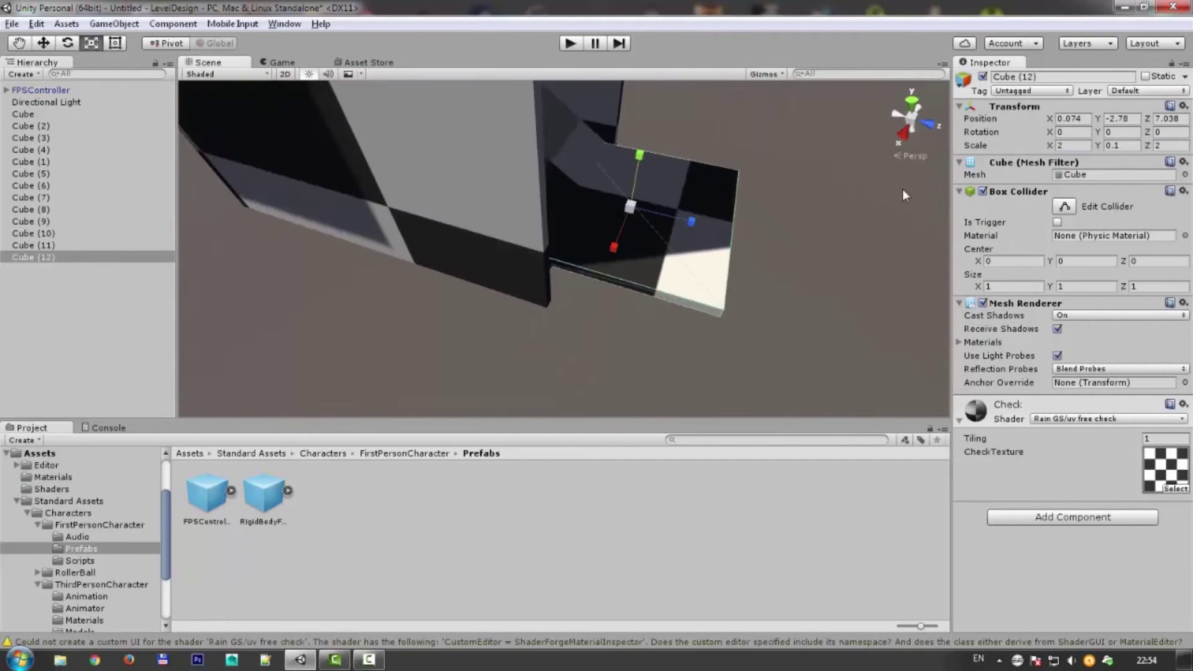
alt+drag(713, 167, 824, 242)
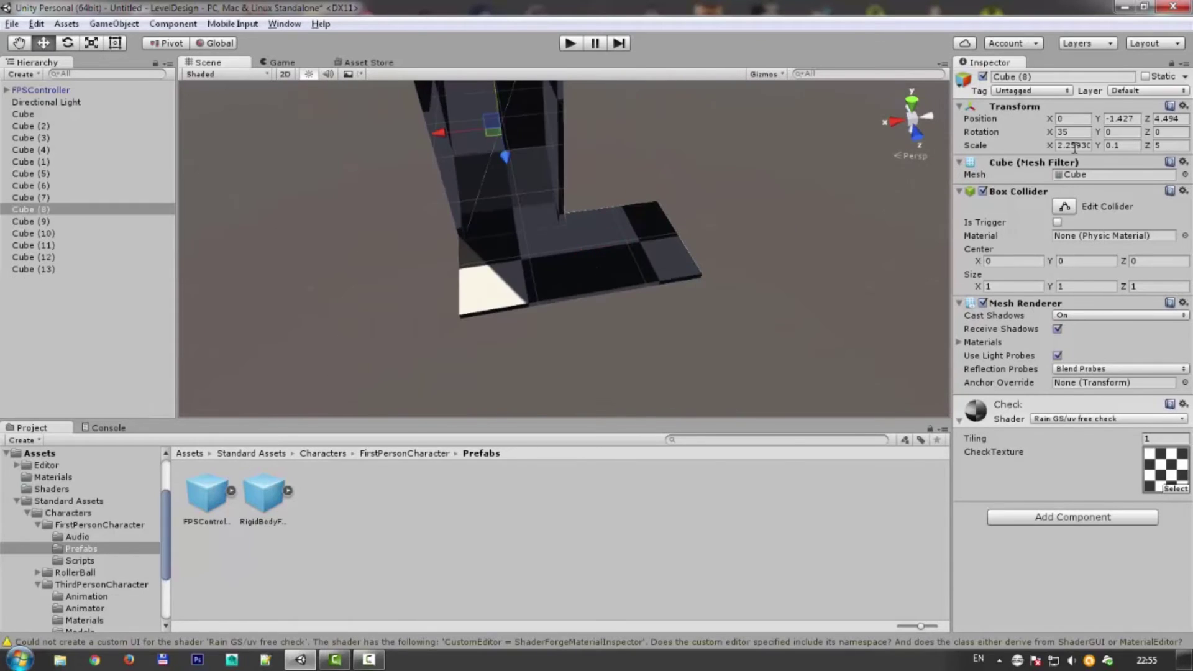
key(Return)
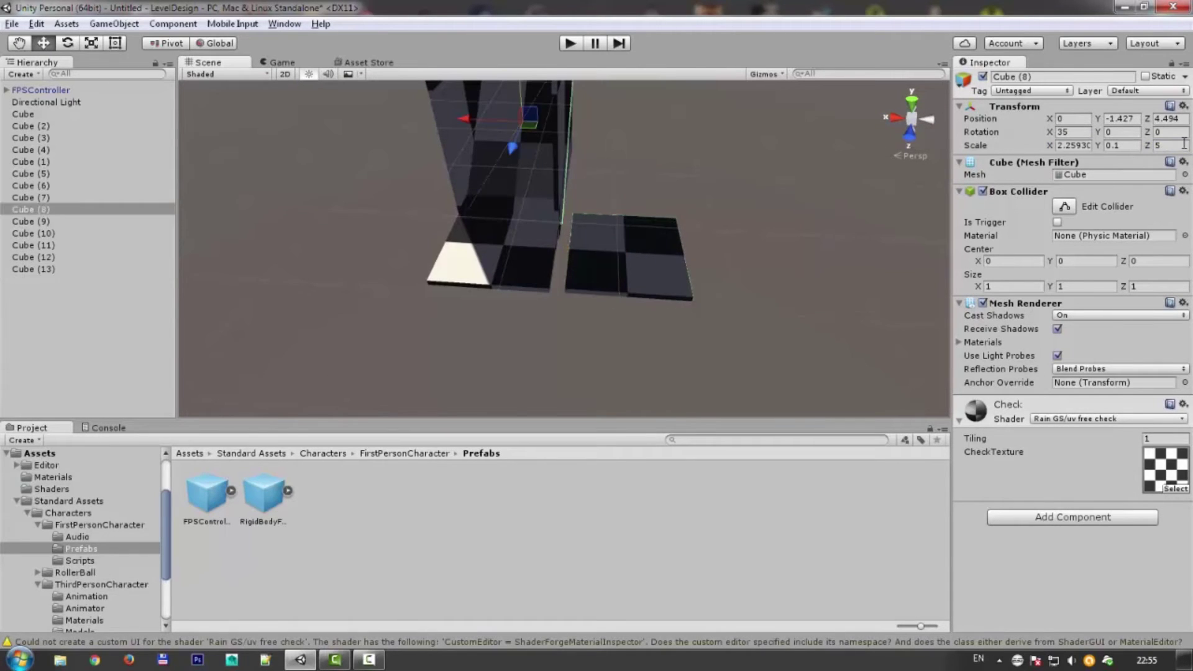
text(5)
key(Return)
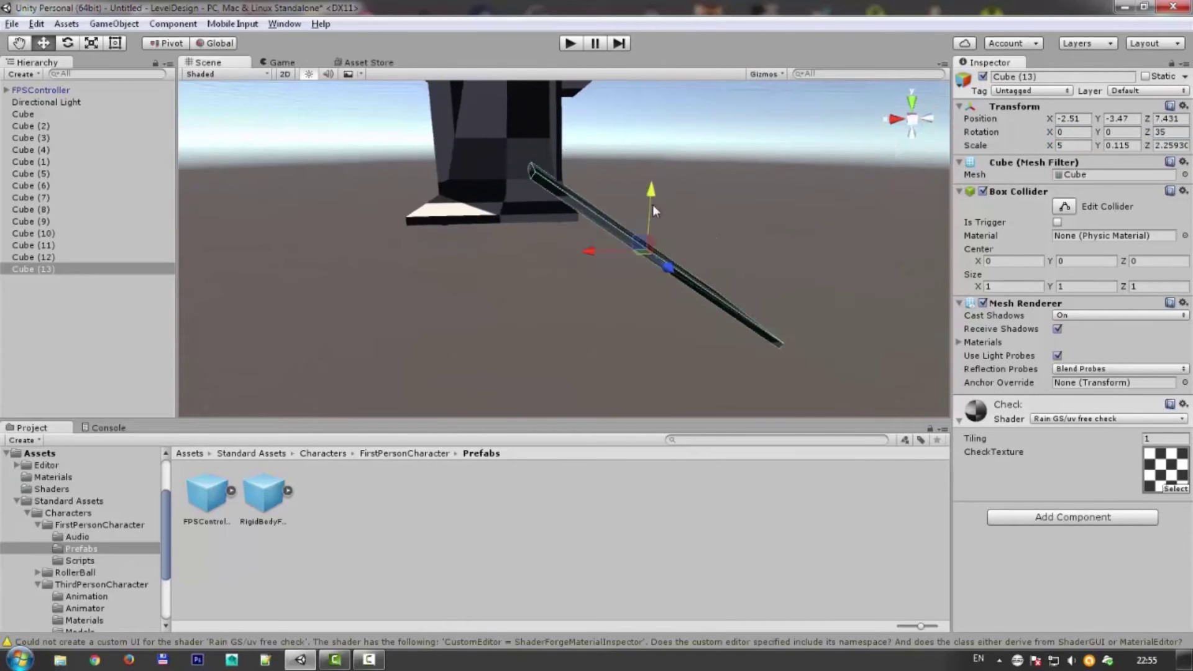
Focus on Cube (11), duplicate it into Cube (14) along the ramp, and playtest.
alt+drag(504, 291, 531, 218)
click(479, 240)
key(f)
scroll(507, 261, down, 3)
scroll(506, 261, up, 3)
mouse_move(606, 269)
alt+mouse_down()
mouse_move(657, 303)
mouse_move(772, 252)
mouse_move(512, 206)
mouse_move(632, 221)
mouse_move(583, 215)
mouse_move(724, 184)
mouse_move(577, 197)
mouse_move(530, 230)
mouse_move(832, 387)
mouse_move(546, 213)
mouse_move(615, 355)
alt+mouse_up()
key(ctrl+d)
key(ctrl+d)
key(ctrl+d)
key(ctrl+d)
key(ctrl+p)
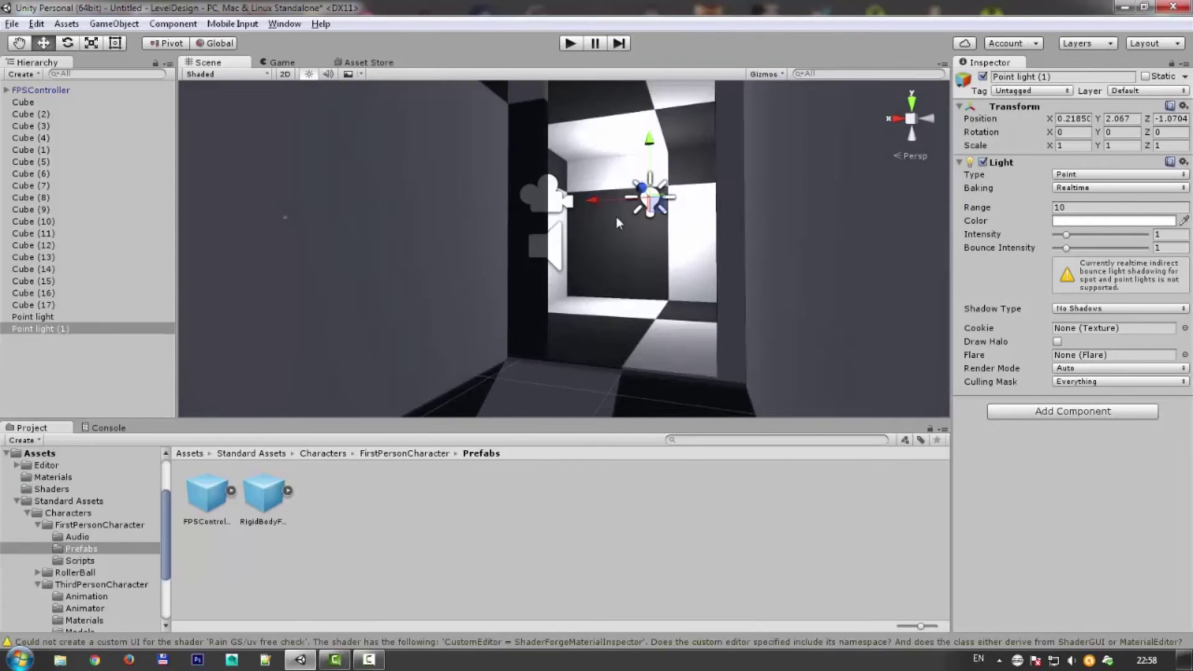
Move the point light inside the room, duplicate it, and playtest the lighting.
alt+right_drag(616, 216, 998, 381)
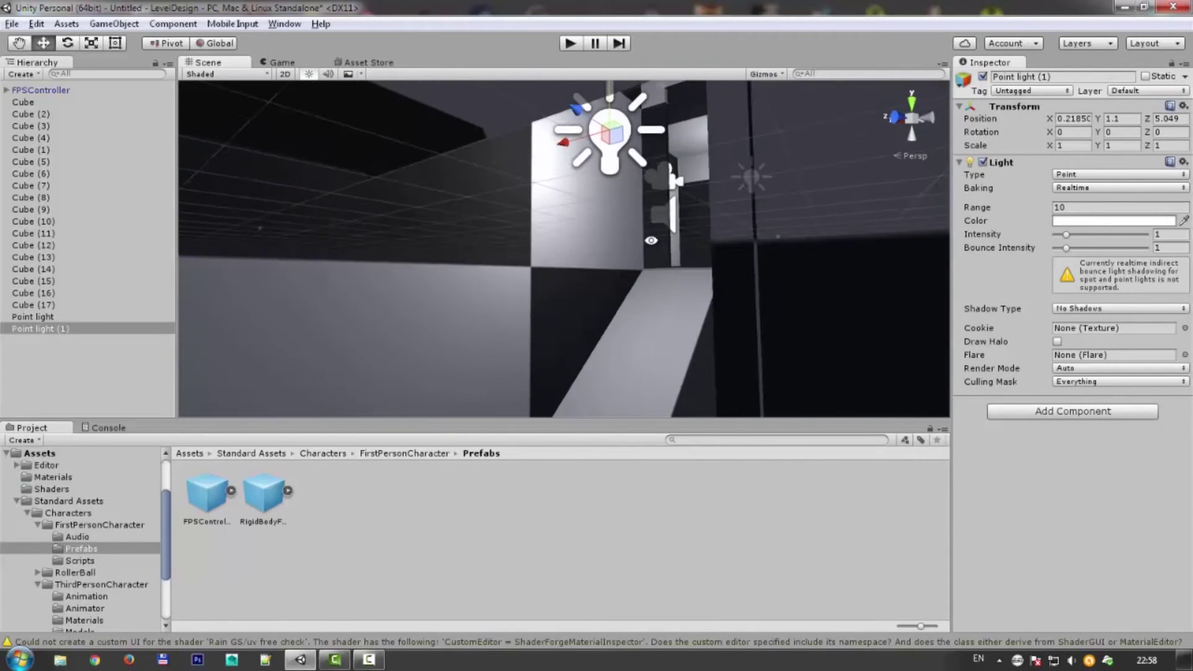
key(ctrl+d)
key(ctrl+p)
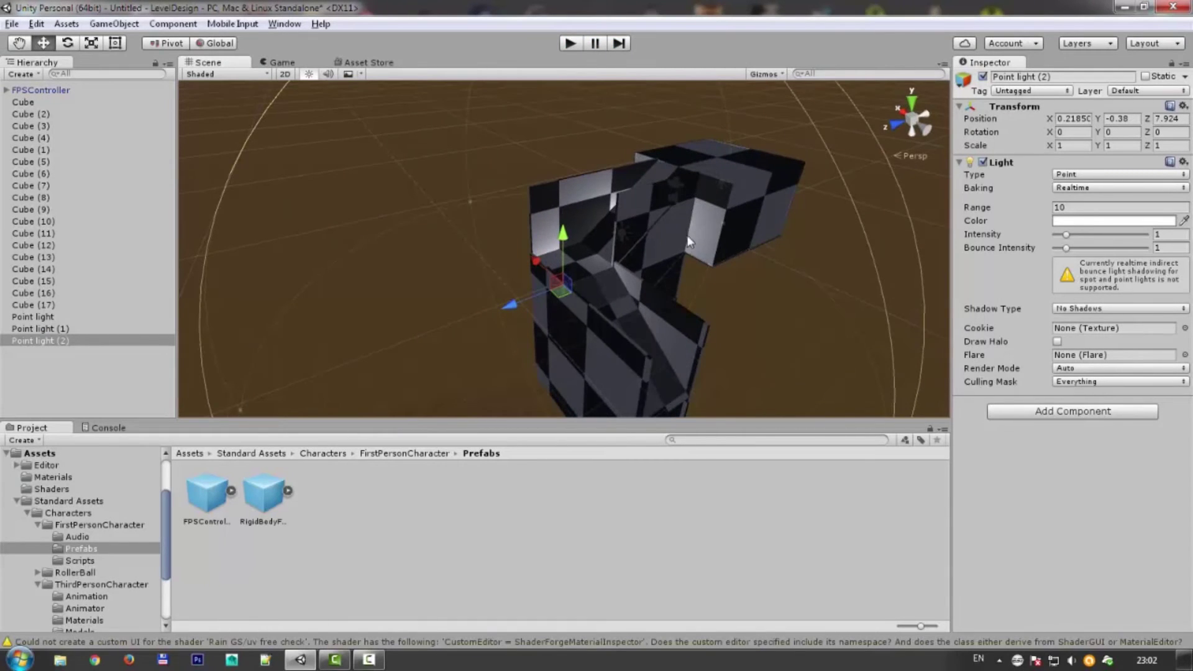
Inspect the light from above and select a group of slabs together with the light.
alt+drag(685, 242, 622, 247)
alt+right_drag(623, 247, 621, 278)
alt+drag(621, 278, 647, 269)
drag(669, 313, 566, 125)
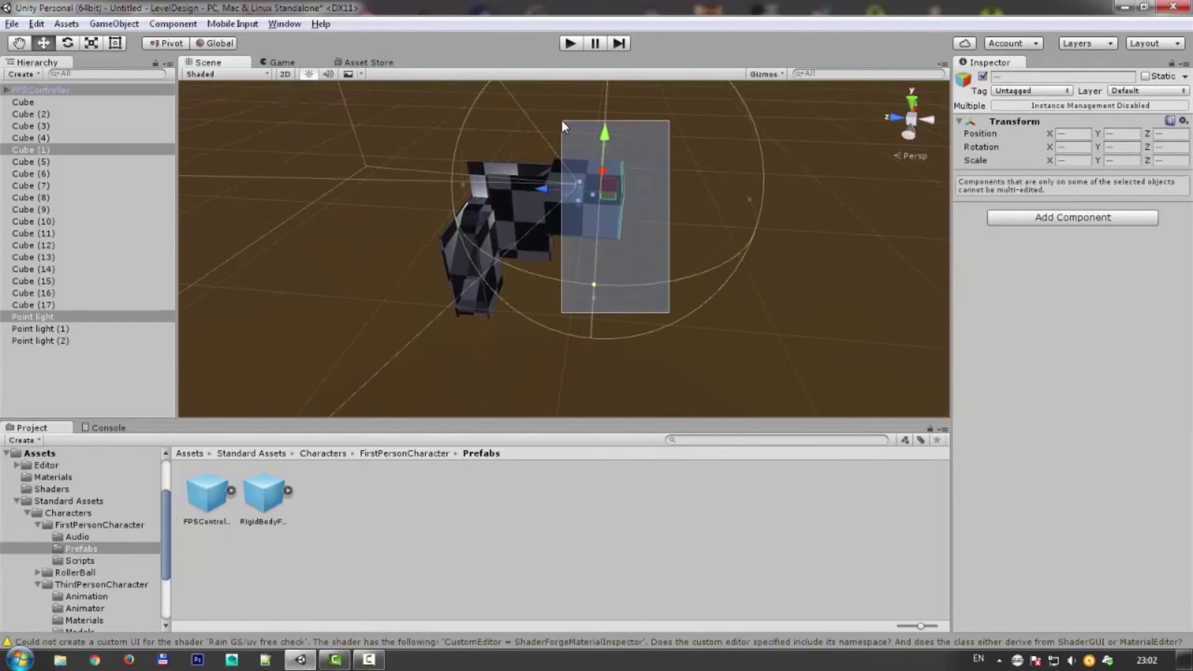
drag(708, 297, 520, 111)
ctrl+click(54, 317)
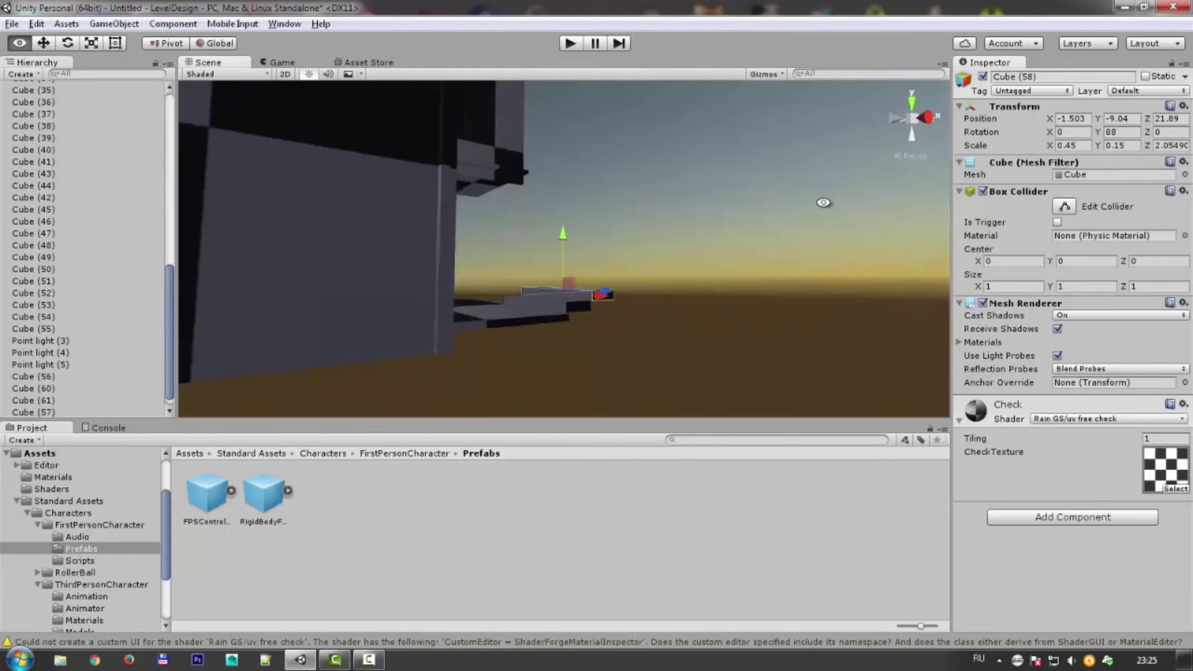
Turn the first stair step slab, settling its Y rotation at 80.
click(583, 234)
key(ctrl+z)
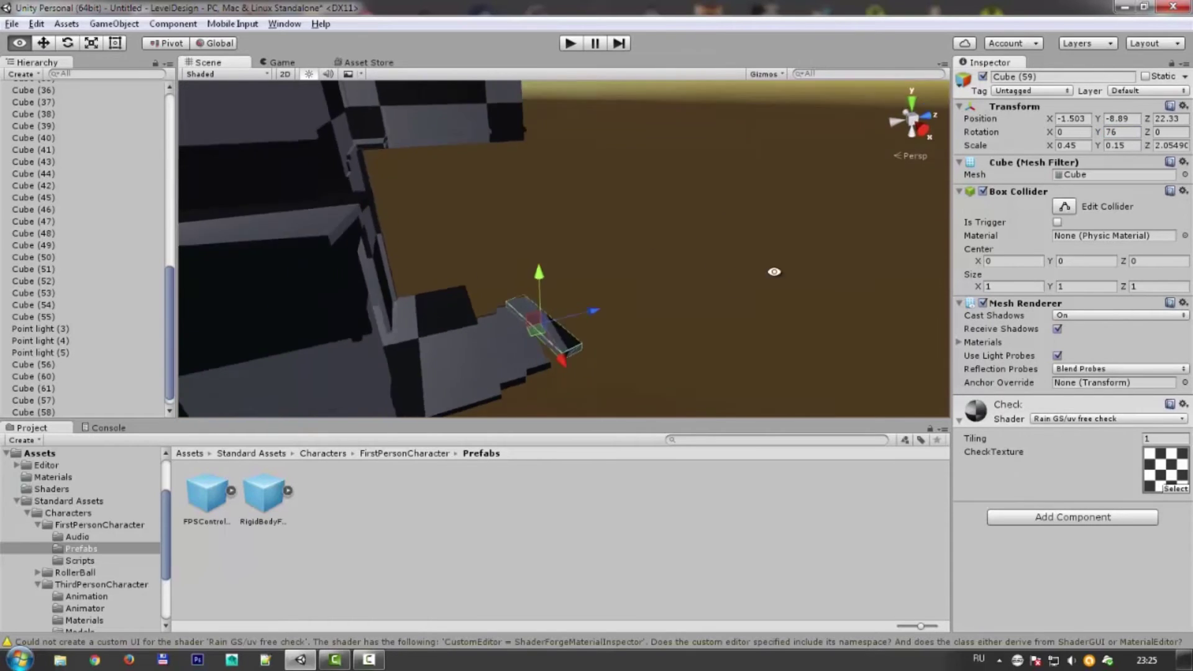
key(Return)
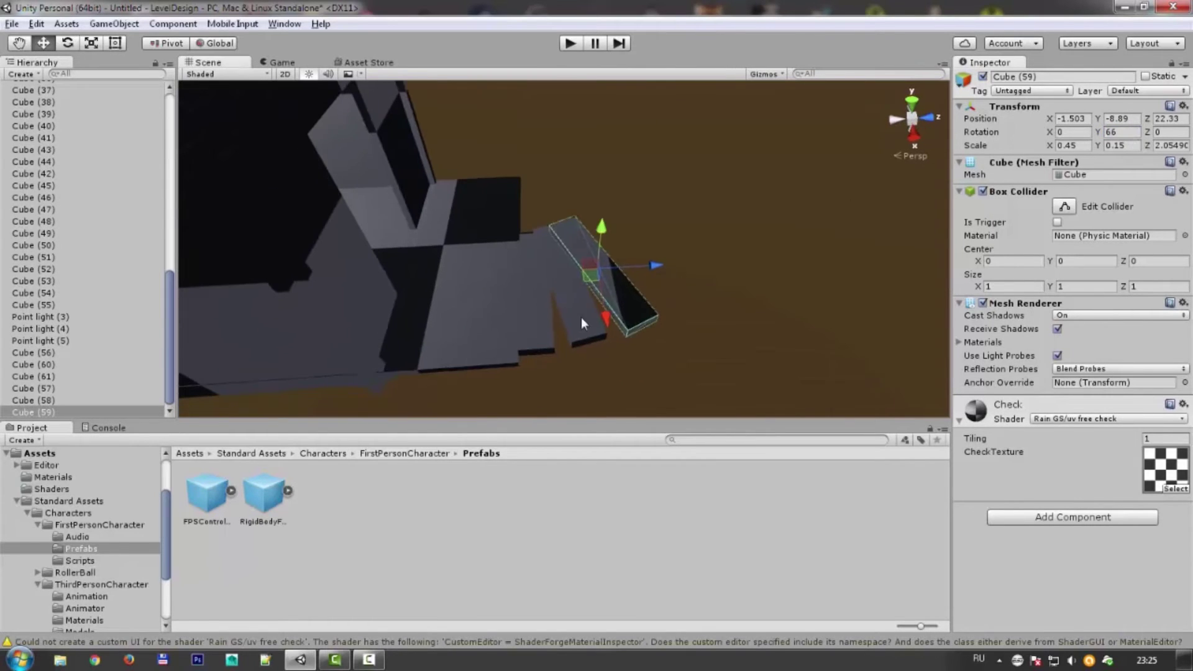
key(Return)
Duplicate the step into Cube (63) and set its Y rotation to 70.
key(ctrl+d)
text(80)
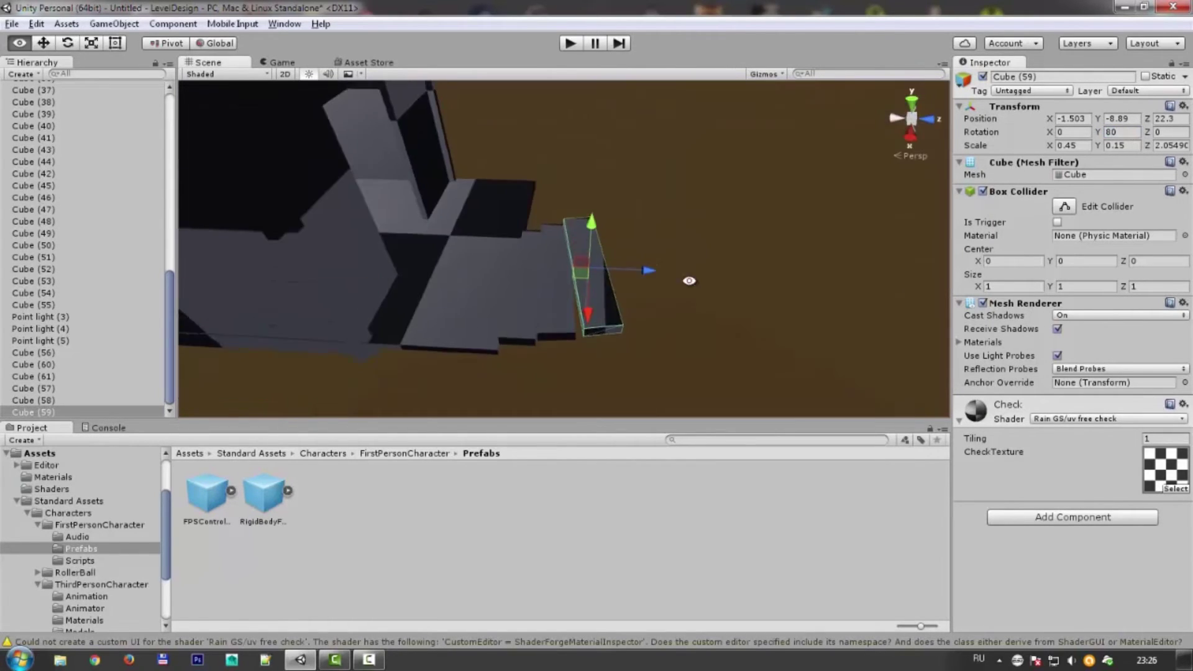
key(ctrl+d)
alt+drag(632, 192, 526, 366)
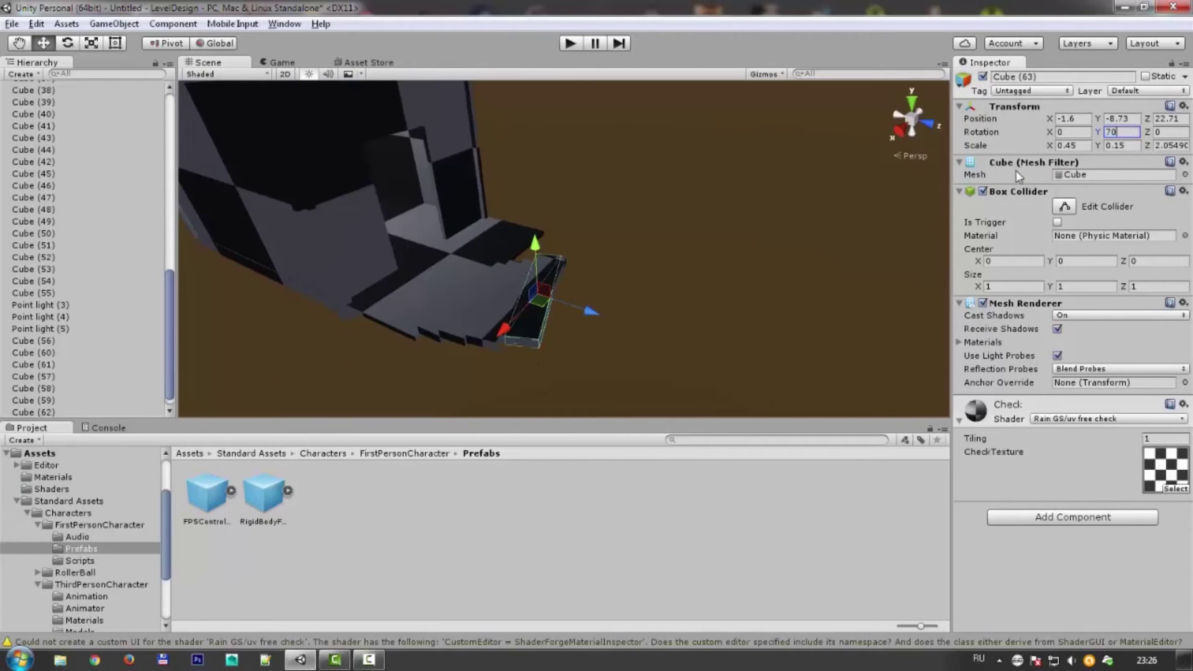
key(Return)
Add steps Cube (64) and Cube (65) along the curve, turning the step to 55 on Y.
key(ctrl+d)
alt+drag(621, 261, 579, 233)
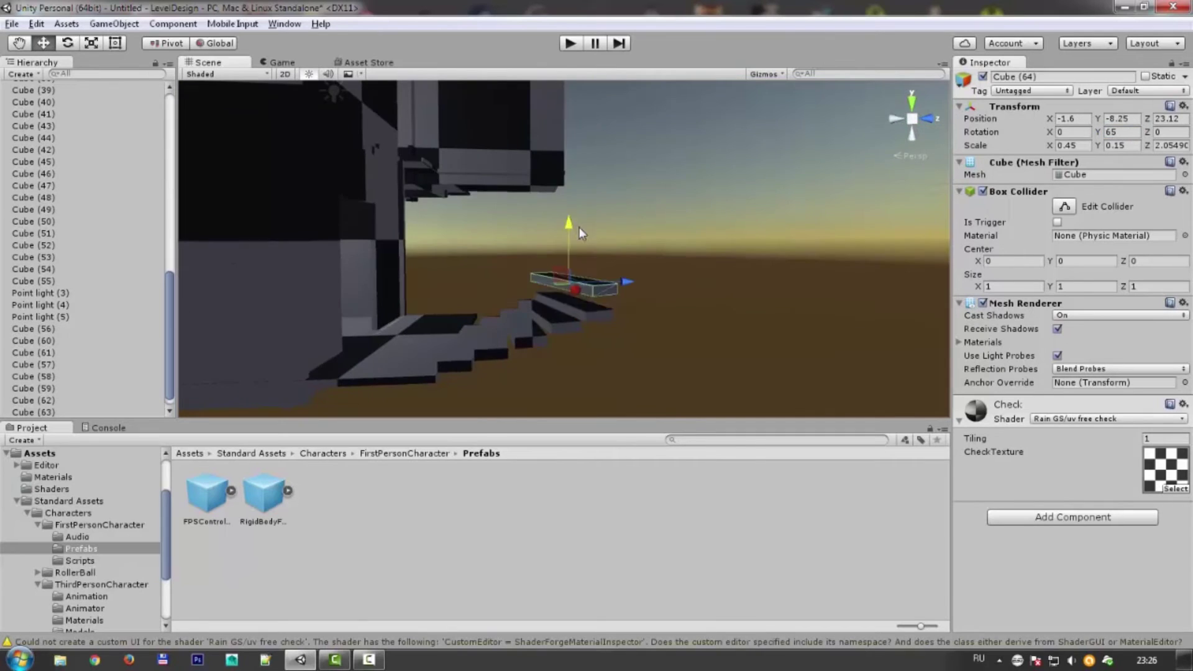
alt+drag(677, 268, 621, 287)
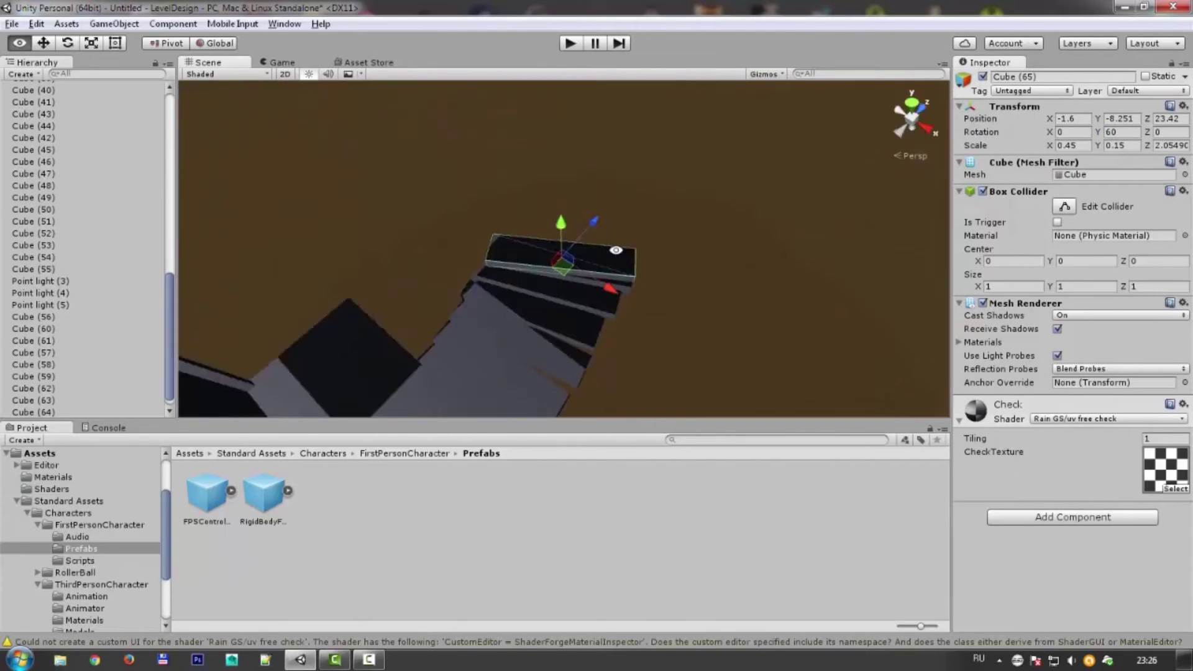
click(621, 287)
drag(591, 250, 598, 248)
alt+drag(597, 247, 781, 243)
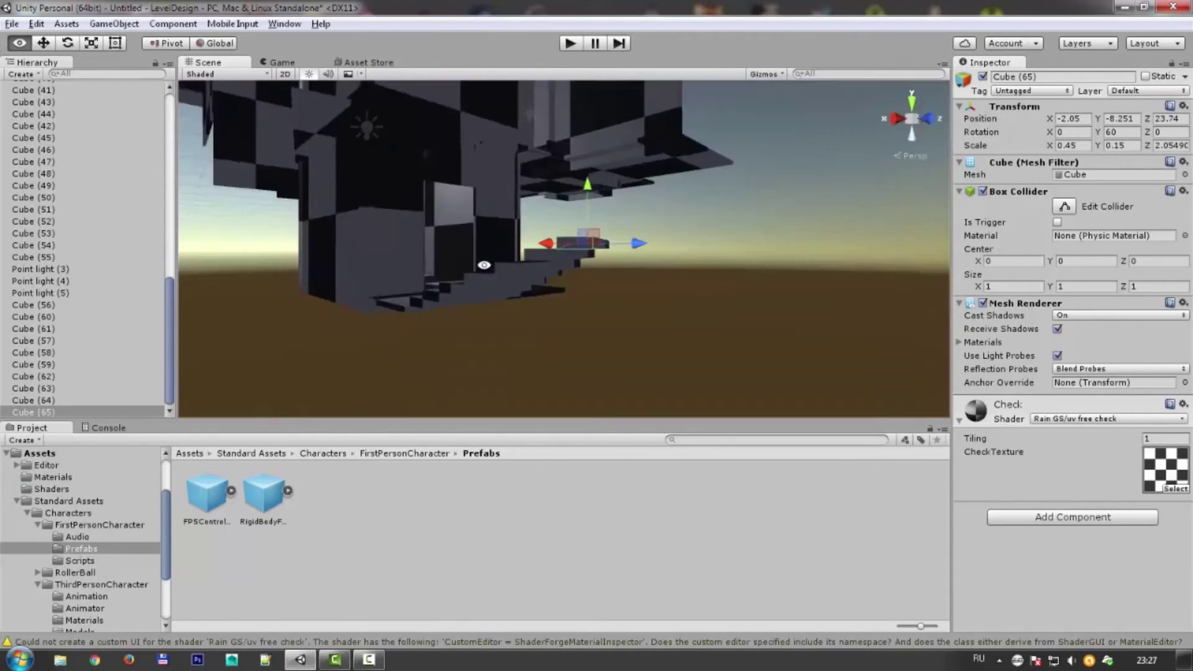
text(55)
mouse_move(709, 211)
alt+mouse_down()
mouse_move(578, 267)
mouse_move(612, 256)
alt+mouse_up()
Duplicate steps Cube (67) through Cube (69), shifting and turning each further along the curve.
key(ctrl+d)
alt+drag(612, 256, 554, 190)
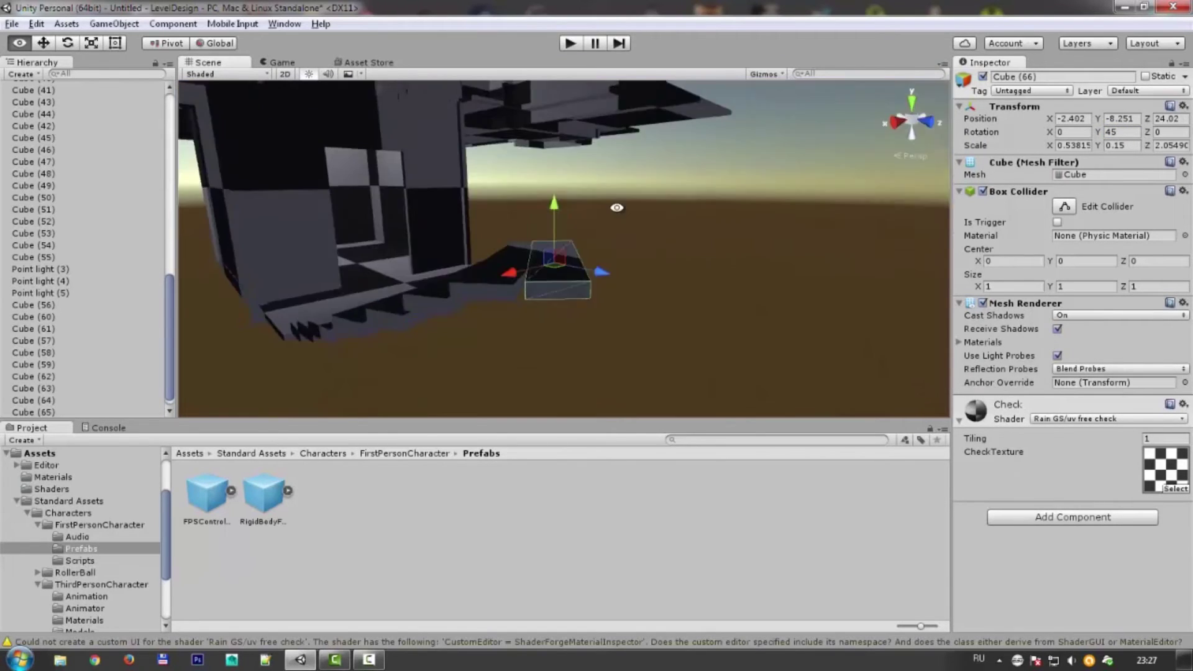
click(1121, 132)
mouse_move(540, 192)
alt+mouse_down()
mouse_move(561, 292)
mouse_move(812, 206)
mouse_move(1123, 160)
alt+mouse_up()
key(ctrl+d)
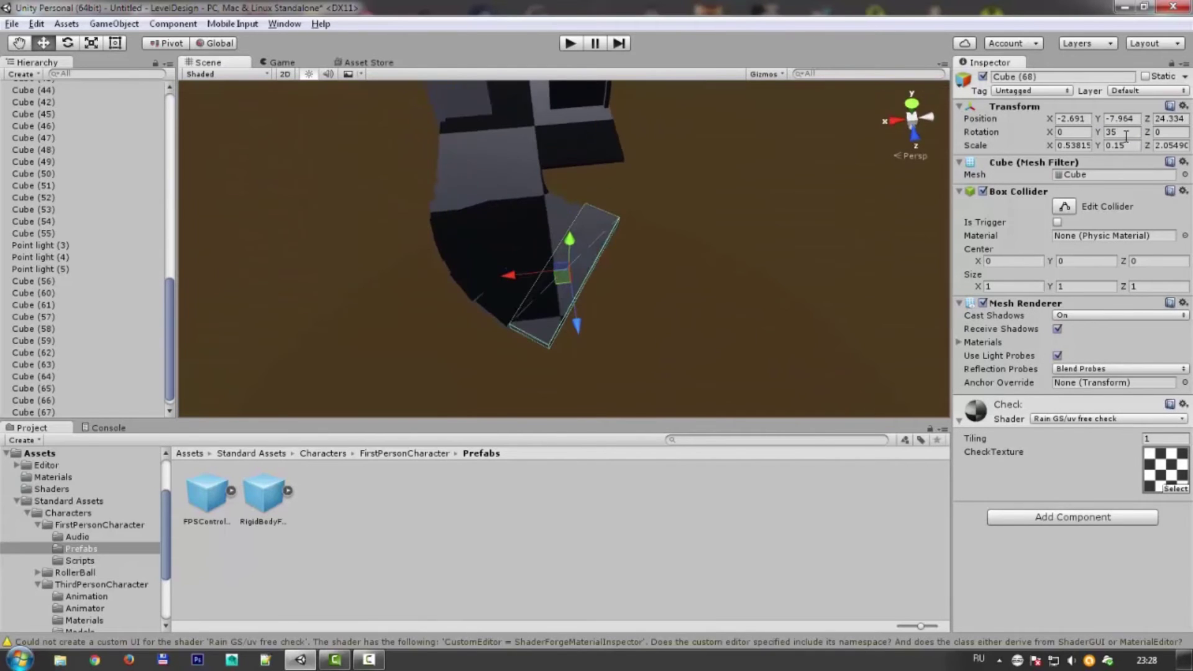
key(ctrl+d)
mouse_move(493, 303)
alt+mouse_down()
mouse_move(559, 205)
mouse_move(808, 187)
alt+mouse_up()
click(1125, 132)
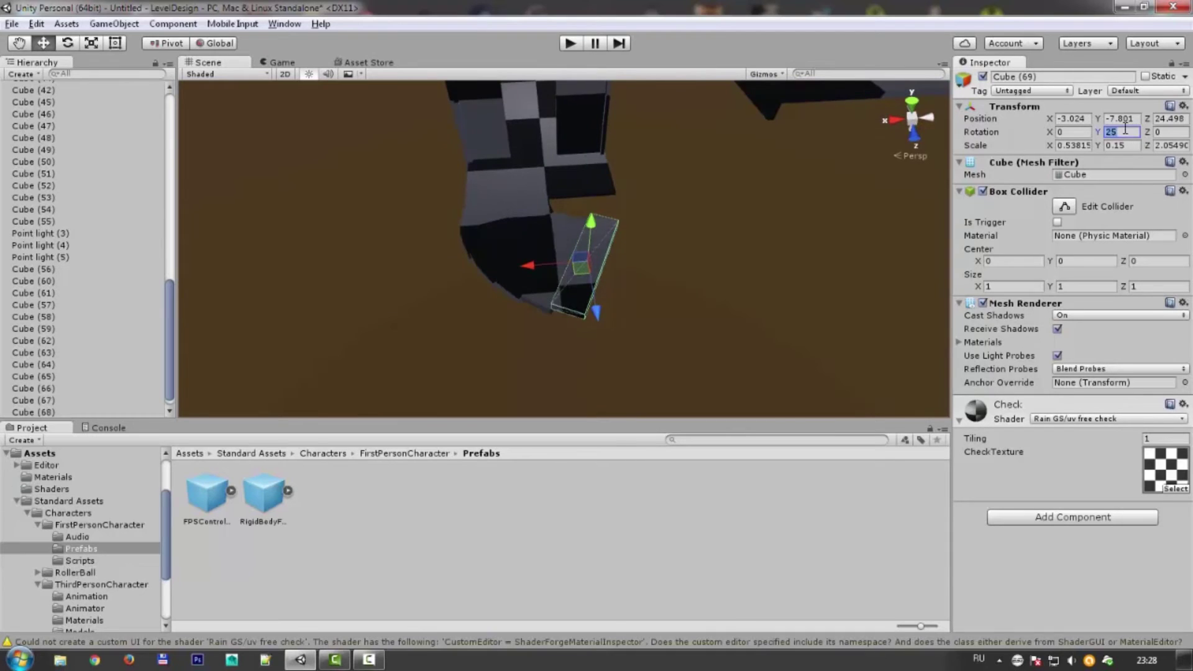
mouse_move(591, 312)
alt+mouse_down()
mouse_move(639, 253)
mouse_move(633, 155)
mouse_move(651, 152)
mouse_move(621, 217)
alt+mouse_up()
Add step Cube (70), raising it slightly and adjusting its Y rotation.
key(ctrl+d)
click(1120, 132)
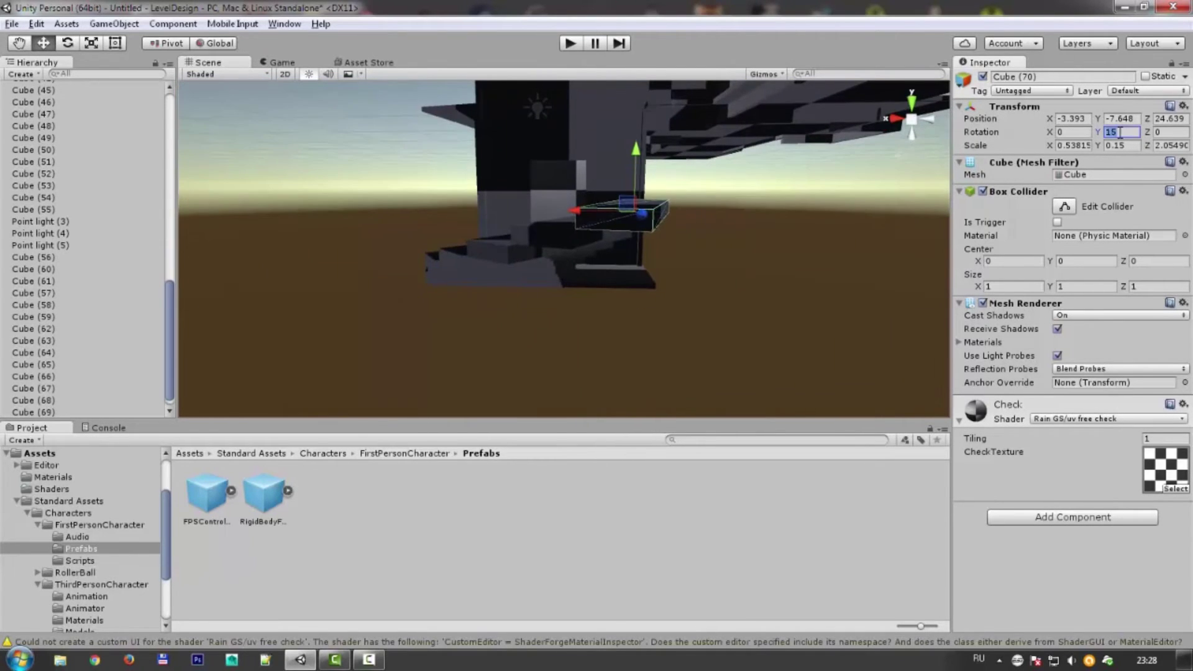
drag(666, 161, 666, 156)
mouse_move(666, 156)
alt+mouse_down()
mouse_move(865, 287)
mouse_move(763, 226)
alt+mouse_up()
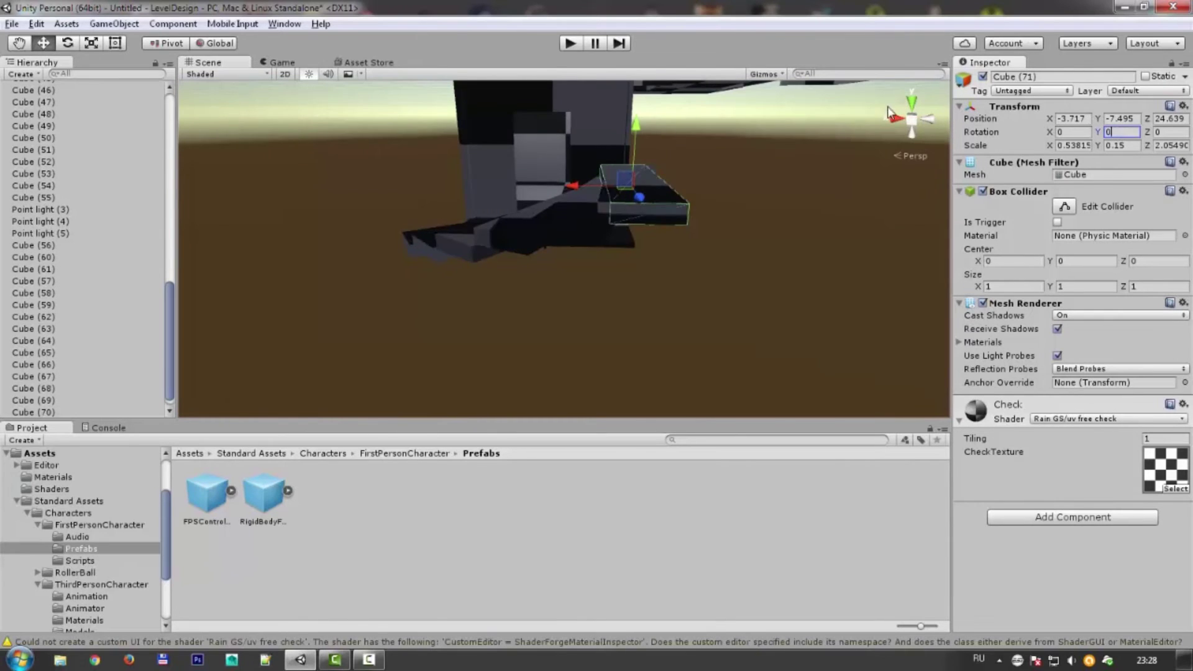
Duplicate further steps Cube (72) through Cube (77), moving each up the staircase.
key(ctrl+d)
alt+drag(687, 127, 562, 280)
mouse_move(562, 281)
alt+mouse_down()
mouse_move(649, 255)
mouse_move(625, 241)
alt+mouse_up()
alt+drag(624, 241, 566, 276)
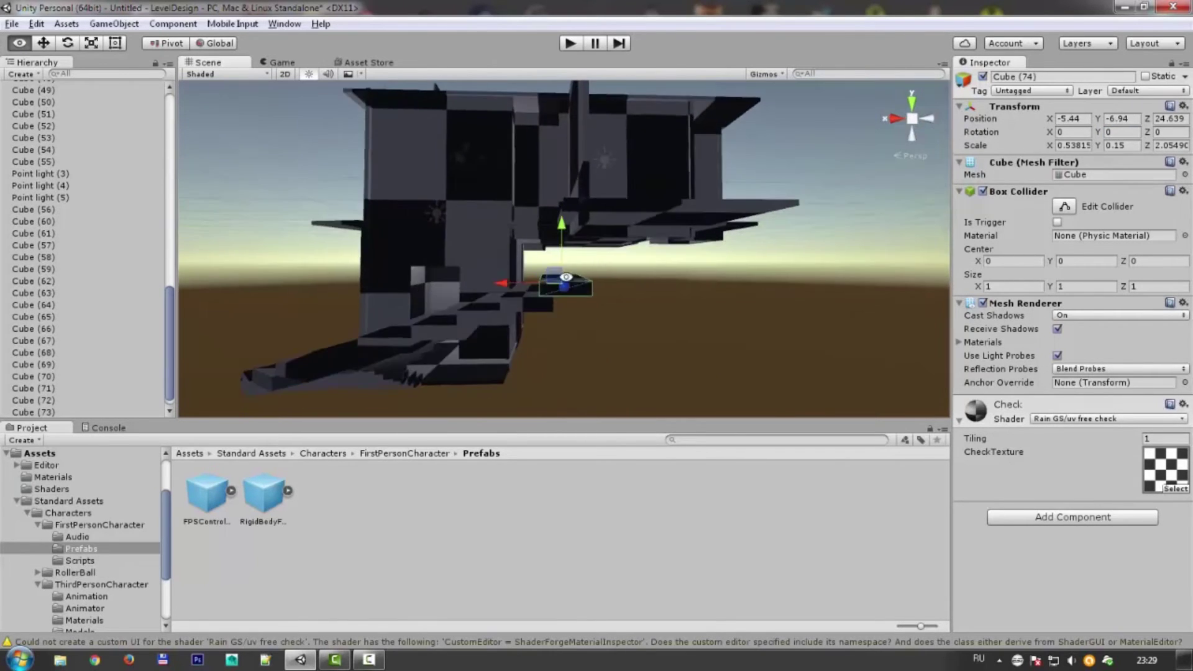
mouse_move(604, 198)
alt+mouse_down()
mouse_move(646, 309)
mouse_move(628, 242)
alt+mouse_up()
key(ctrl+d)
alt+drag(629, 242, 557, 247)
key(ctrl+d)
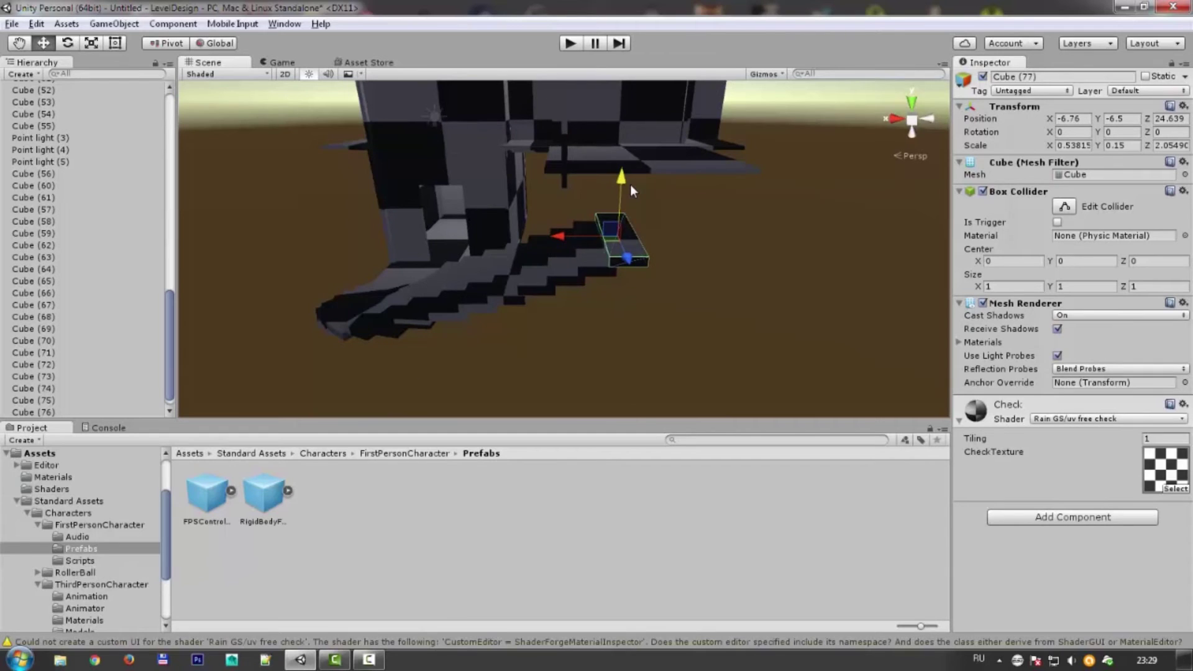
Inspect the curved stairs from above, selecting steps Cube (63), Cube (58) and Cube (62).
mouse_move(627, 183)
alt+mouse_down()
mouse_move(797, 291)
mouse_move(658, 181)
alt+mouse_up()
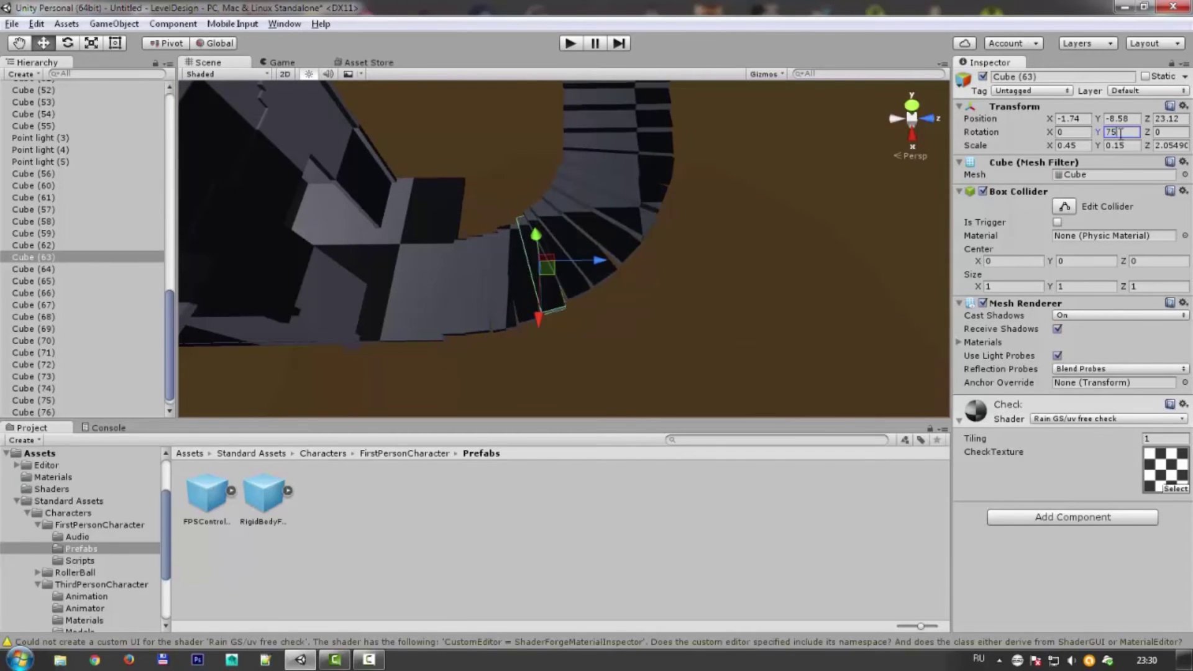
scroll(519, 306, up, 2)
click(570, 318)
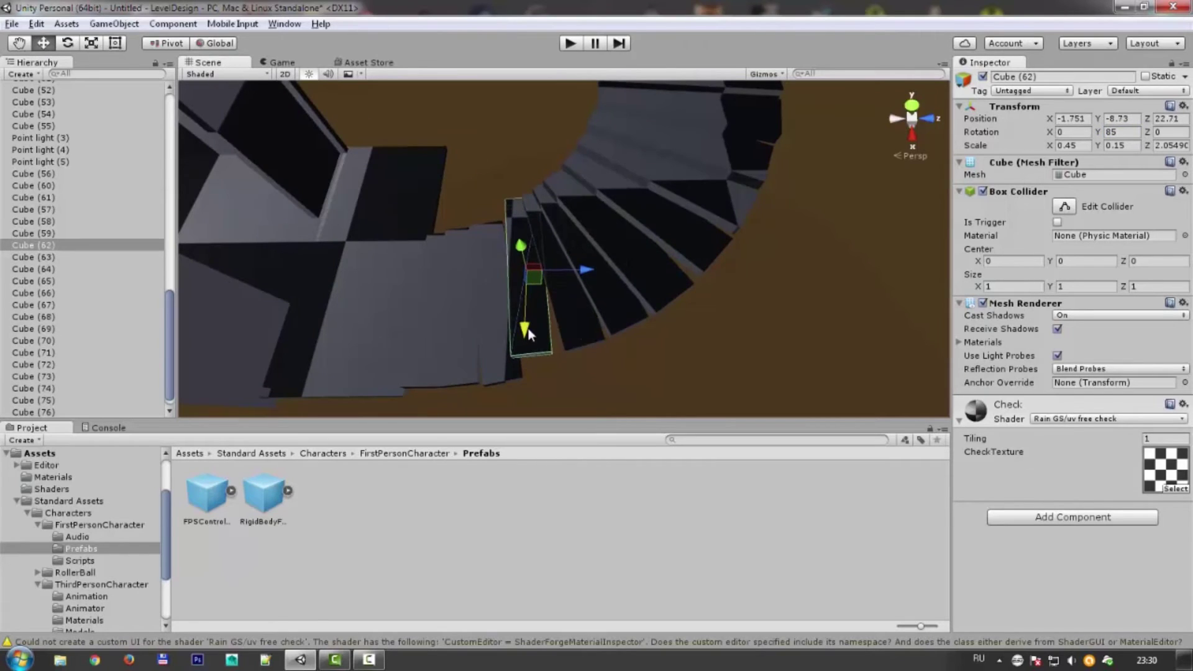
mouse_move(621, 260)
alt+mouse_down()
mouse_move(538, 355)
mouse_move(621, 280)
alt+mouse_up()
click(649, 242)
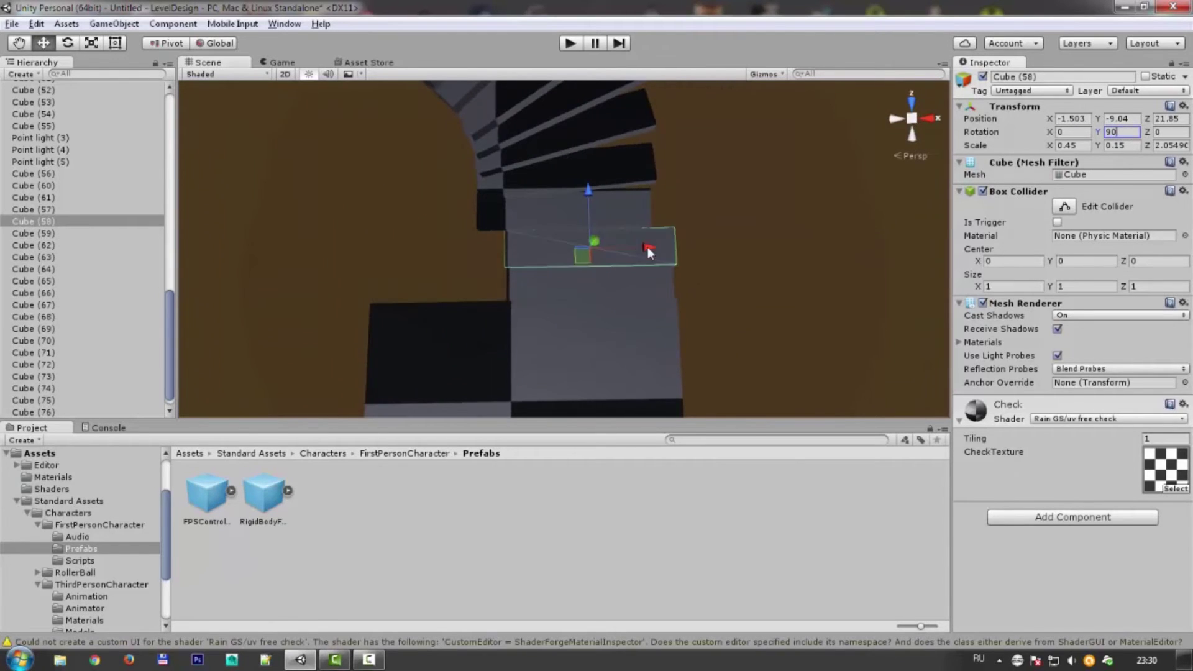
scroll(624, 281, down, 2)
mouse_move(733, 392)
mouse_down()
mouse_move(540, 236)
mouse_move(551, 228)
mouse_move(568, 304)
mouse_up()
click(568, 304)
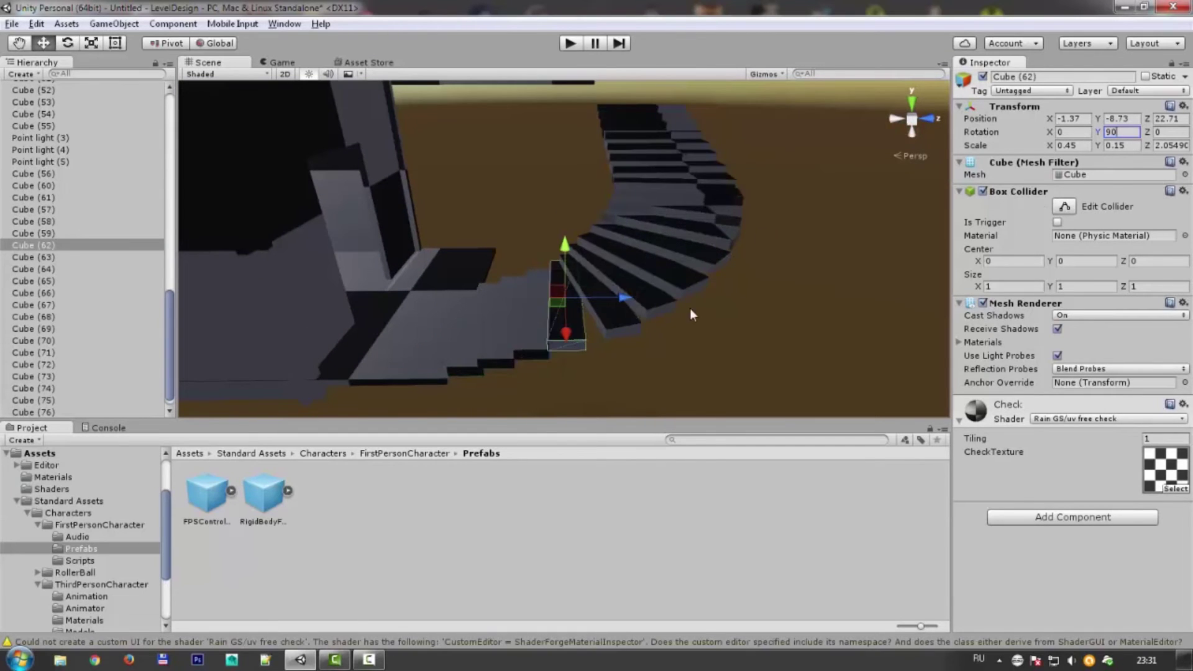
alt+drag(660, 313, 702, 320)
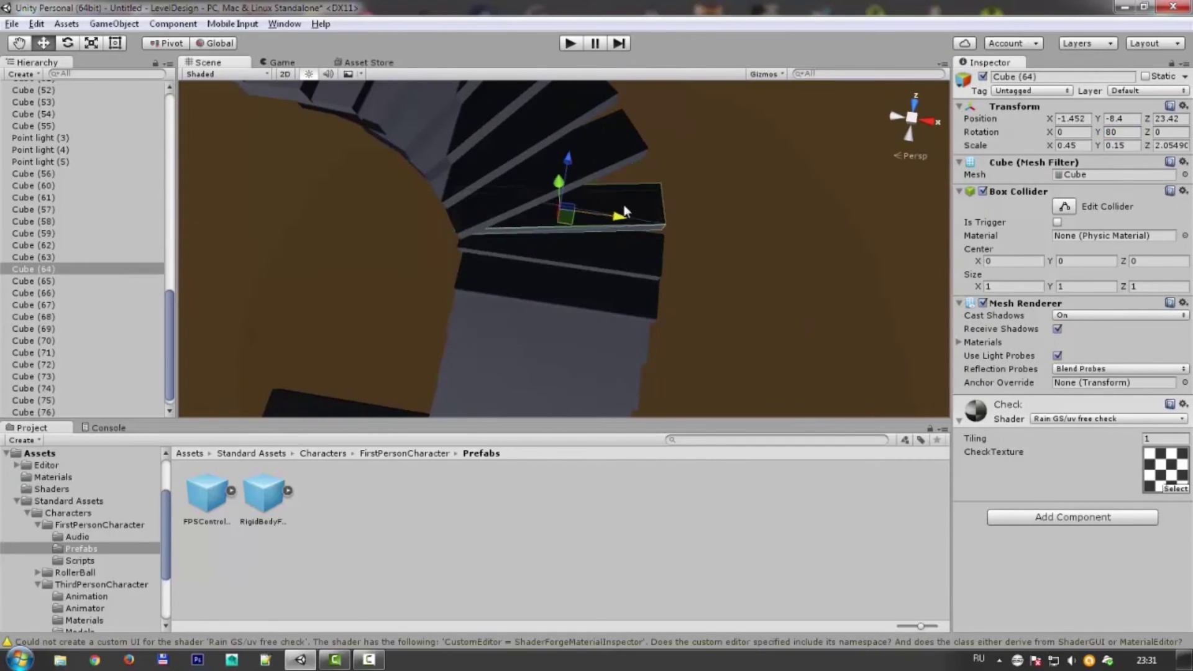
Set one step's Y rotation to 70 and Cube (67)'s Y rotation to 50.
key(Return)
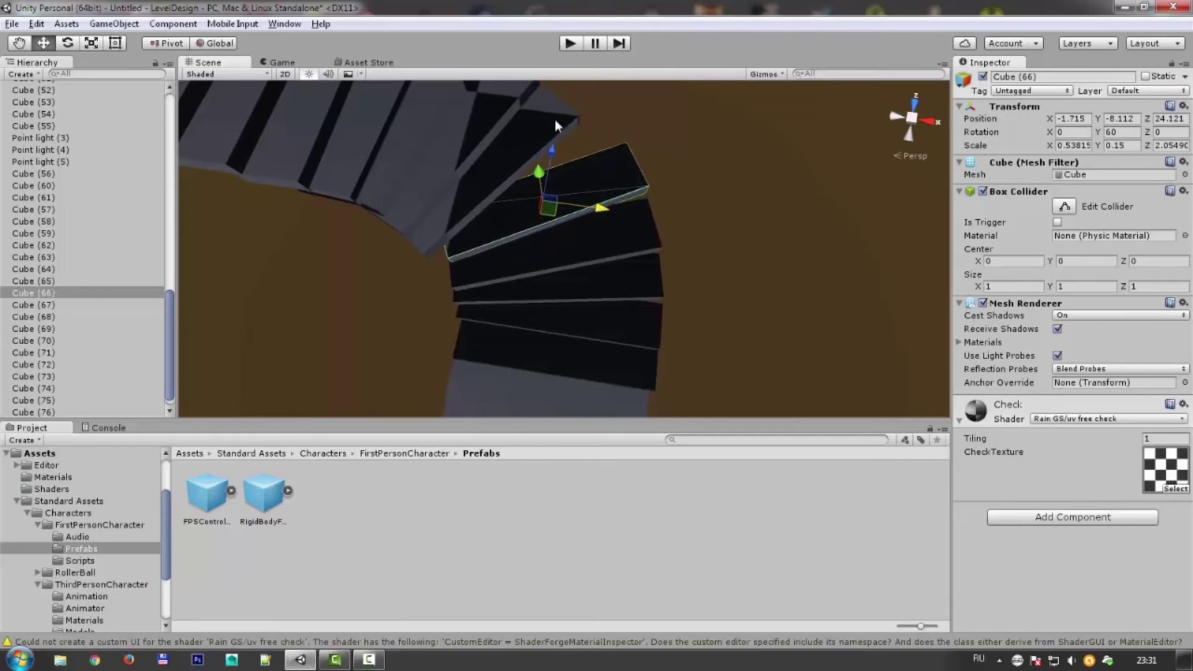
click(572, 172)
double_click(1118, 132)
text(50)
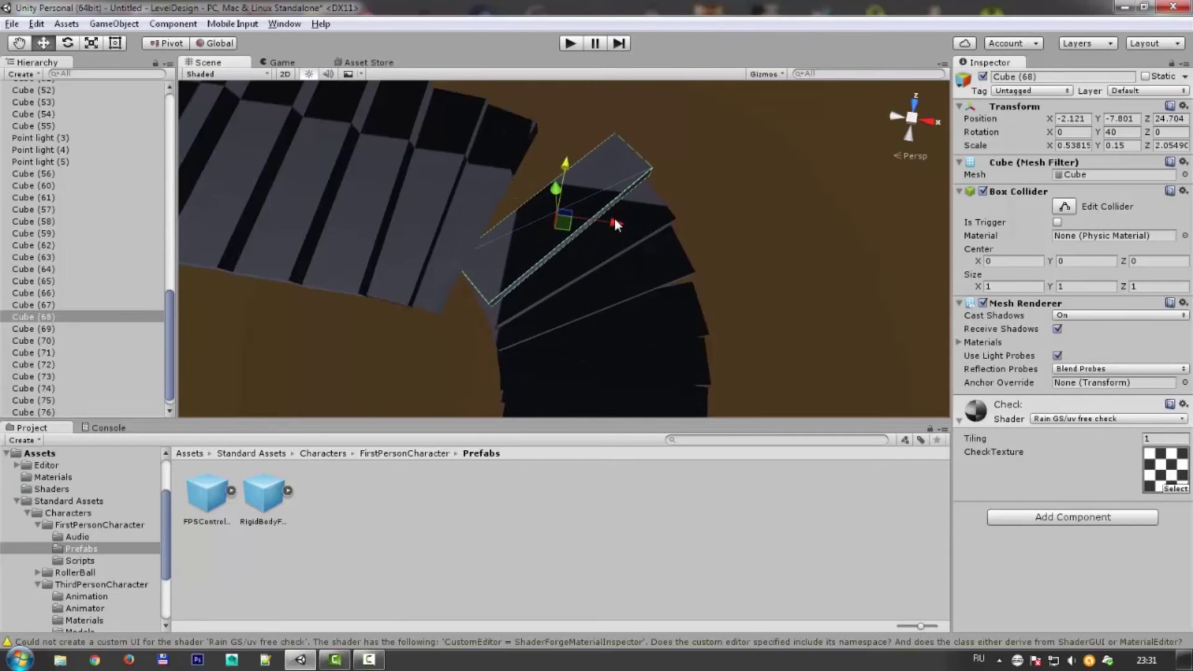
key(Return)
Select the last steps Cube (71) through Cube (76) and inspect the finished staircase.
click(625, 286)
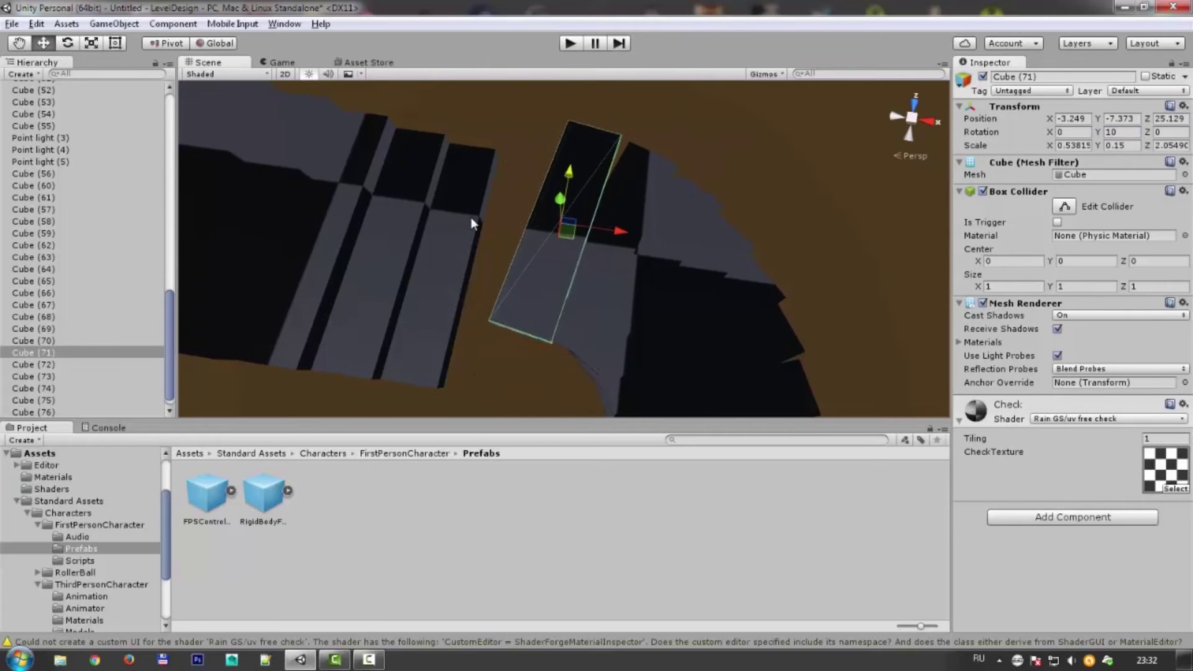
click(472, 217)
shift+click(426, 186)
shift+click(519, 199)
mouse_move(559, 213)
alt+mouse_down()
mouse_move(413, 117)
mouse_move(721, 369)
mouse_move(628, 211)
mouse_move(546, 248)
alt+mouse_up()
click(413, 117)
click(596, 152)
mouse_move(597, 152)
alt+mouse_down()
mouse_move(696, 166)
mouse_move(604, 316)
mouse_move(677, 261)
mouse_move(483, 304)
alt+mouse_up()
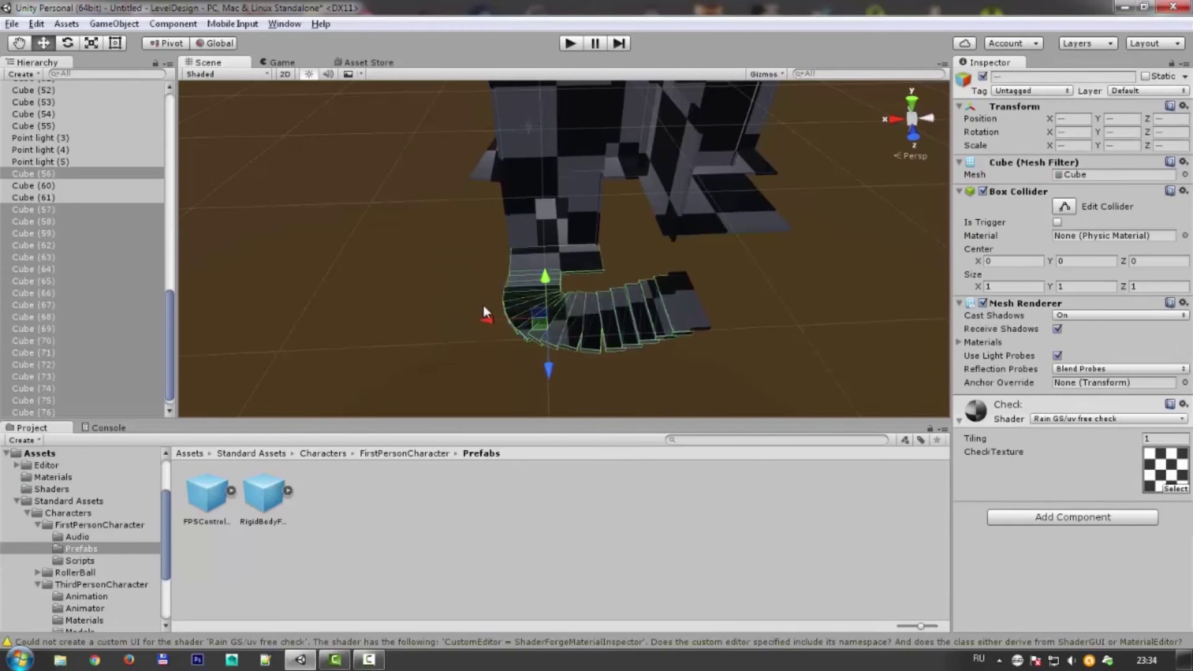
mouse_move(584, 305)
alt+mouse_down()
mouse_move(587, 200)
mouse_move(3, 301)
mouse_move(715, 216)
alt+mouse_up()
click(556, 308)
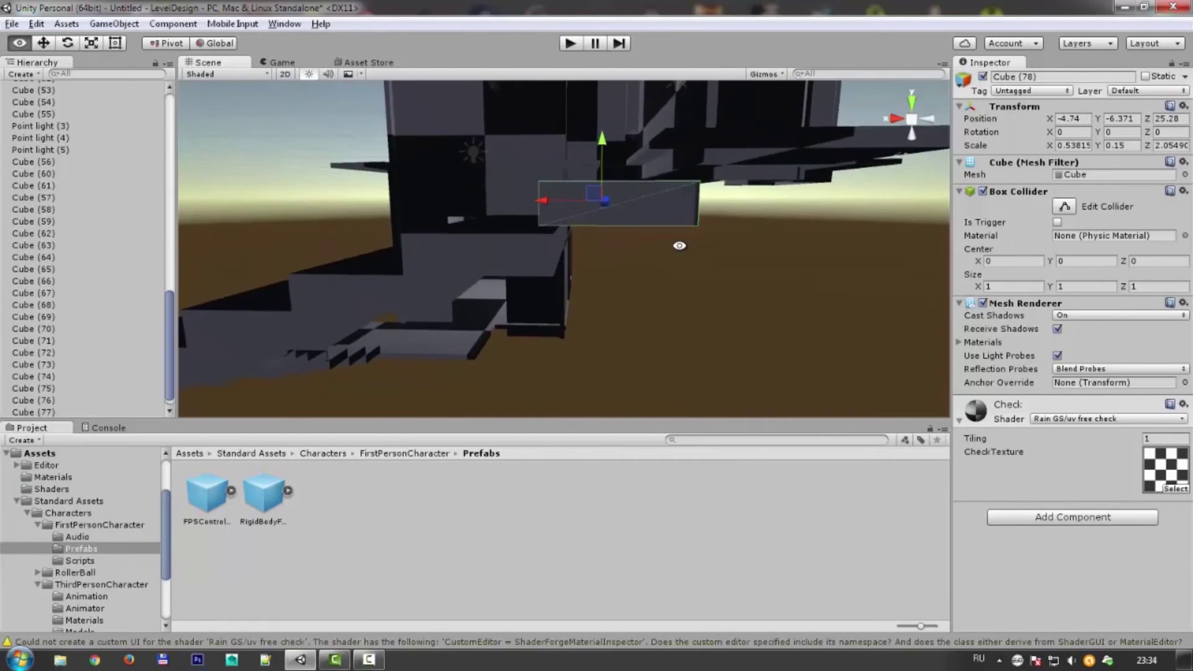
click(457, 189)
mouse_move(714, 216)
alt+mouse_down()
mouse_move(458, 189)
mouse_move(687, 299)
alt+mouse_up()
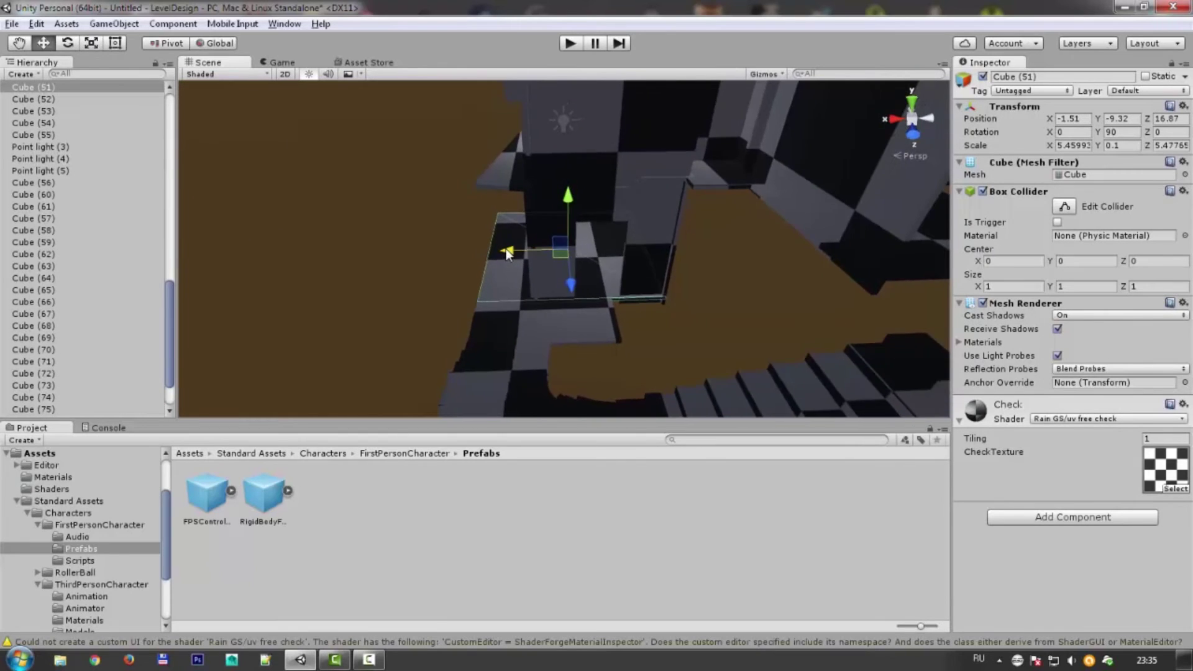
mouse_move(687, 299)
alt+mouse_down()
mouse_move(459, 197)
mouse_move(533, 207)
mouse_move(528, 223)
alt+mouse_up()
right_drag(561, 243, 393, 324)
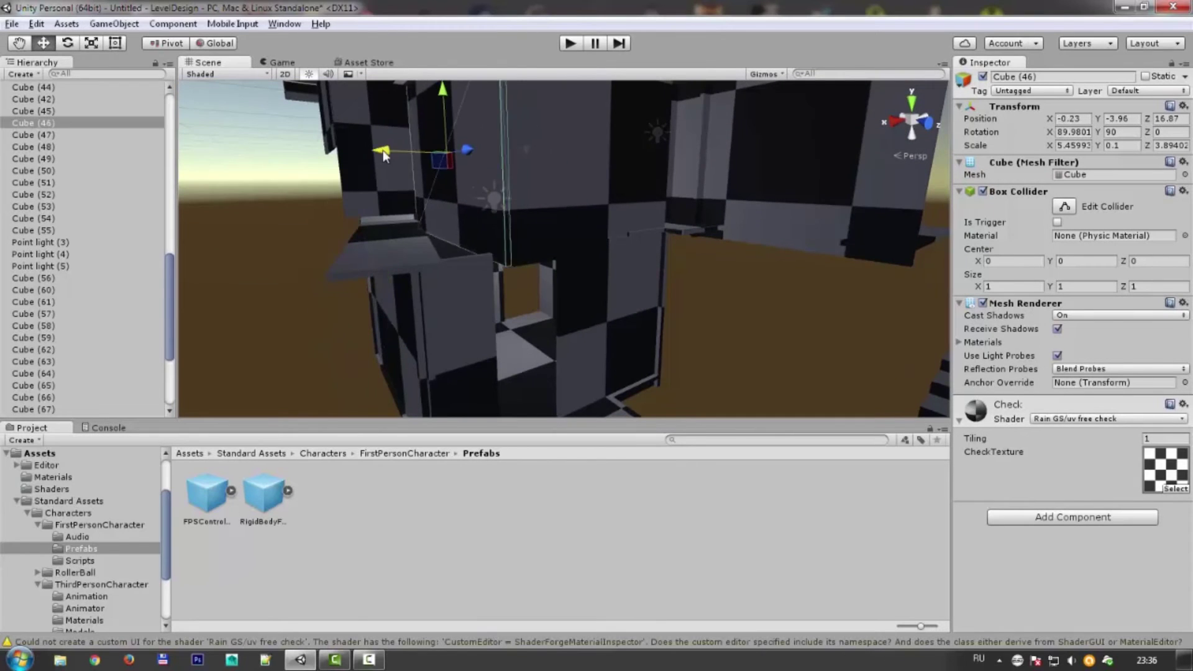
right_drag(668, 150, 568, 190)
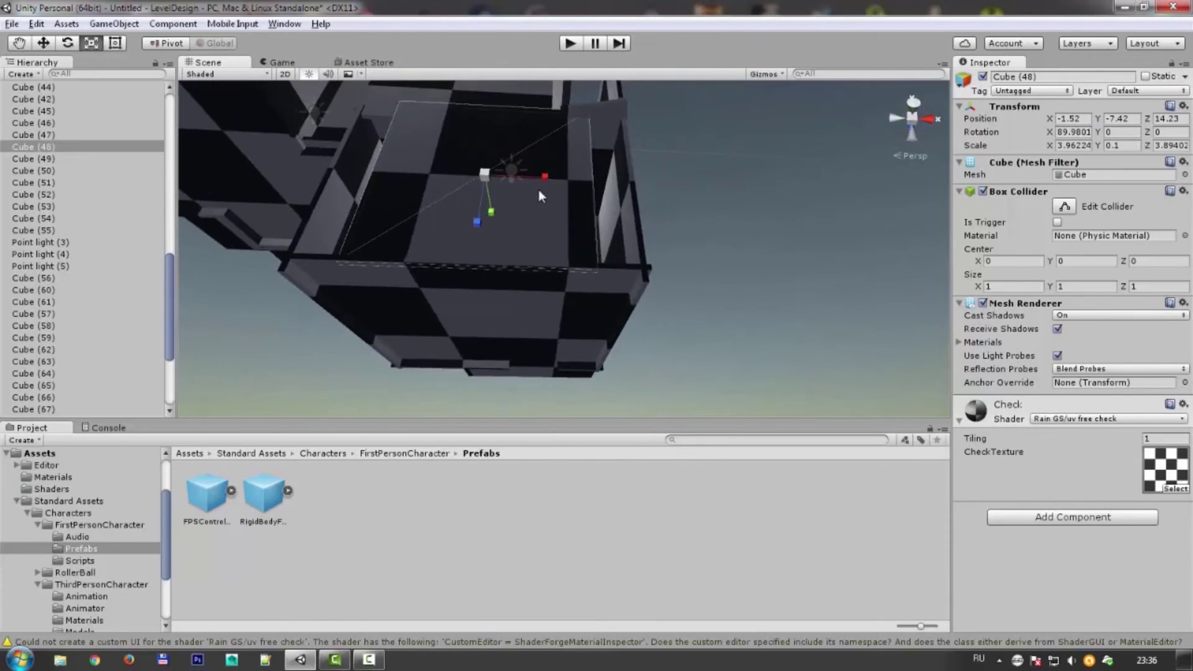
key(r)
click(437, 255)
mouse_move(437, 254)
right_down()
mouse_move(636, 237)
mouse_move(556, 246)
mouse_move(559, 205)
right_up()
click(555, 246)
key(ctrl+p)
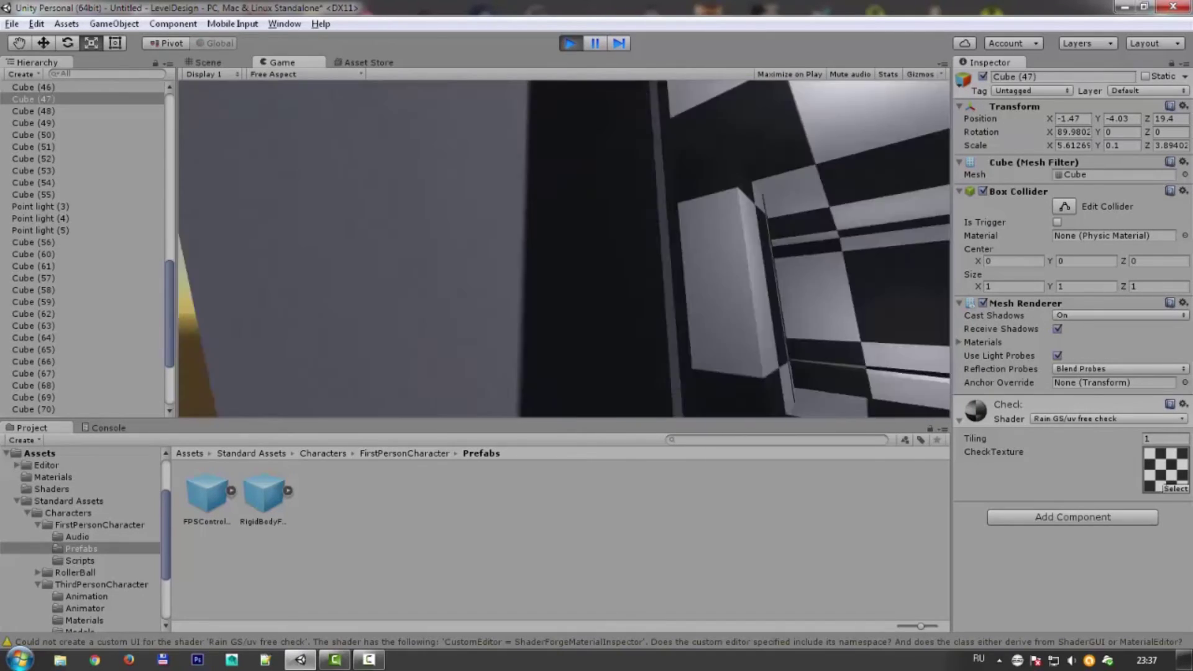
key(ctrl+p)
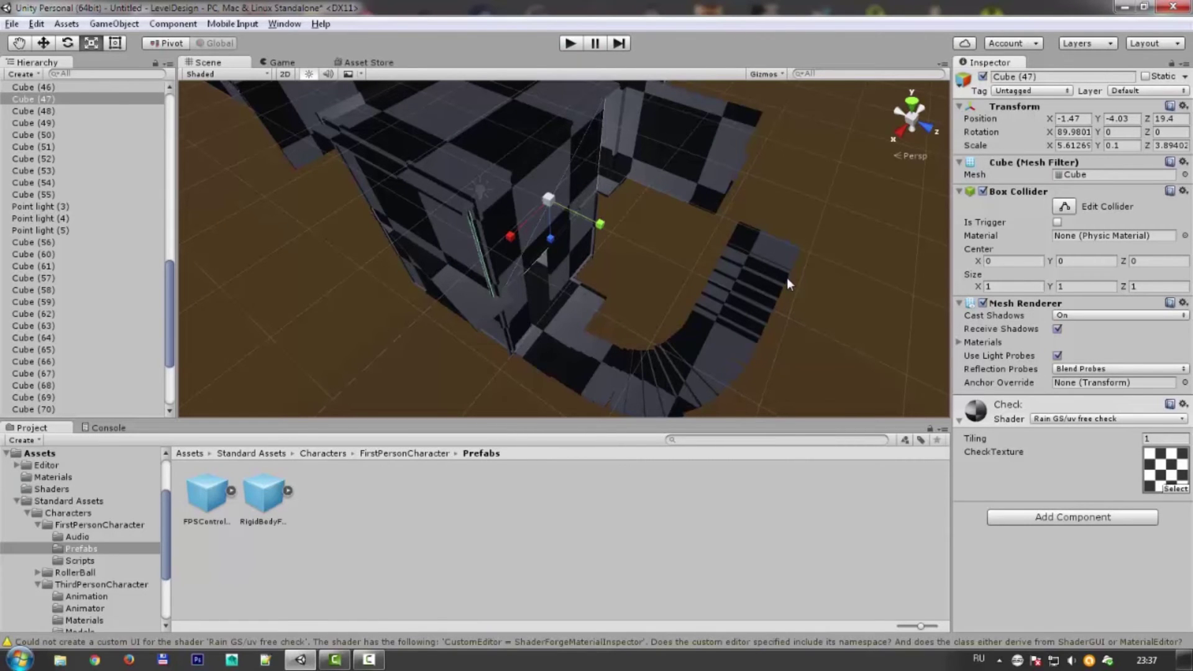
Rotate and narrow a wall slab beside the stairs to follow the curve.
mouse_move(651, 310)
right_down()
mouse_move(597, 245)
mouse_move(629, 241)
mouse_move(361, 337)
mouse_move(600, 334)
mouse_move(598, 255)
mouse_move(693, 251)
right_up()
click(597, 245)
click(362, 337)
click(597, 254)
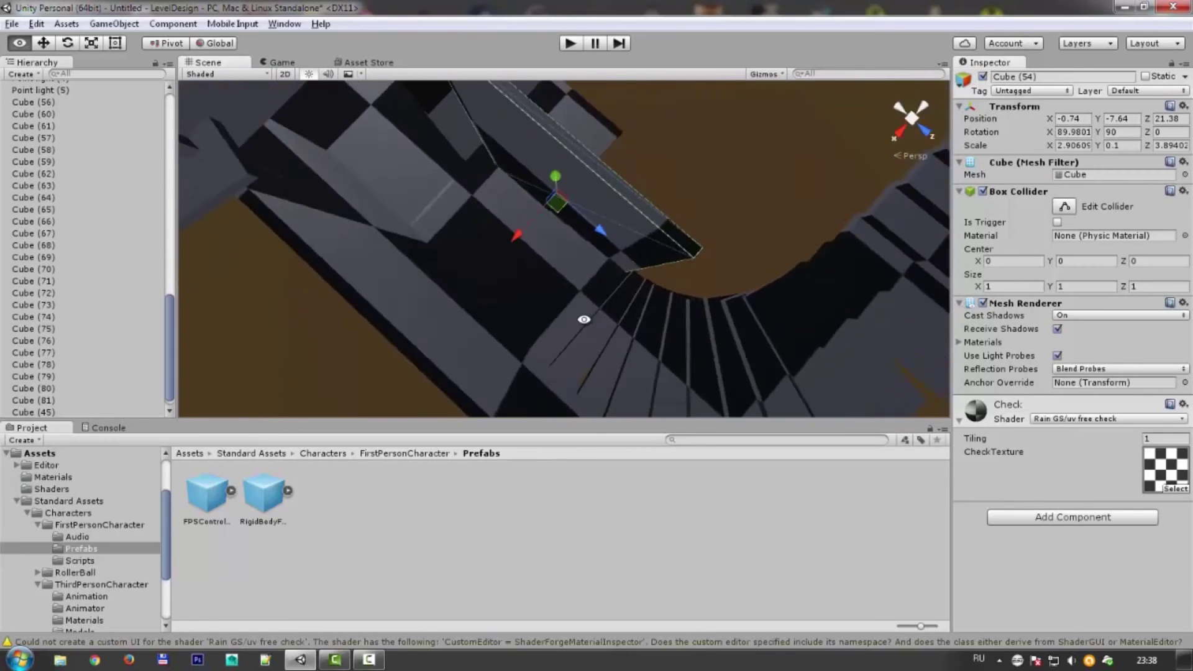
key(e)
mouse_move(612, 242)
mouse_down()
mouse_move(635, 304)
mouse_move(754, 293)
mouse_up()
right_drag(754, 293, 618, 274)
key(w)
Duplicate the curved-wall slab, moving, turning and shortening the copies along the stairs.
key(ctrl+d)
drag(619, 274, 553, 307)
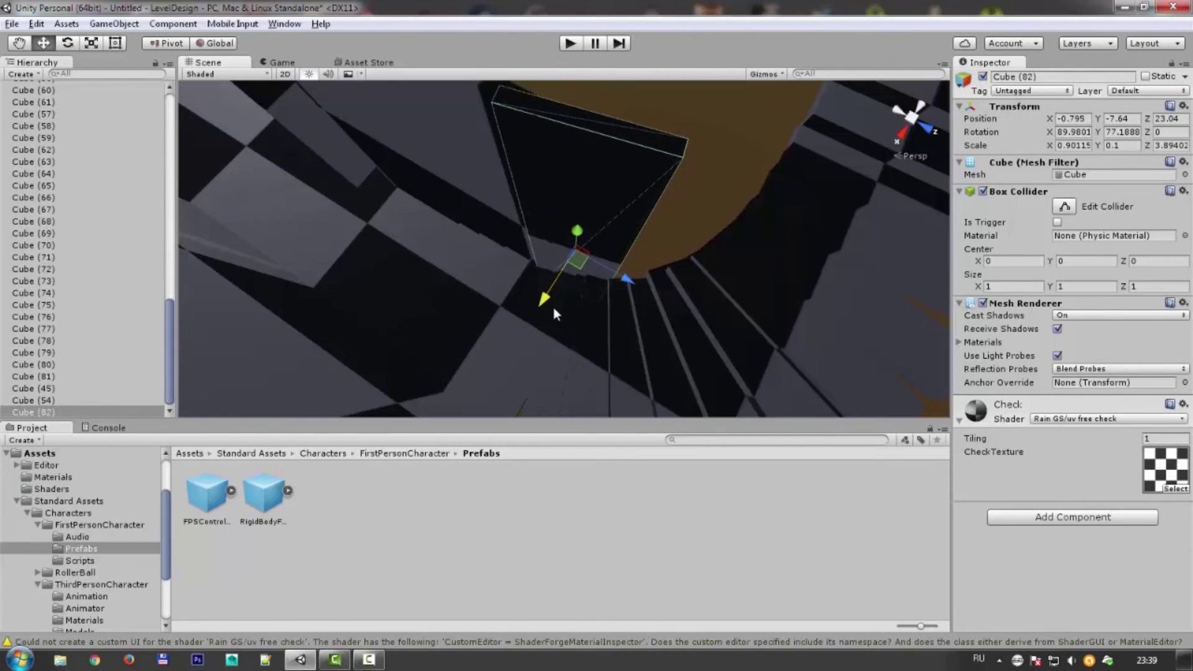
mouse_move(552, 306)
right_down()
mouse_move(661, 286)
mouse_move(568, 245)
mouse_move(613, 280)
right_up()
key(ctrl+d)
mouse_move(658, 329)
right_down()
mouse_move(559, 317)
mouse_move(571, 260)
mouse_move(560, 341)
mouse_move(735, 386)
mouse_move(624, 313)
right_up()
key(ctrl+z)
key(w)
key(ctrl+d)
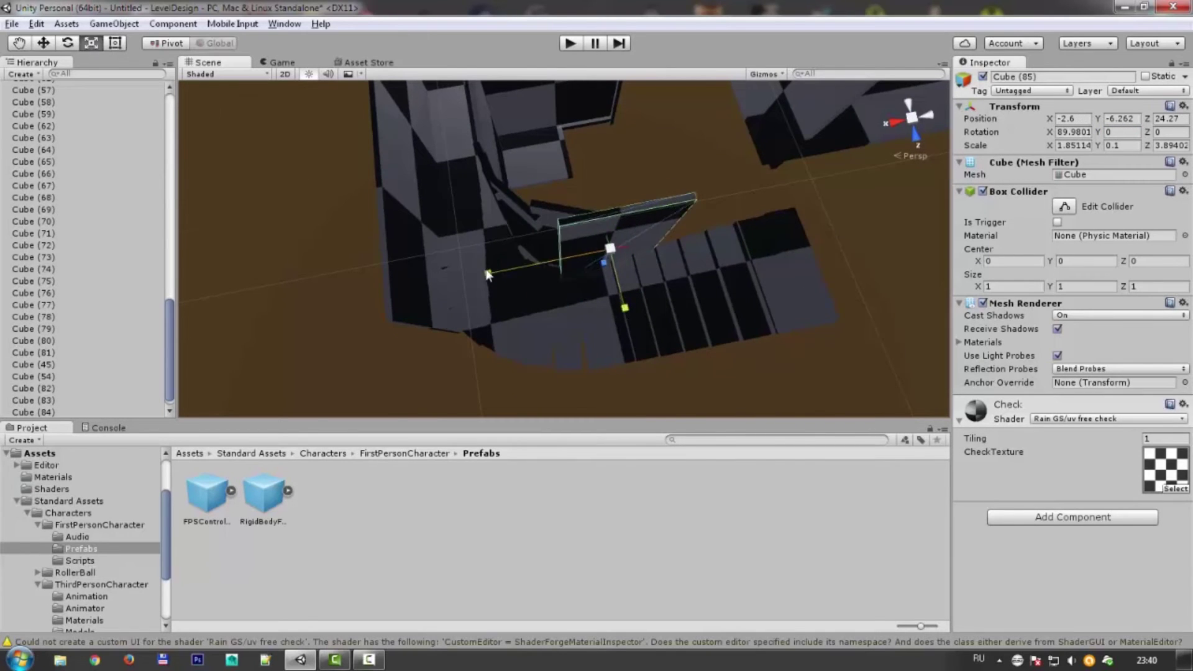
key(ctrl+z)
key(x)
mouse_move(506, 269)
right_down()
mouse_move(574, 155)
mouse_move(468, 245)
right_up()
Select the first curved-wall slab and the upper stair-wall slabs for a closer look.
click(516, 181)
mouse_move(517, 181)
right_down()
mouse_move(608, 237)
mouse_move(525, 225)
mouse_move(657, 330)
mouse_move(613, 304)
mouse_move(712, 327)
mouse_move(593, 180)
right_up()
click(524, 225)
shift+click(613, 304)
right_drag(533, 247, 560, 213)
click(560, 212)
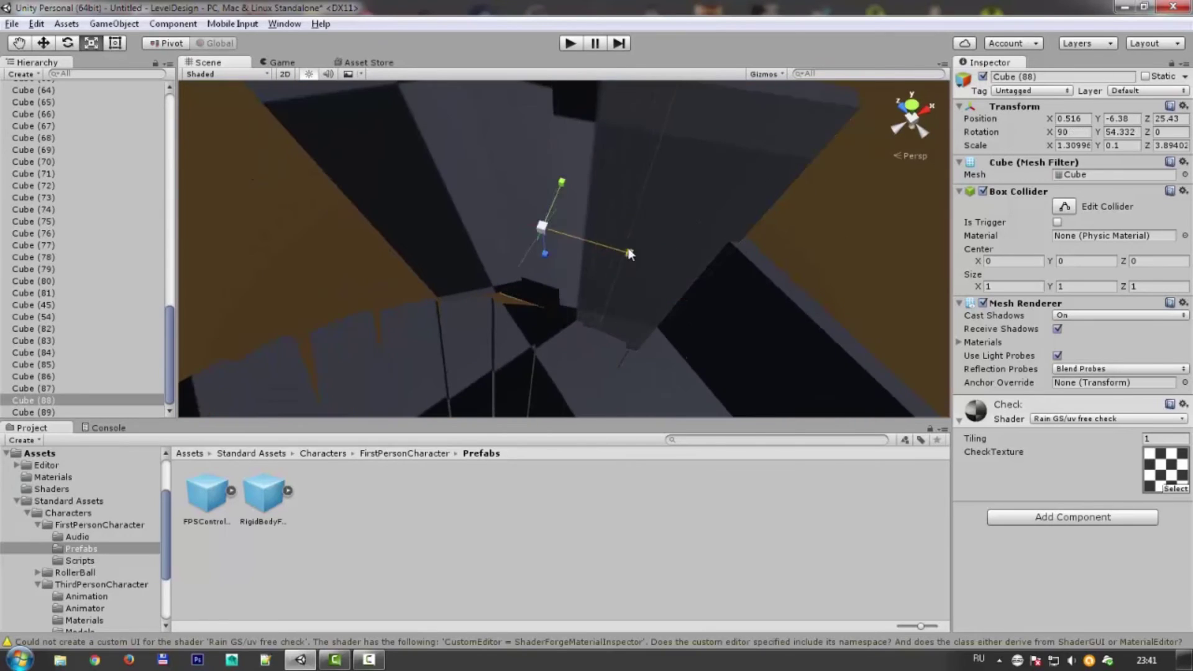
key(w)
Select another curved-wall slab from a new angle, switching between rotate and move tools.
right_drag(520, 311, 598, 233)
key(w)
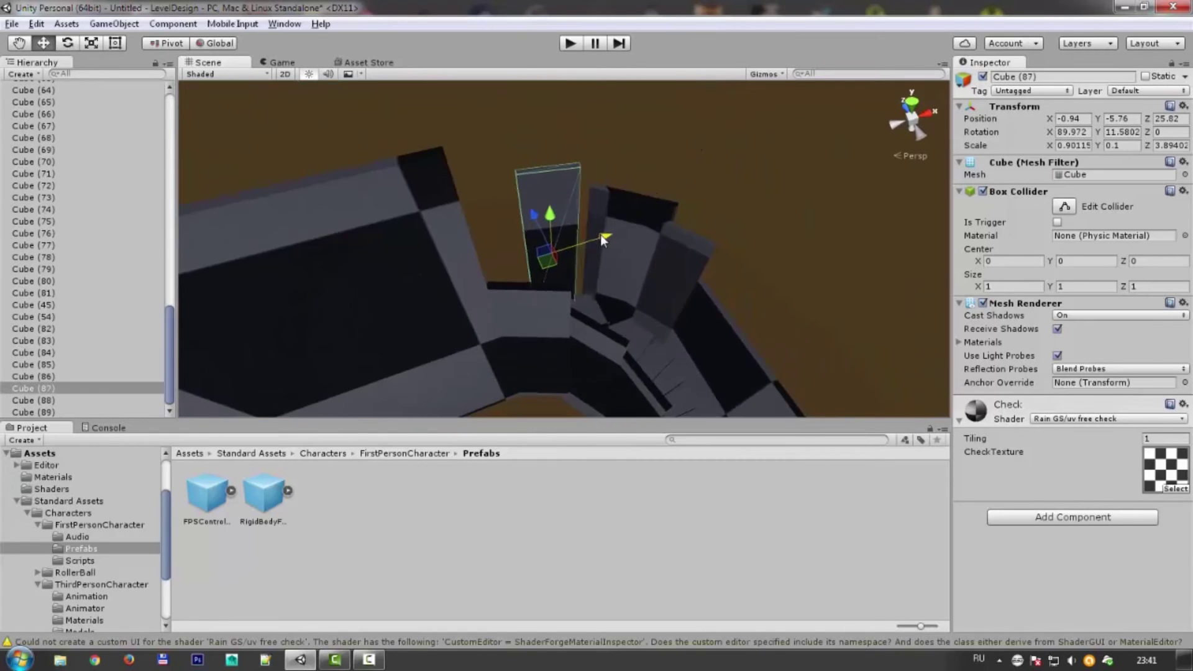
right_drag(630, 279, 600, 356)
key(e)
click(600, 356)
key(w)
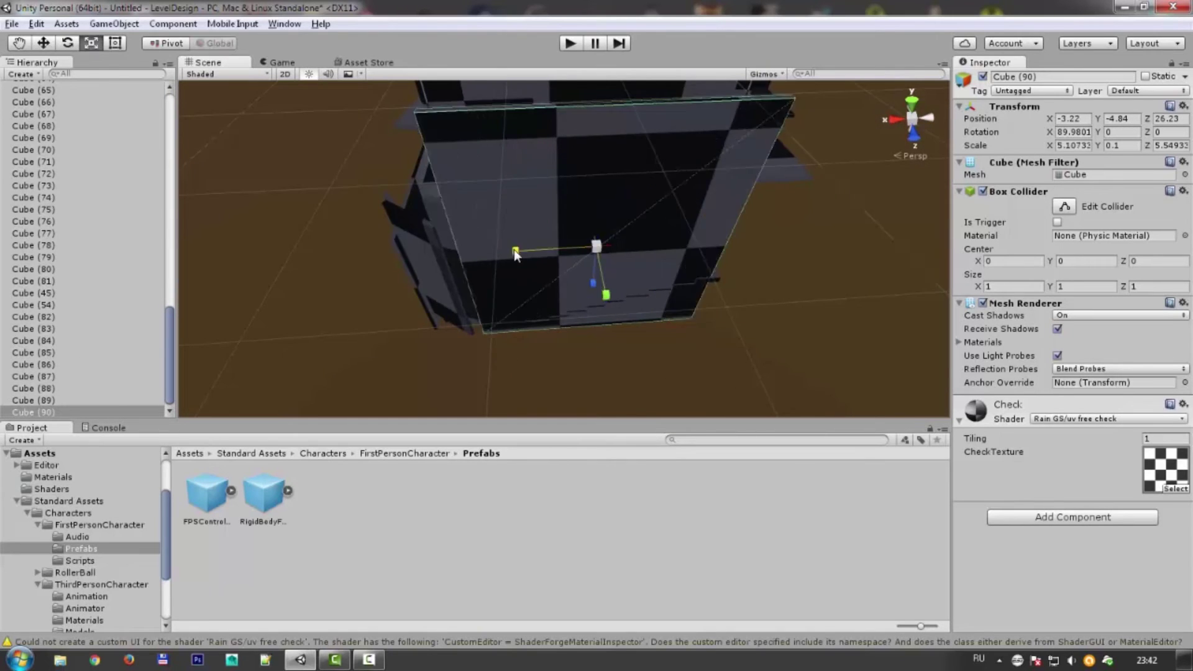
Duplicate the tall side wall and set its Y rotation to 45.
click(504, 333)
mouse_move(600, 356)
right_down()
mouse_move(504, 332)
mouse_move(494, 315)
mouse_move(660, 217)
right_up()
key(e)
click(661, 217)
mouse_move(621, 261)
right_down()
mouse_move(662, 243)
mouse_move(604, 325)
mouse_move(645, 338)
right_up()
click(662, 242)
key(r)
key(w)
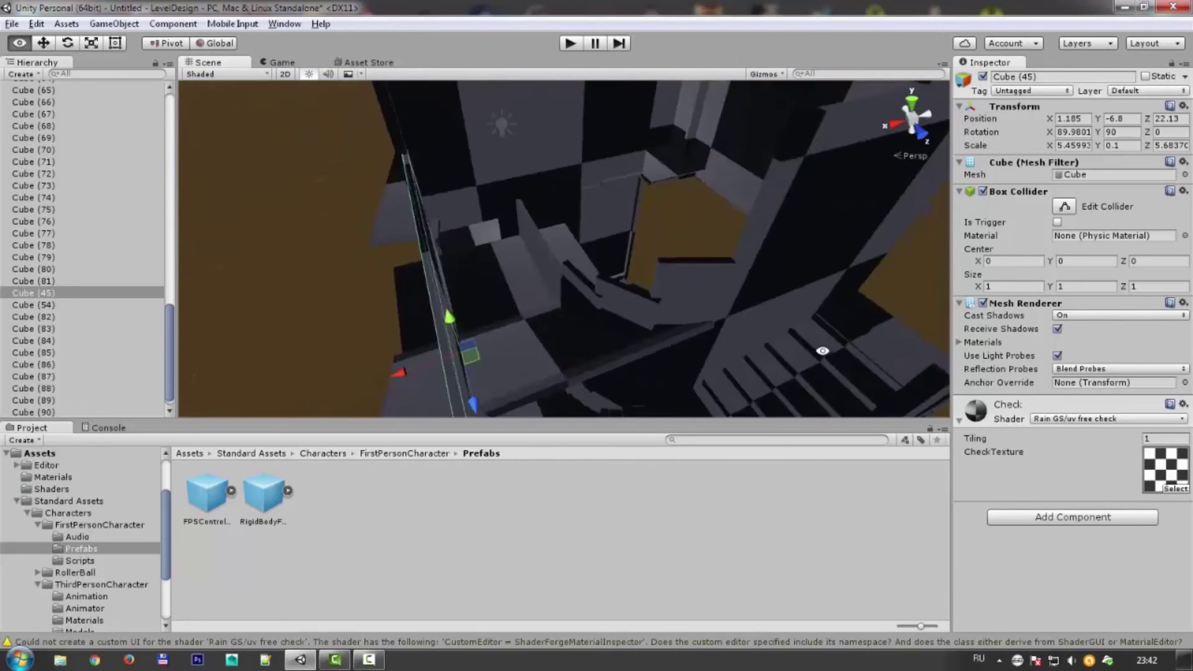
click(547, 310)
click(1121, 132)
Slide the 45° wall slab Cube (93) over the stairs and start a playtest.
mouse_move(665, 193)
right_down()
mouse_move(565, 237)
mouse_move(687, 371)
mouse_move(653, 266)
right_up()
click(566, 236)
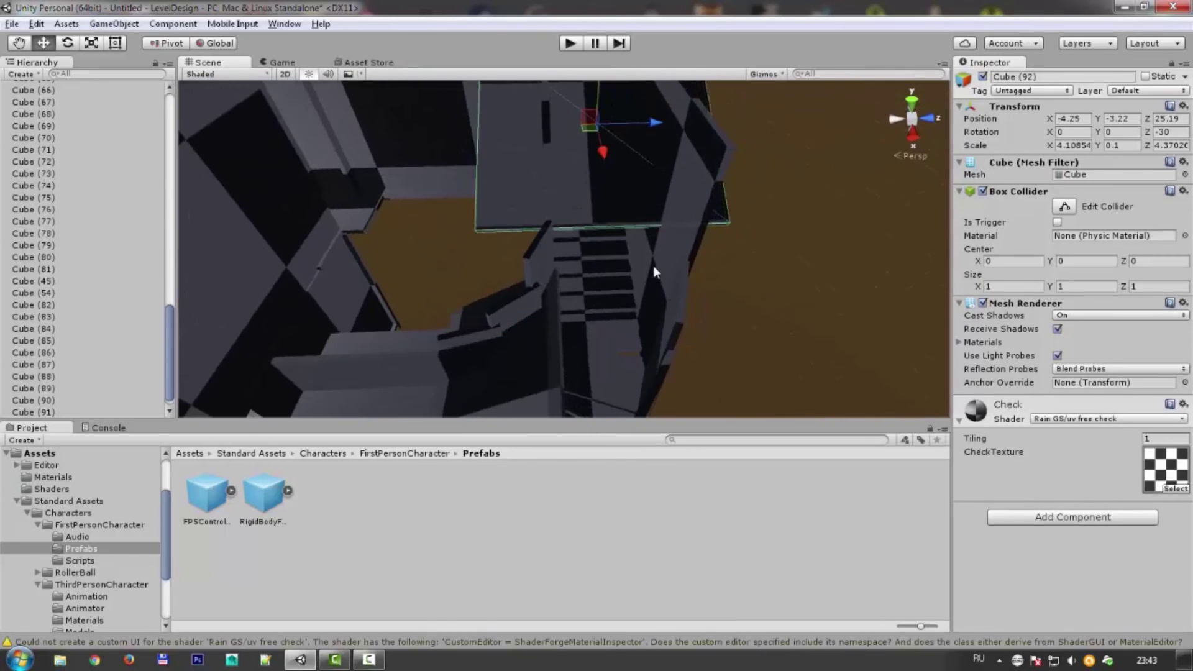
right_drag(803, 323, 630, 115)
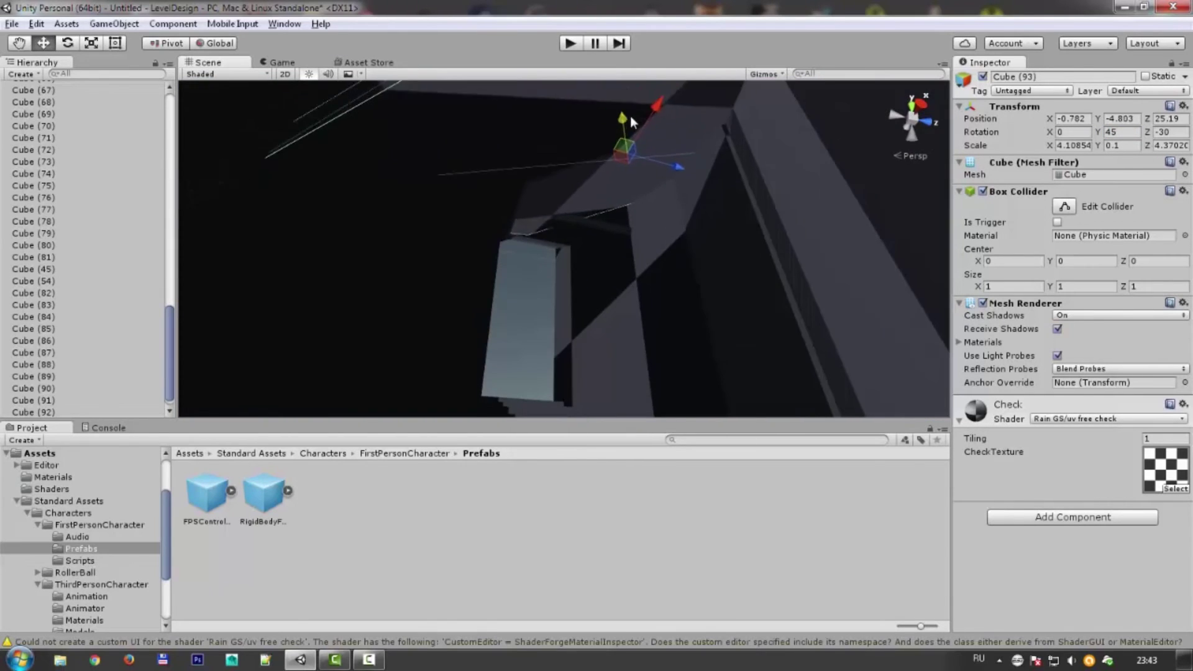
drag(628, 293, 633, 303)
key(ctrl+p)
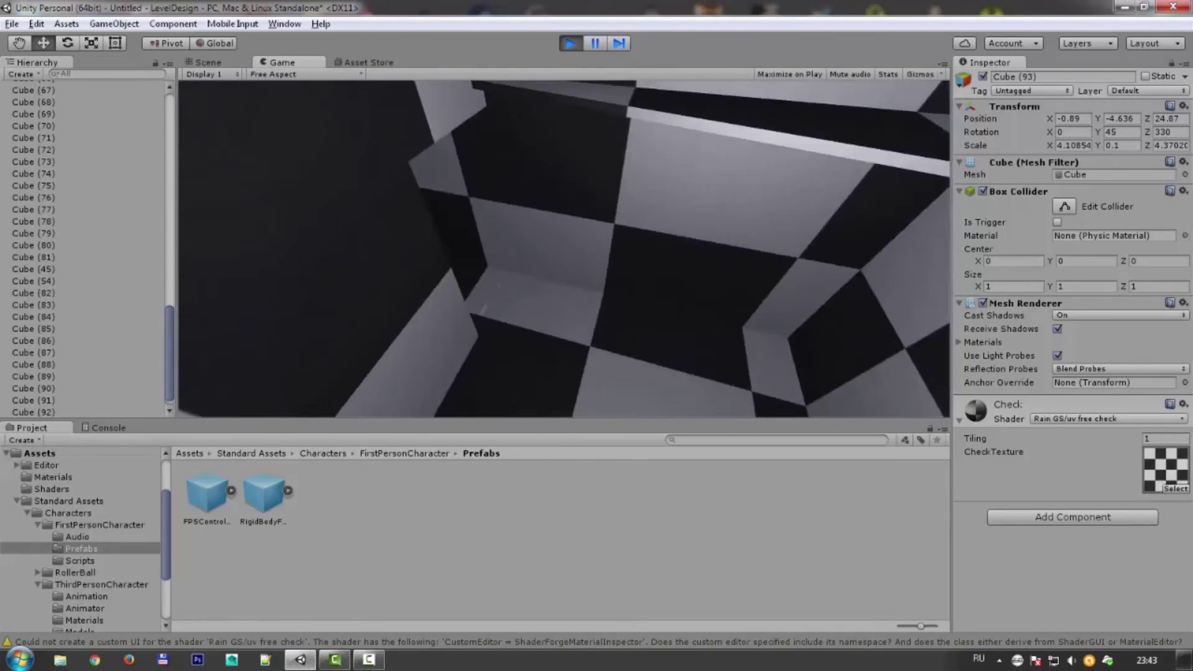
Stop the playtest and place a duplicated point light near the stairs.
key(ctrl+p)
click(134, 205)
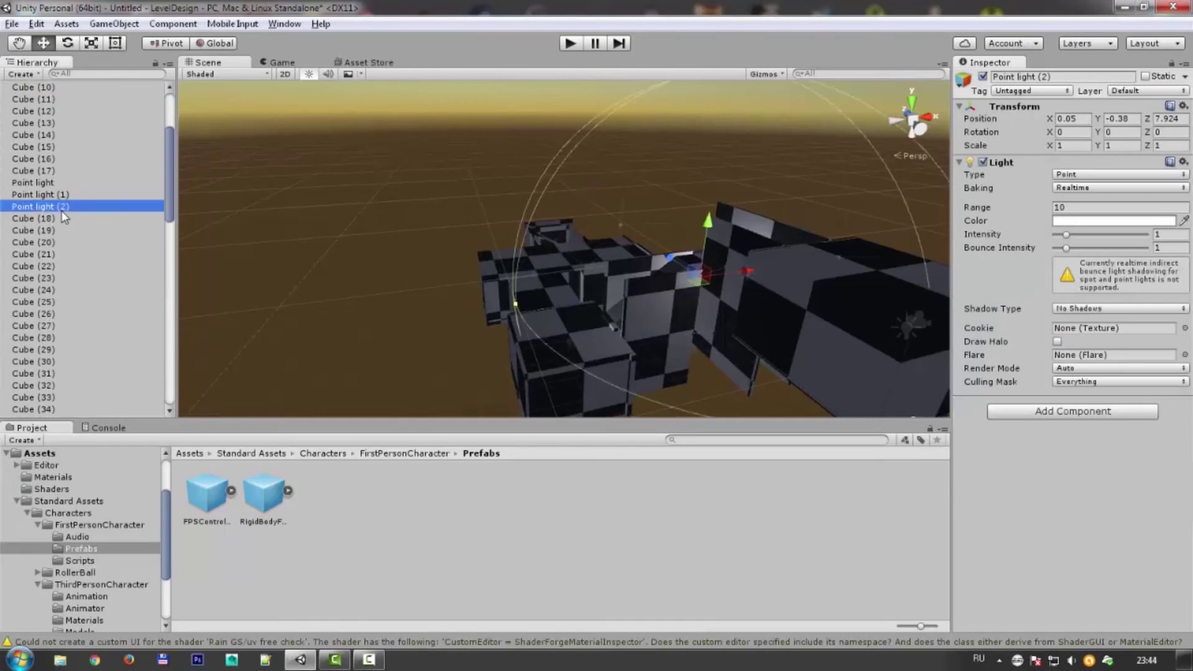
key(ctrl+d)
mouse_move(534, 248)
right_down()
mouse_move(533, 223)
mouse_move(463, 278)
mouse_move(669, 242)
right_up()
Duplicate the floor slab beside the stairs.
click(463, 278)
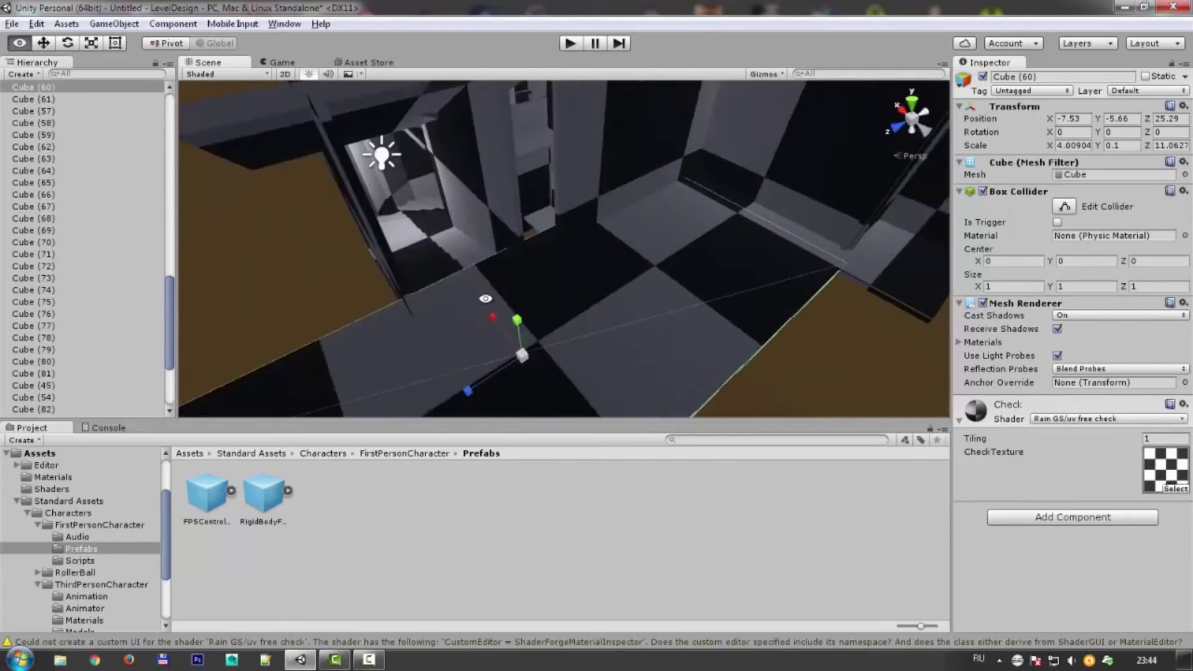
click(395, 282)
mouse_move(669, 242)
right_down()
mouse_move(395, 282)
mouse_move(638, 169)
right_up()
click(395, 282)
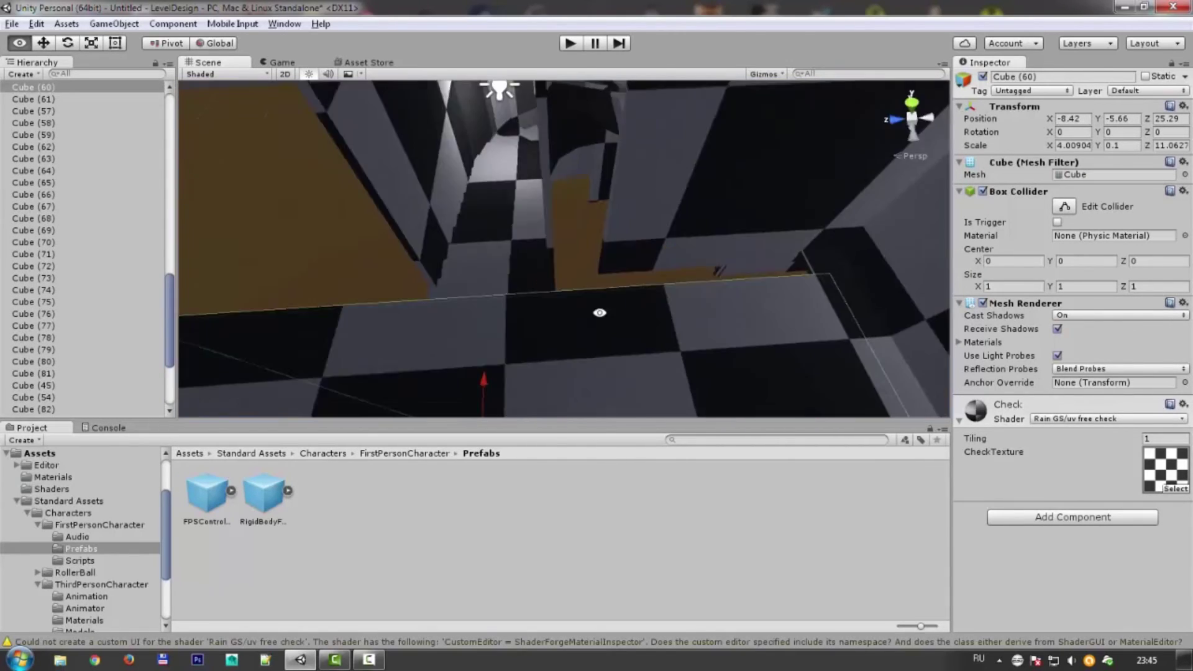
key(ctrl+d)
mouse_move(638, 169)
right_down()
mouse_move(411, 341)
mouse_move(611, 217)
mouse_move(532, 238)
mouse_move(576, 283)
right_up()
click(610, 217)
click(532, 237)
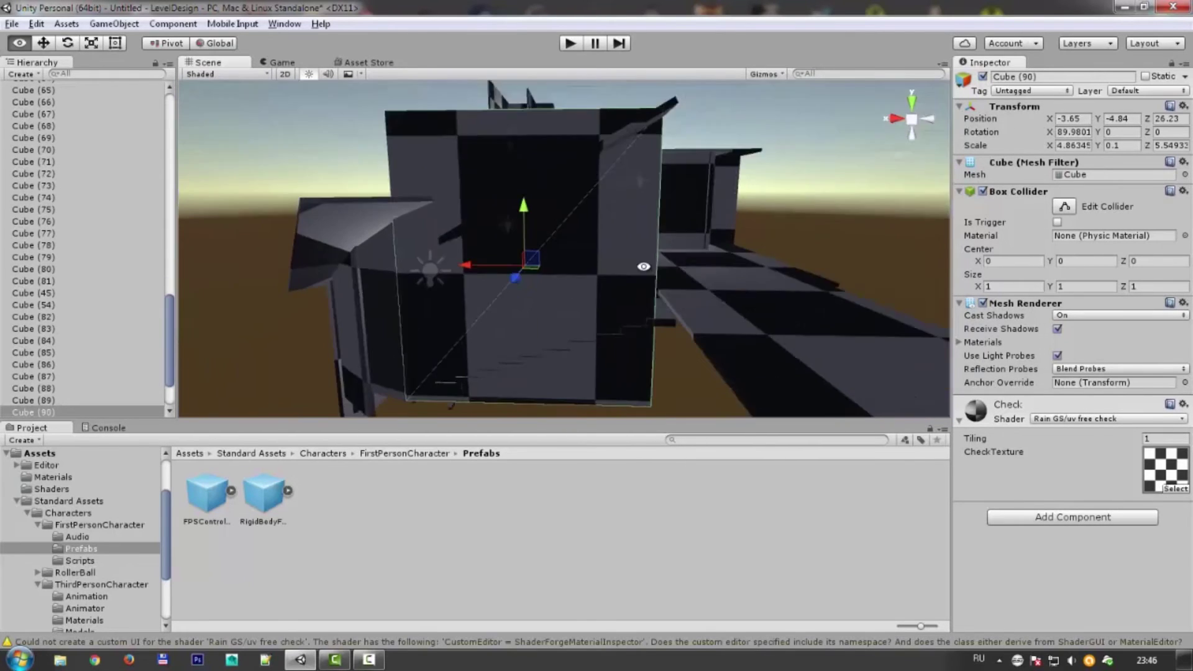
Select the copied floor slab and duplicate another floor slab.
mouse_move(576, 284)
right_down()
mouse_move(473, 254)
mouse_move(465, 323)
mouse_move(520, 371)
right_up()
click(473, 255)
click(464, 263)
right_drag(464, 262, 318, 244)
key(w)
click(318, 244)
key(ctrl+d)
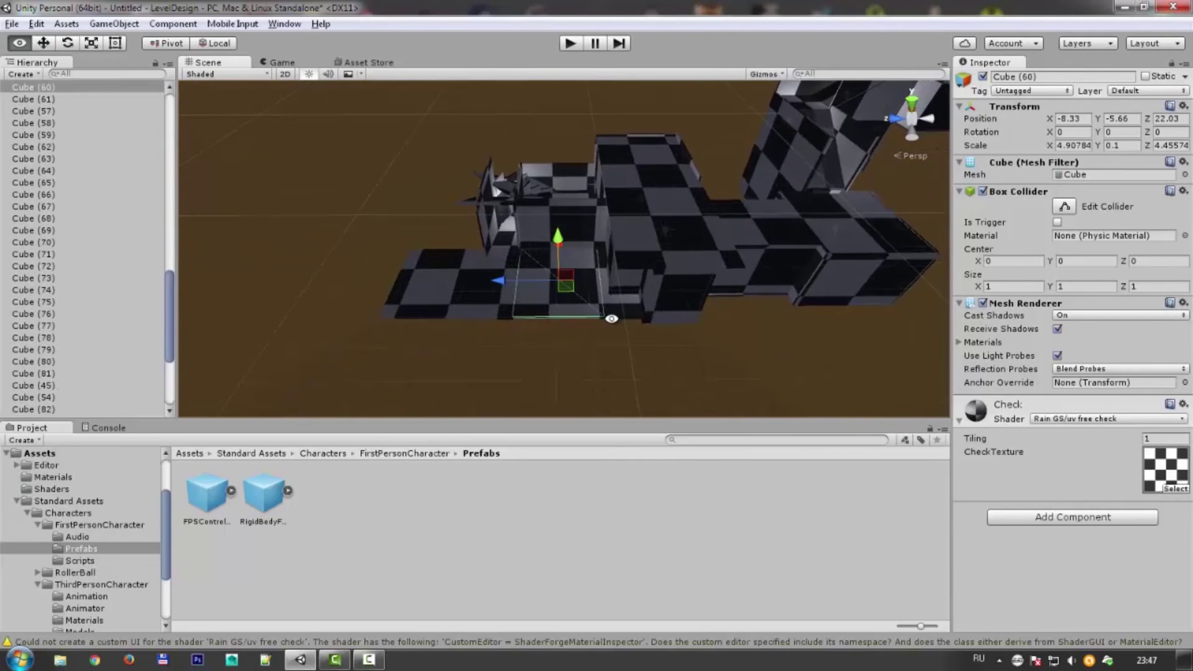
Duplicate a room wall slab and move the copy along the room edge.
key(x)
right_drag(438, 229, 641, 292)
key(z)
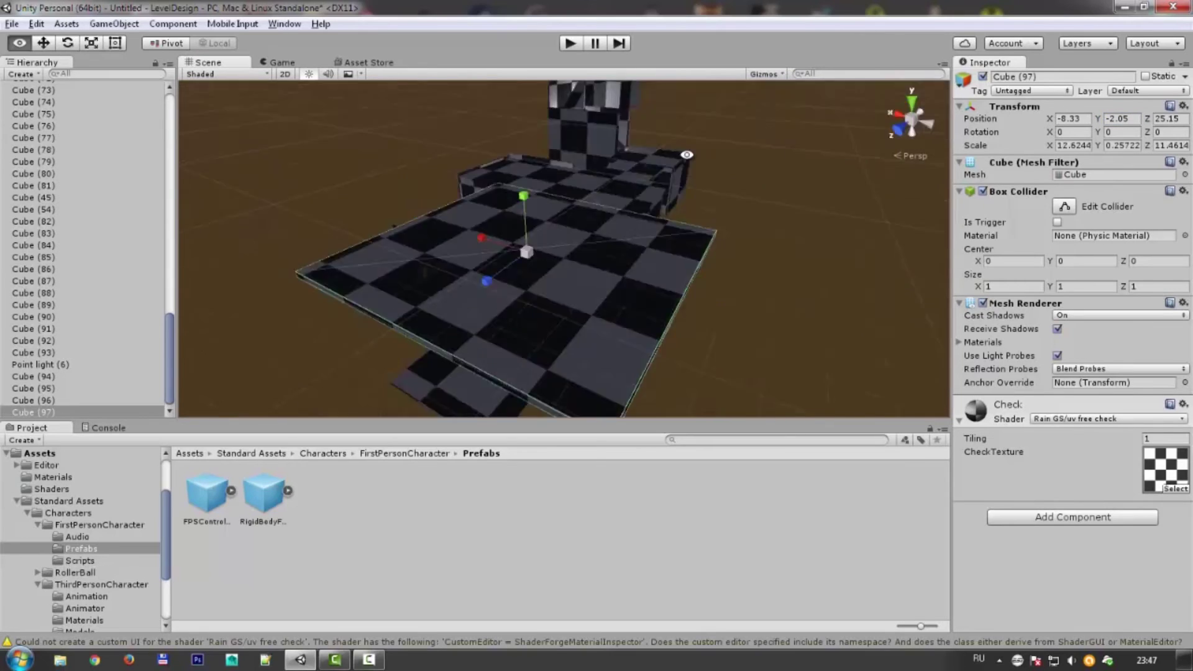
key(r)
click(641, 292)
key(ctrl+d)
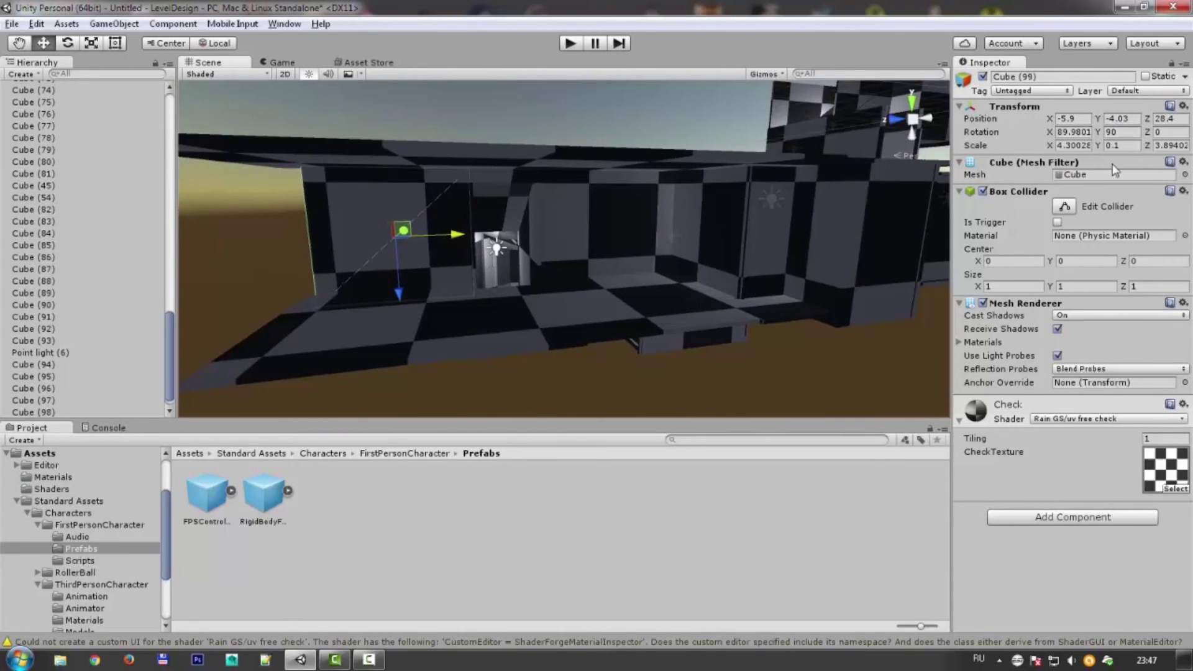
mouse_move(648, 260)
alt+mouse_down()
mouse_move(488, 300)
mouse_move(471, 258)
alt+mouse_up()
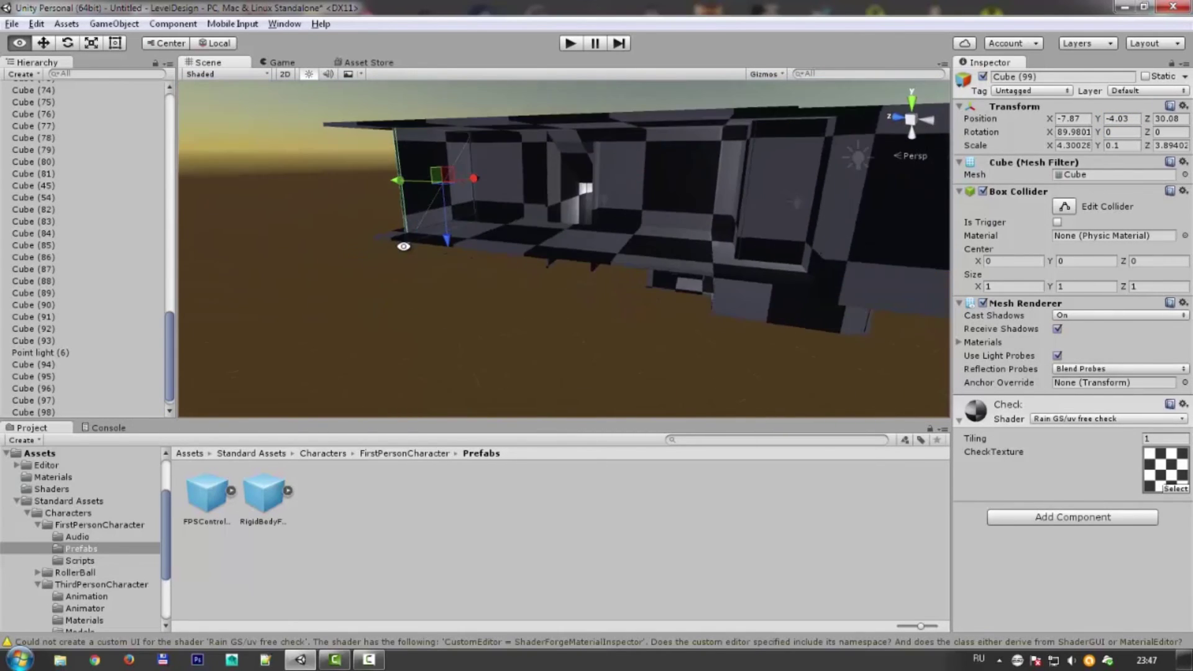
Stretch another room wall, then open Save Scene and add a new folder in Assets.
alt+drag(505, 148, 707, 309)
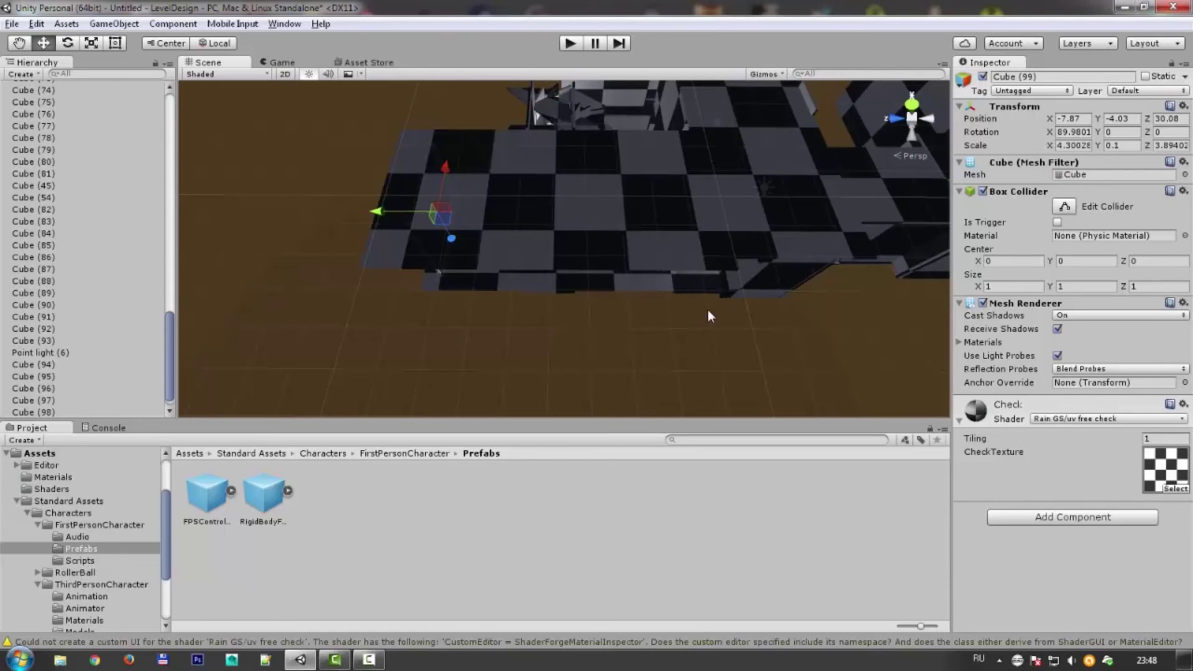
click(791, 263)
alt+drag(865, 246, 634, 255)
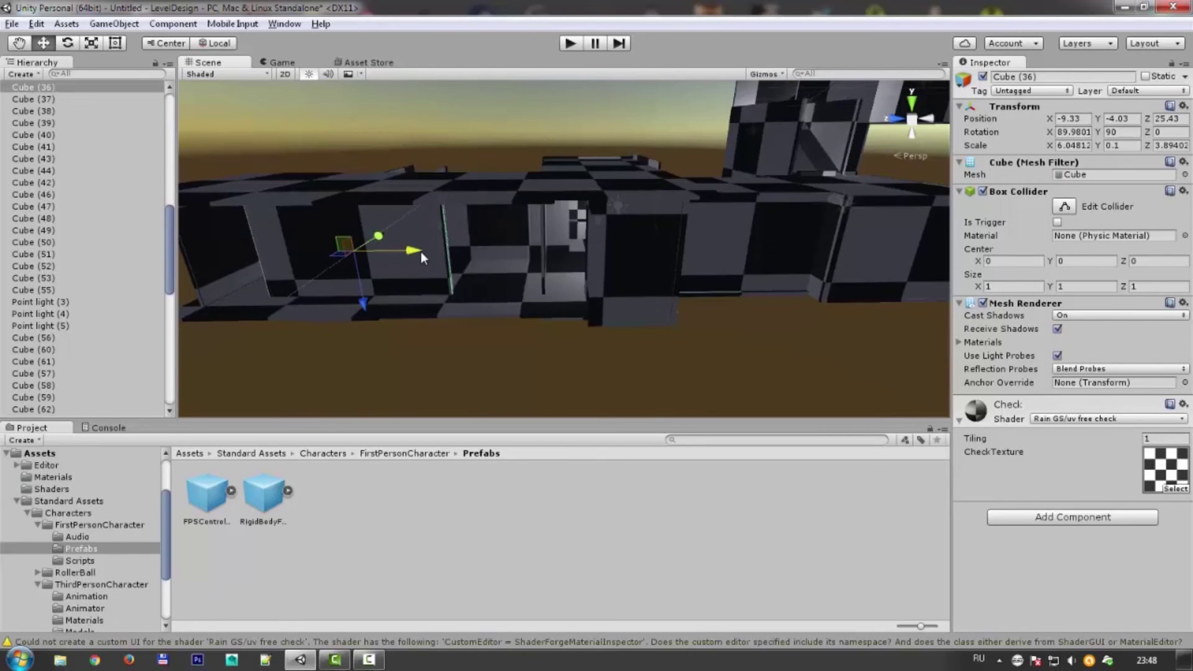
key(ctrl+s)
right_click(288, 221)
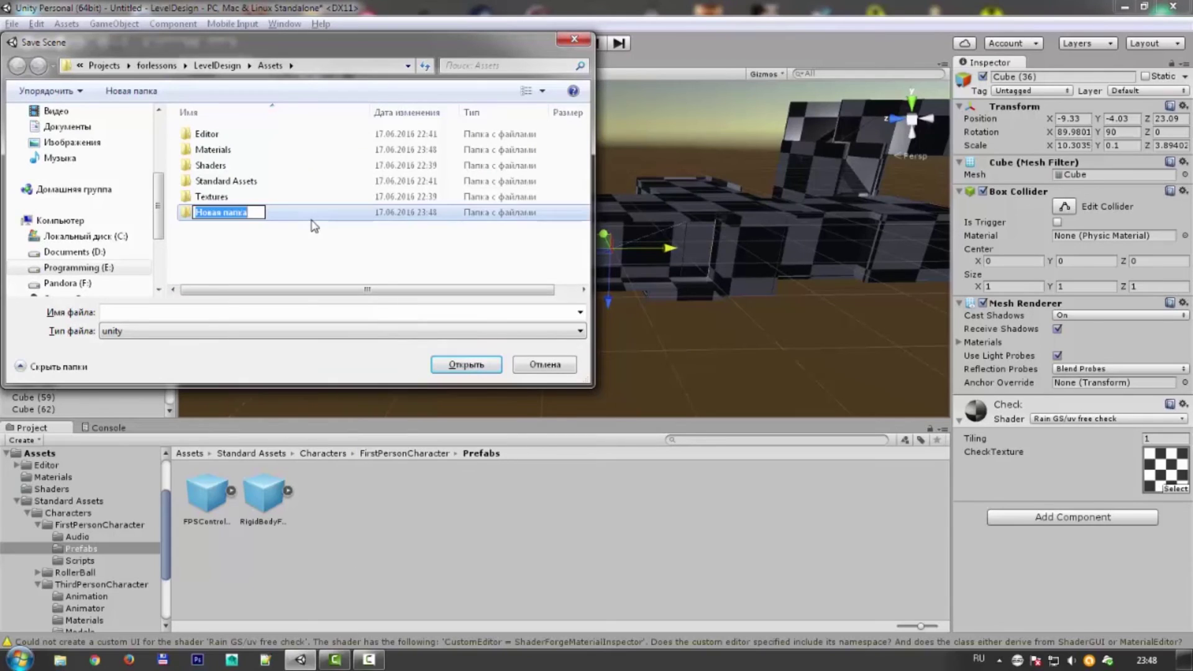
Save the scene as 'First' in a new Scenes folder, then run a quick playtest and start another.
text(First)
key(Return)
key(ctrl+p)
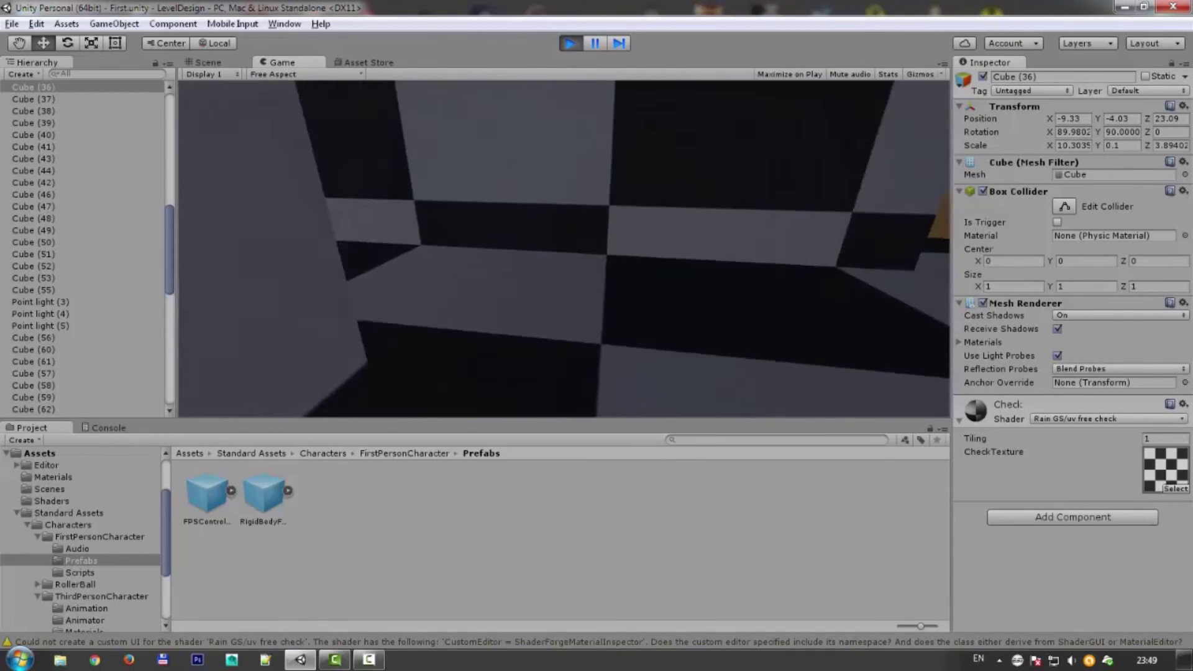
key(ctrl+p)
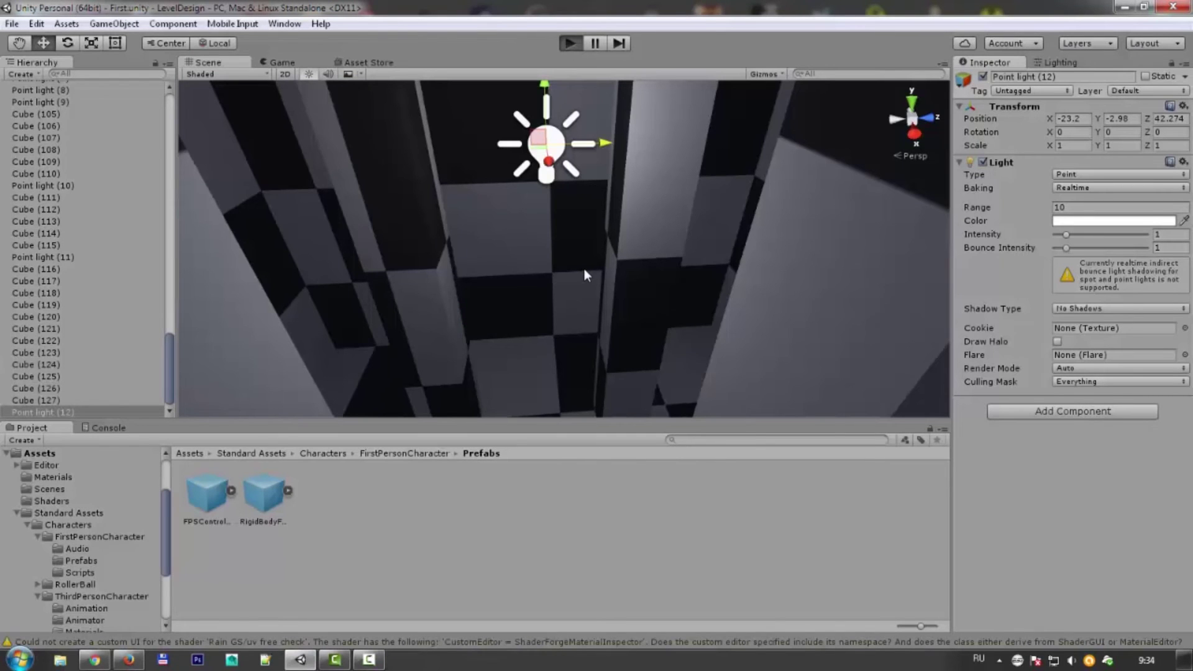
key(ctrl+p)
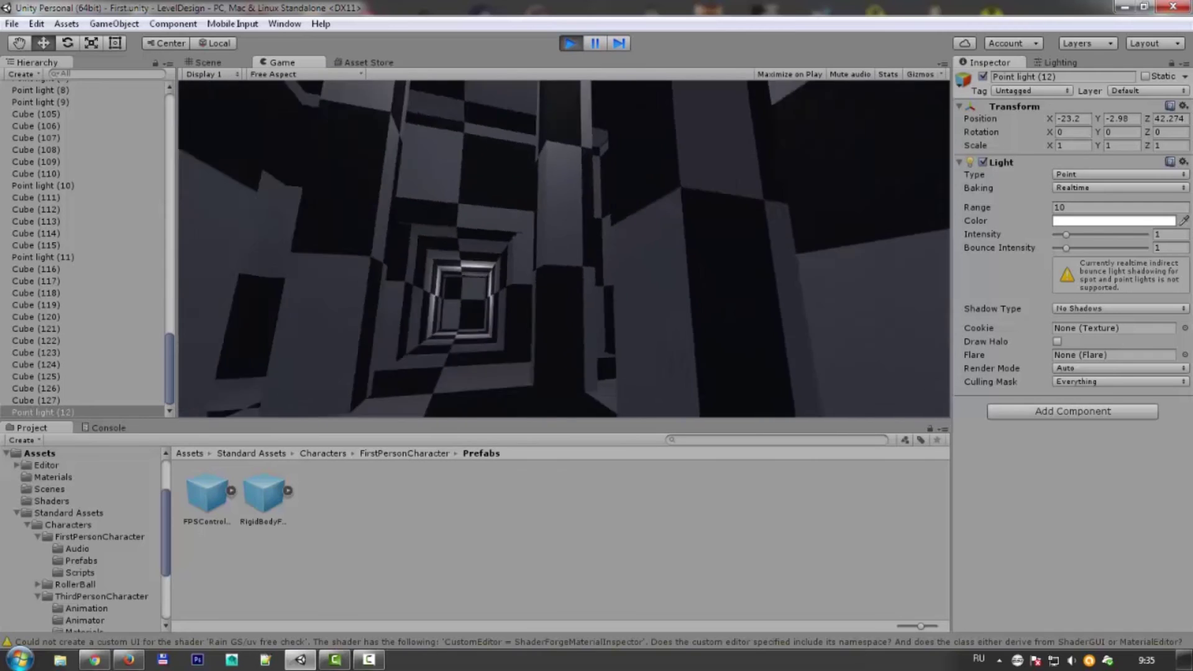
Walk down the lit checkered corridor toward the far wall junction in first person, then stop playing.
key(w)
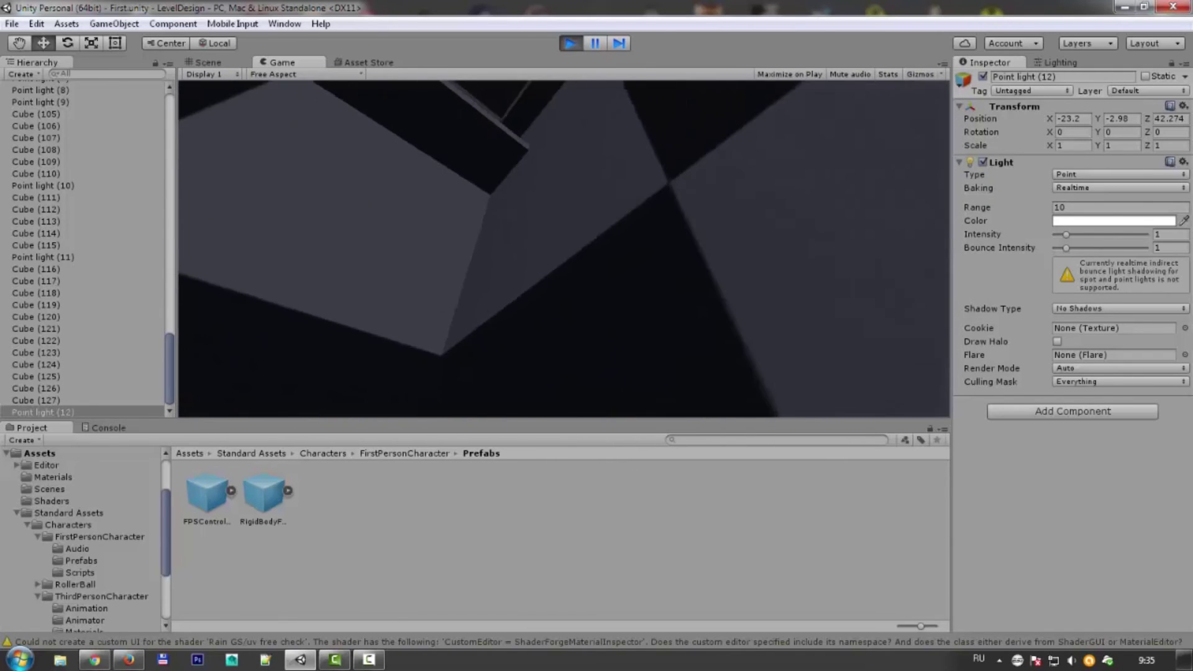
key(w)
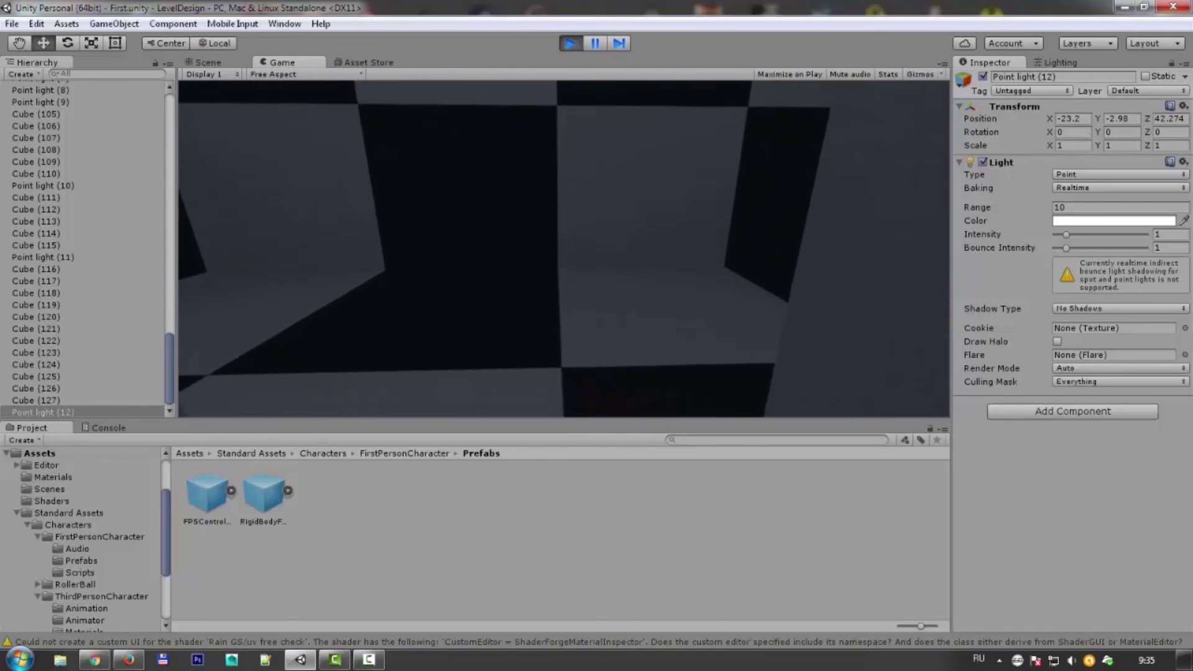
key(super)
click(576, 47)
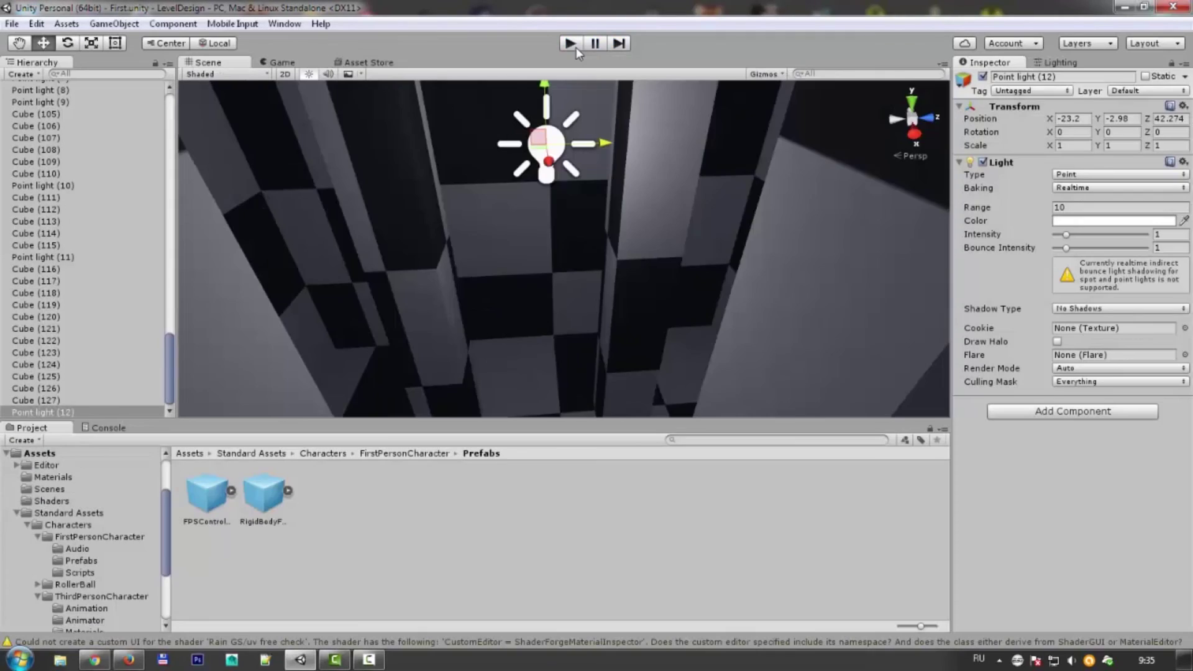